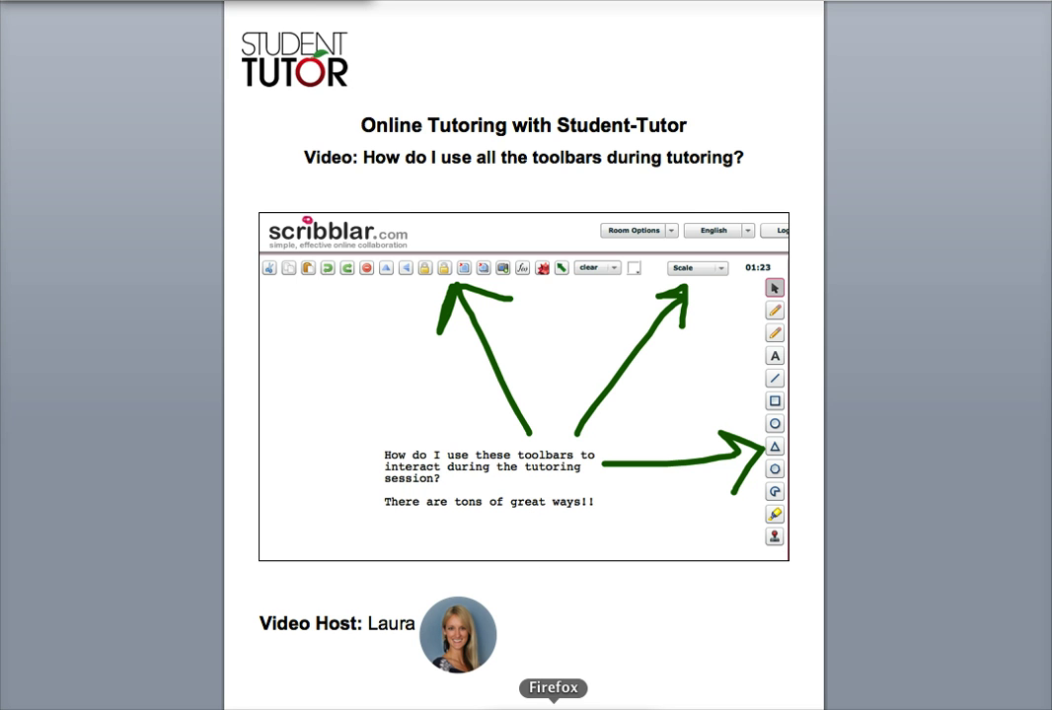
- Bring up the Scribblar room and try an area selection on the empty board
{"action": "left_click", "coordinate": [553, 703]}
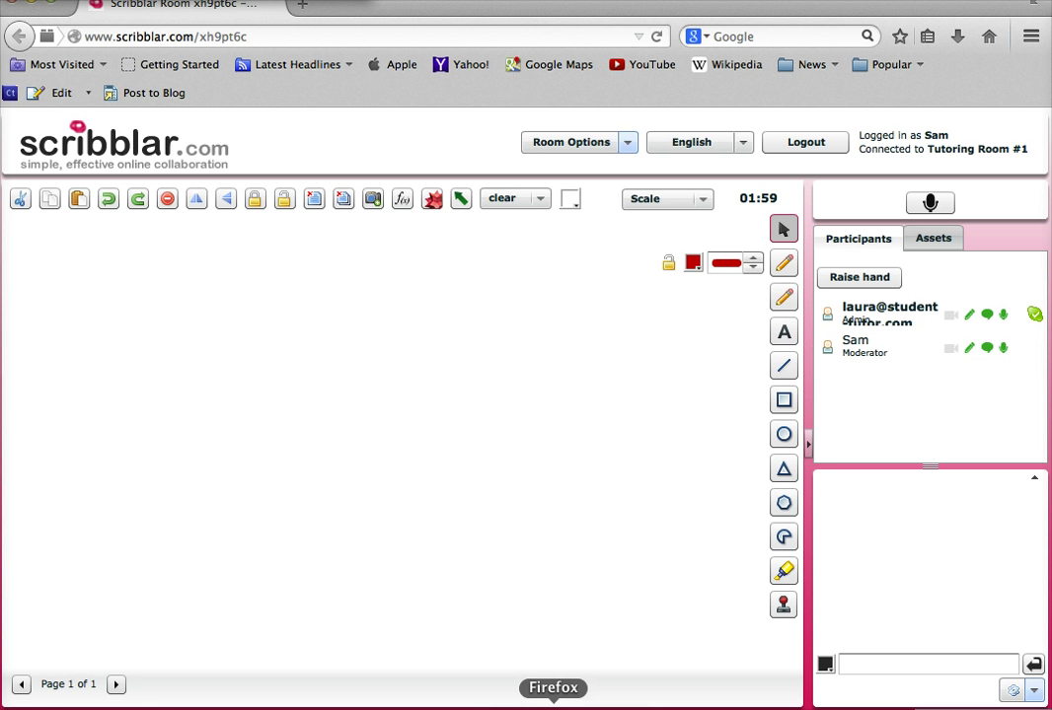
{"action": "left_click", "coordinate": [786, 233]}
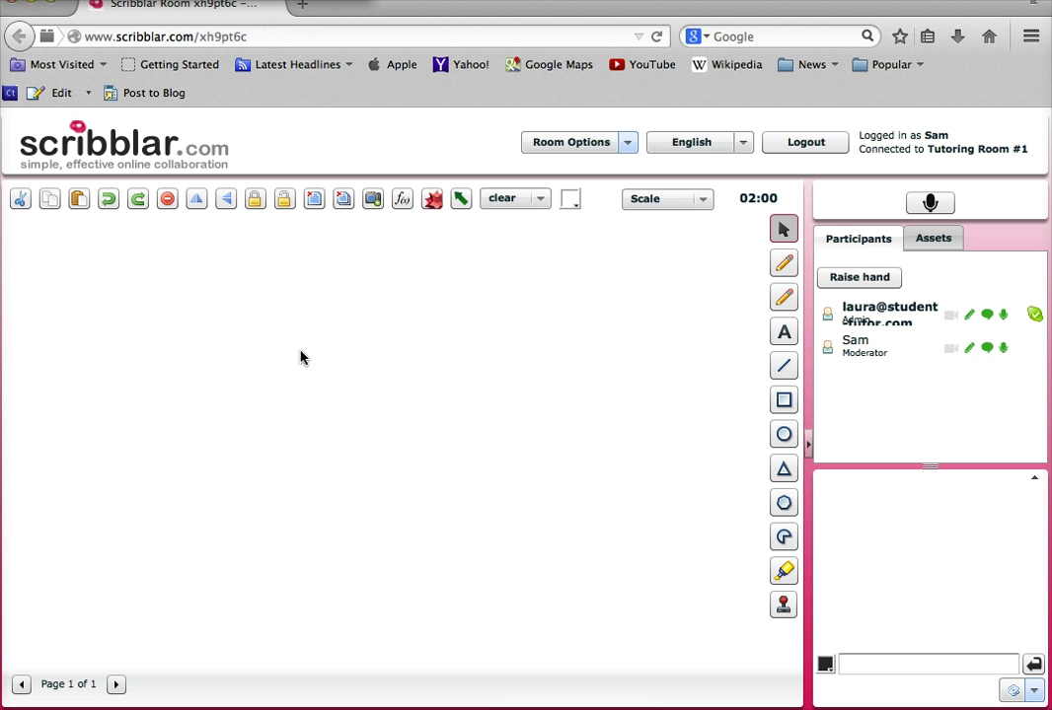
{"action": "left_click_drag", "start_coordinate": [212, 329], "coordinate": [612, 550]}
- With a navy Pencil at medium thickness, draw a triangle and its vertical height
{"action": "left_click", "coordinate": [782, 265]}
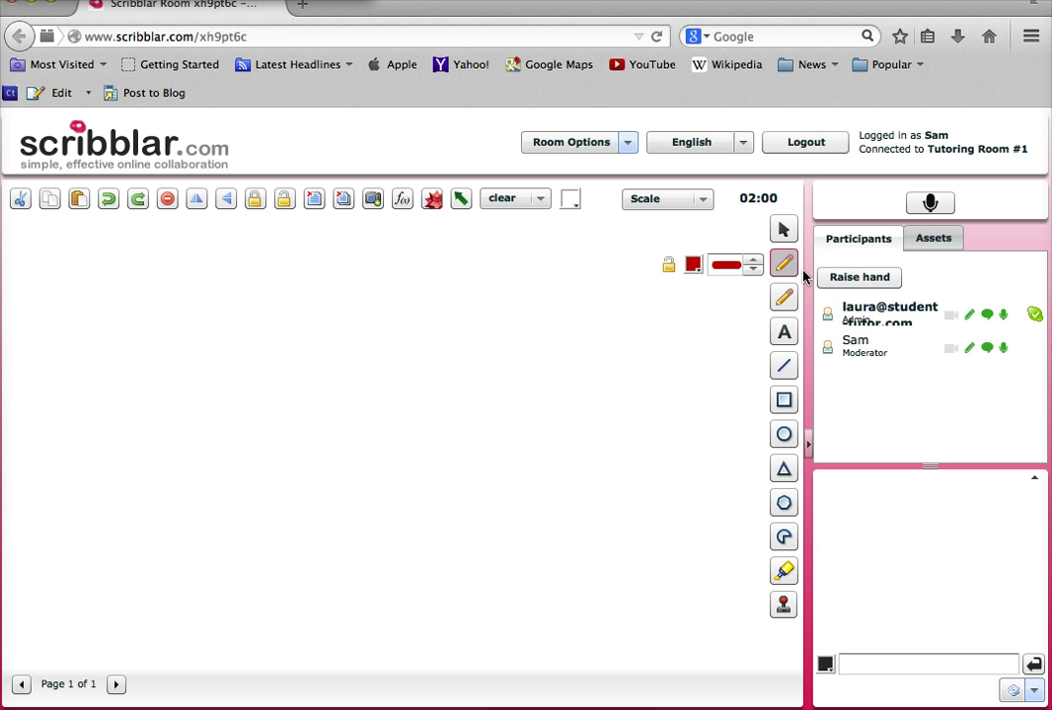
{"action": "left_click", "coordinate": [751, 273]}
{"action": "left_click", "coordinate": [751, 274]}
{"action": "left_click", "coordinate": [755, 262]}
{"action": "left_click", "coordinate": [754, 261]}
{"action": "left_click", "coordinate": [694, 264]}
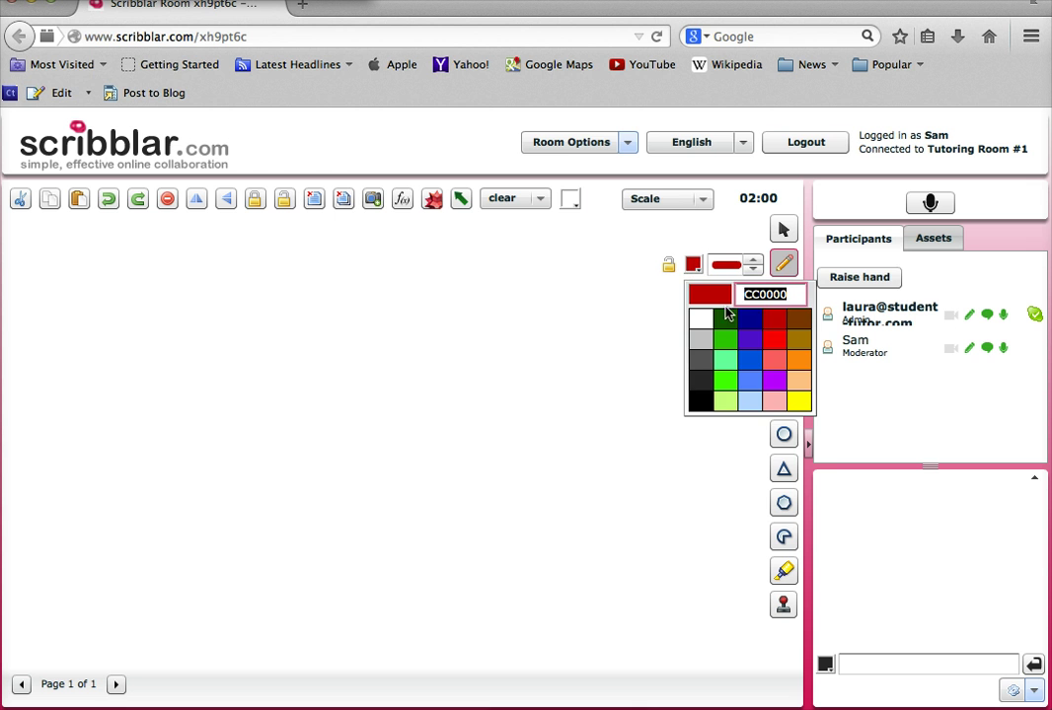
{"action": "left_click", "coordinate": [748, 317]}
{"action": "mouse_move", "coordinate": [150, 259]}
{"action": "left_mouse_down"}
{"action": "mouse_move", "coordinate": [58, 392]}
{"action": "mouse_move", "coordinate": [255, 403]}
{"action": "mouse_move", "coordinate": [145, 265]}
{"action": "left_mouse_up"}
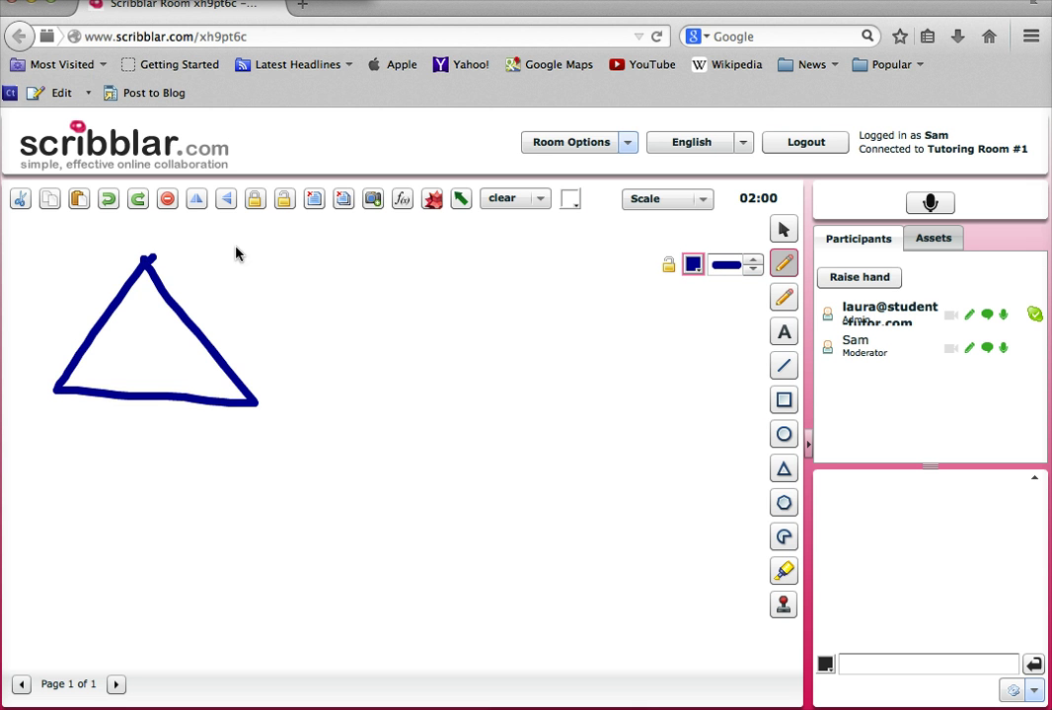
{"action": "left_click", "coordinate": [751, 272]}
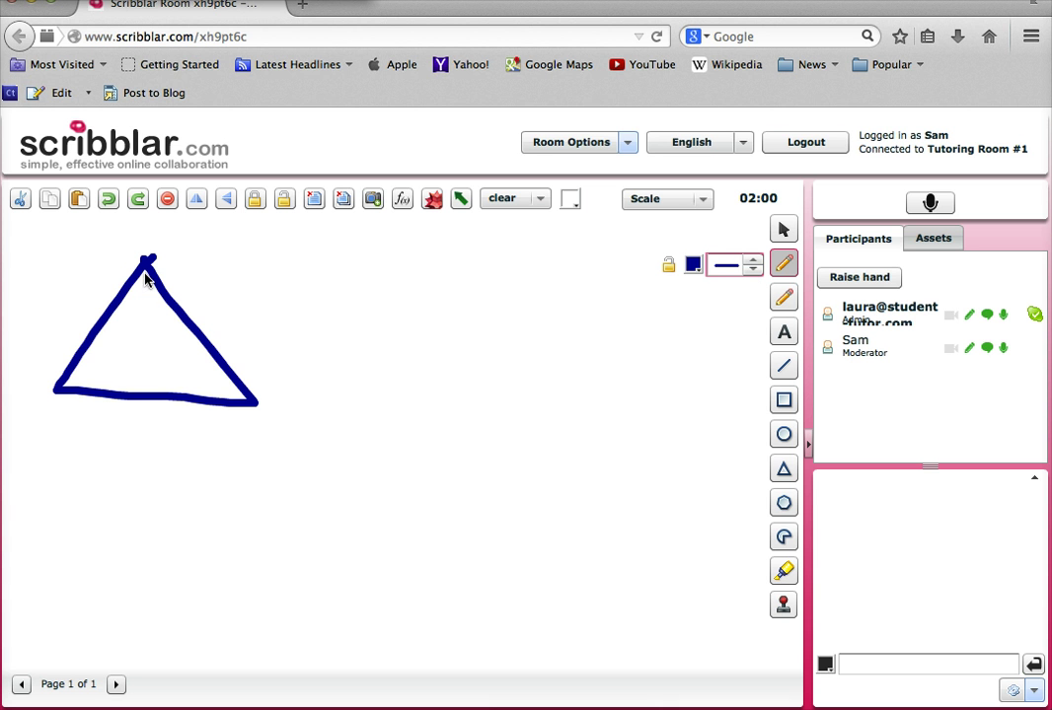
{"action": "mouse_move", "coordinate": [146, 271]}
{"action": "left_mouse_down"}
{"action": "mouse_move", "coordinate": [141, 389]}
{"action": "mouse_move", "coordinate": [155, 390]}
{"action": "left_mouse_up"}
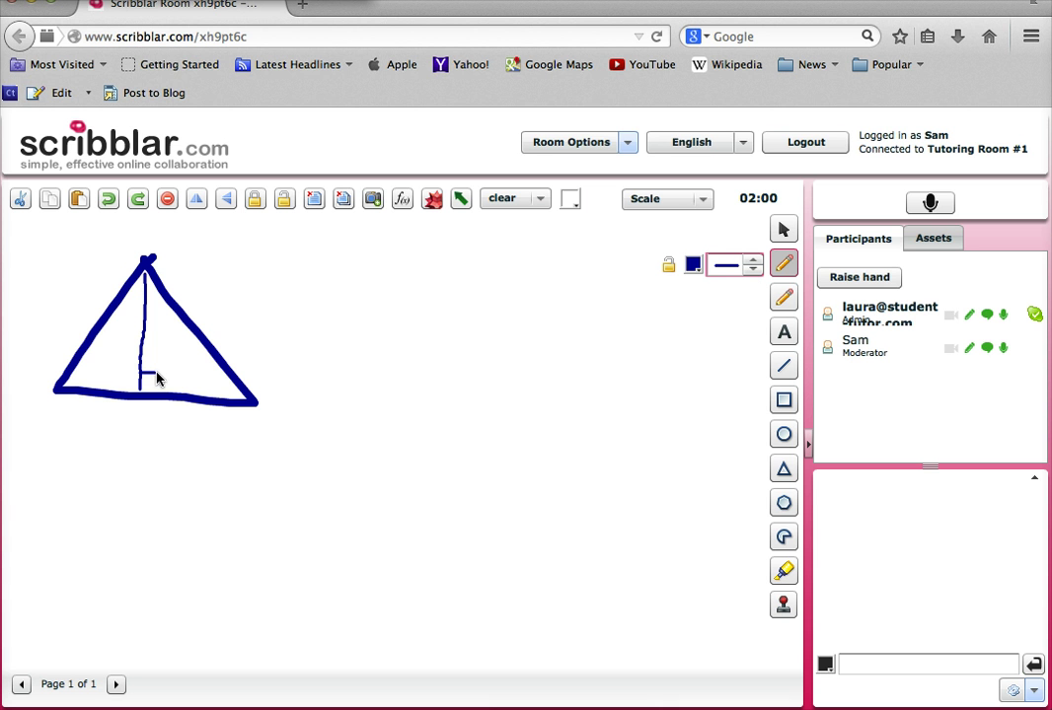
- Write a dark green X left of the triangle and a y beside its right side
{"action": "left_click", "coordinate": [693, 265]}
{"action": "left_click", "coordinate": [723, 324]}
{"action": "mouse_move", "coordinate": [57, 286]}
{"action": "left_mouse_down"}
{"action": "mouse_move", "coordinate": [81, 309]}
{"action": "mouse_move", "coordinate": [57, 314]}
{"action": "left_mouse_up"}
{"action": "mouse_move", "coordinate": [203, 288]}
{"action": "left_mouse_down"}
{"action": "mouse_move", "coordinate": [219, 287]}
{"action": "mouse_move", "coordinate": [206, 336]}
{"action": "left_mouse_up"}
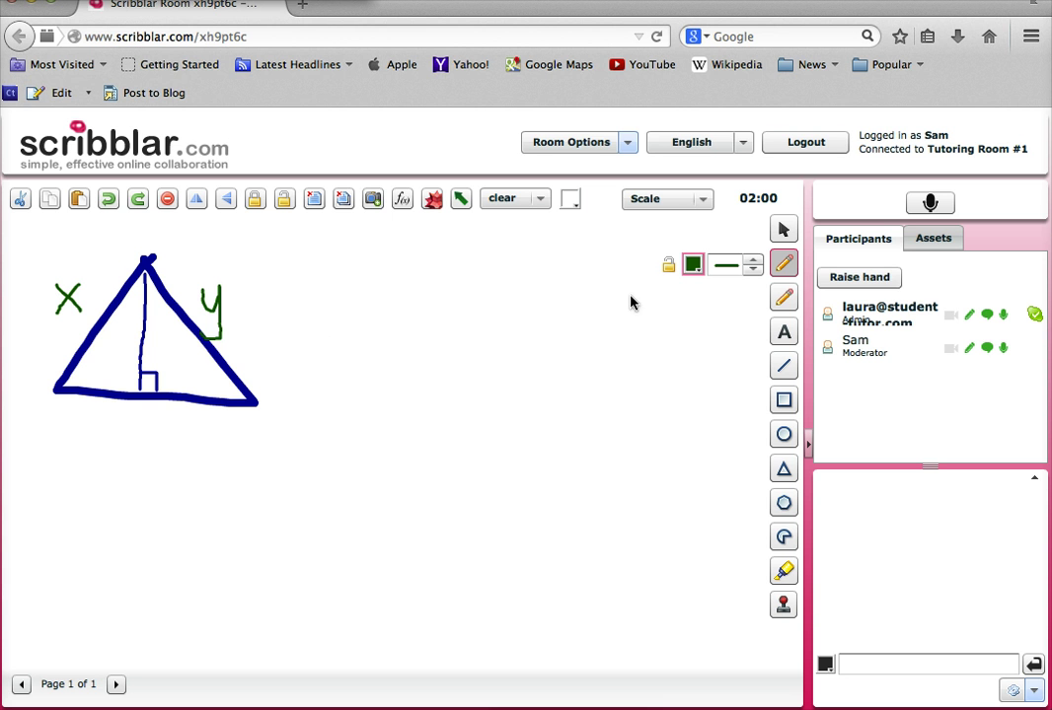
{"action": "left_click", "coordinate": [784, 296]}
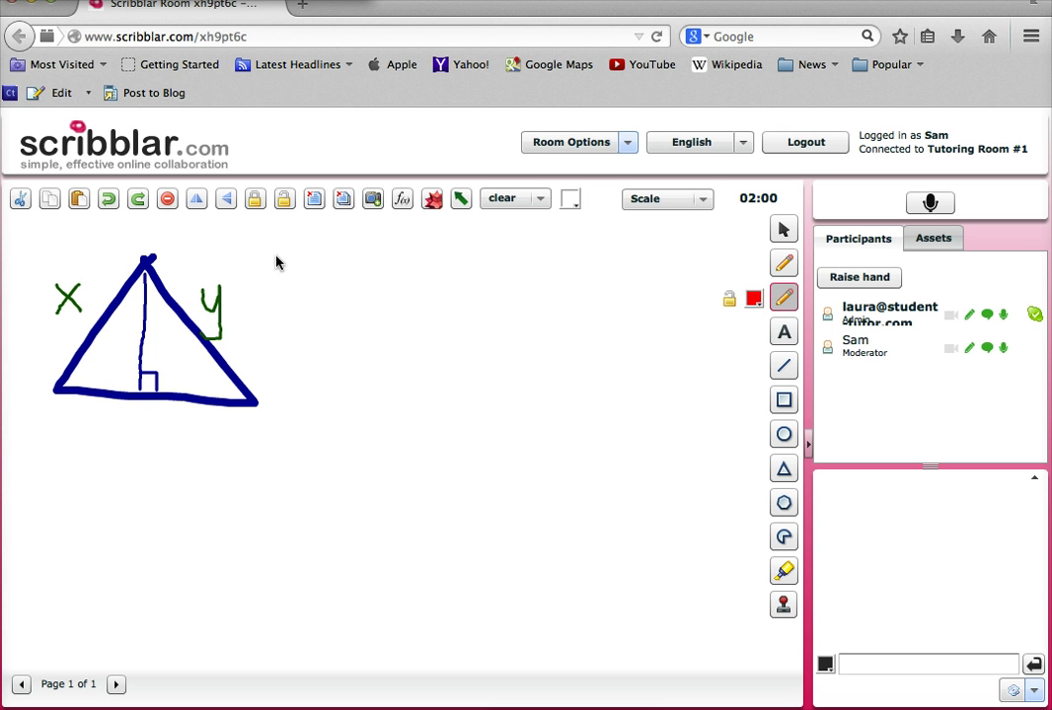
{"action": "mouse_move", "coordinate": [276, 275]}
{"action": "left_mouse_down"}
{"action": "mouse_move", "coordinate": [296, 242]}
{"action": "mouse_move", "coordinate": [307, 331]}
{"action": "mouse_move", "coordinate": [368, 338]}
{"action": "mouse_move", "coordinate": [416, 301]}
{"action": "mouse_move", "coordinate": [469, 316]}
{"action": "left_mouse_up"}
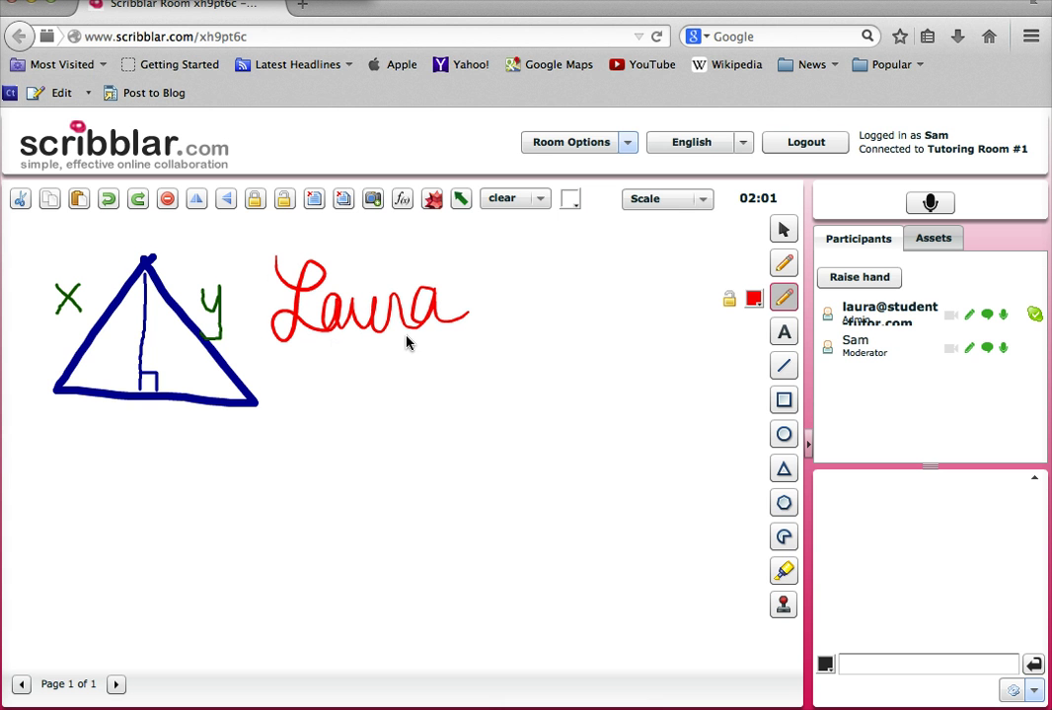
{"action": "left_click", "coordinate": [783, 228]}
{"action": "left_click", "coordinate": [375, 310]}
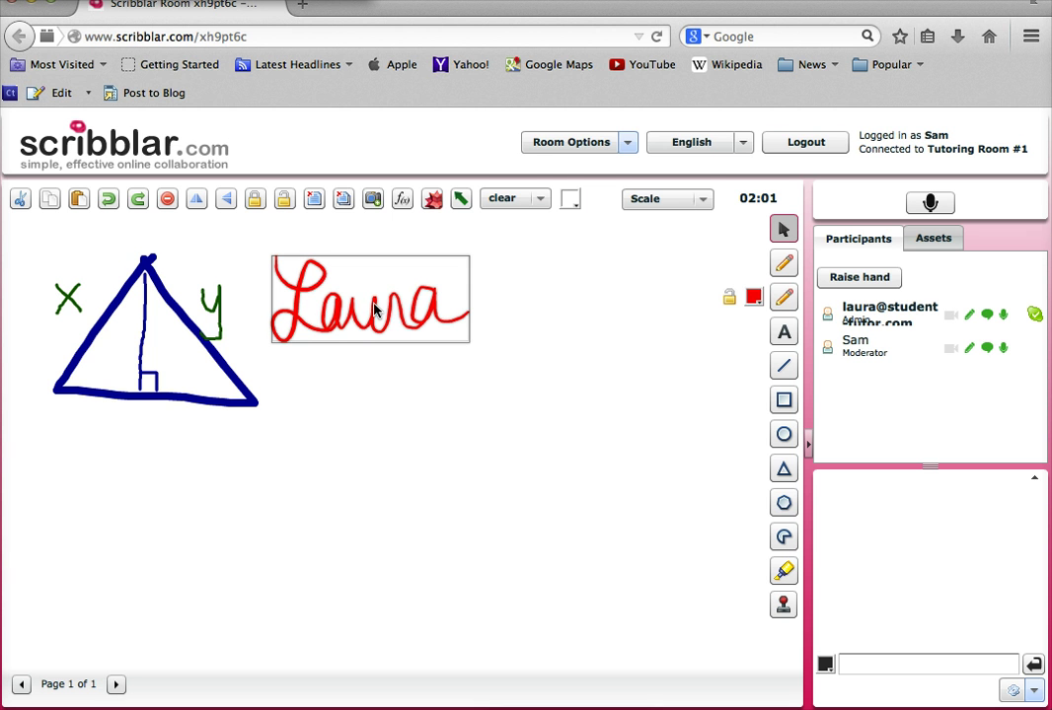
{"action": "left_click", "coordinate": [168, 200]}
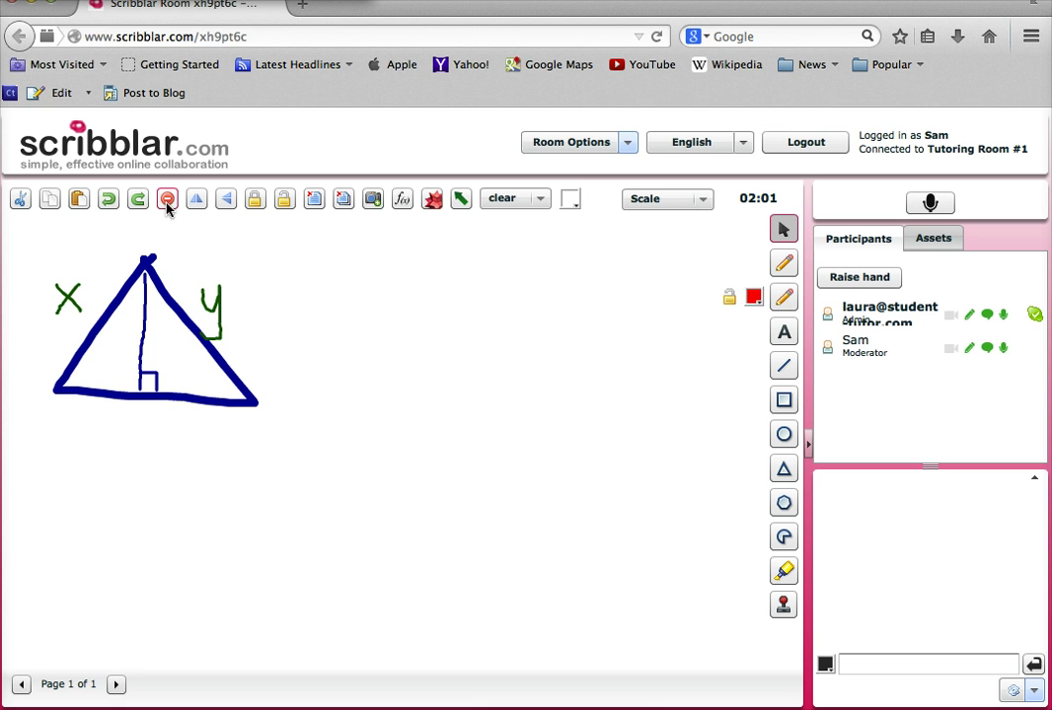
- Add the text 'What is the area of this triangle?' below the triangle
{"action": "left_click", "coordinate": [781, 335]}
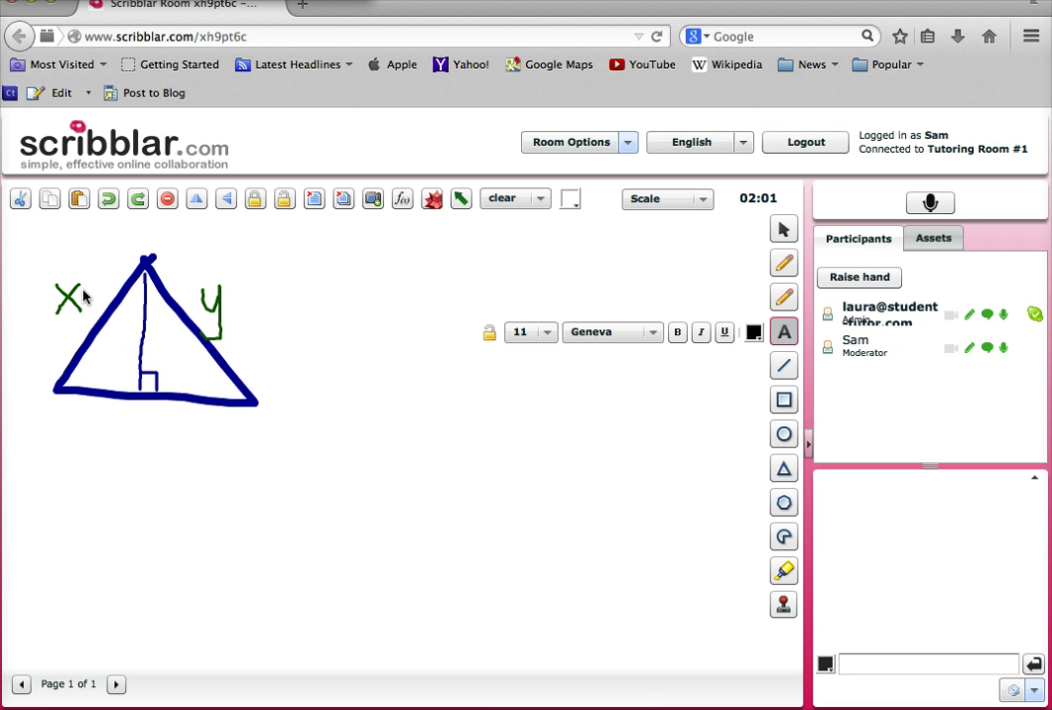
{"action": "left_click_drag", "start_coordinate": [25, 416], "coordinate": [293, 563]}
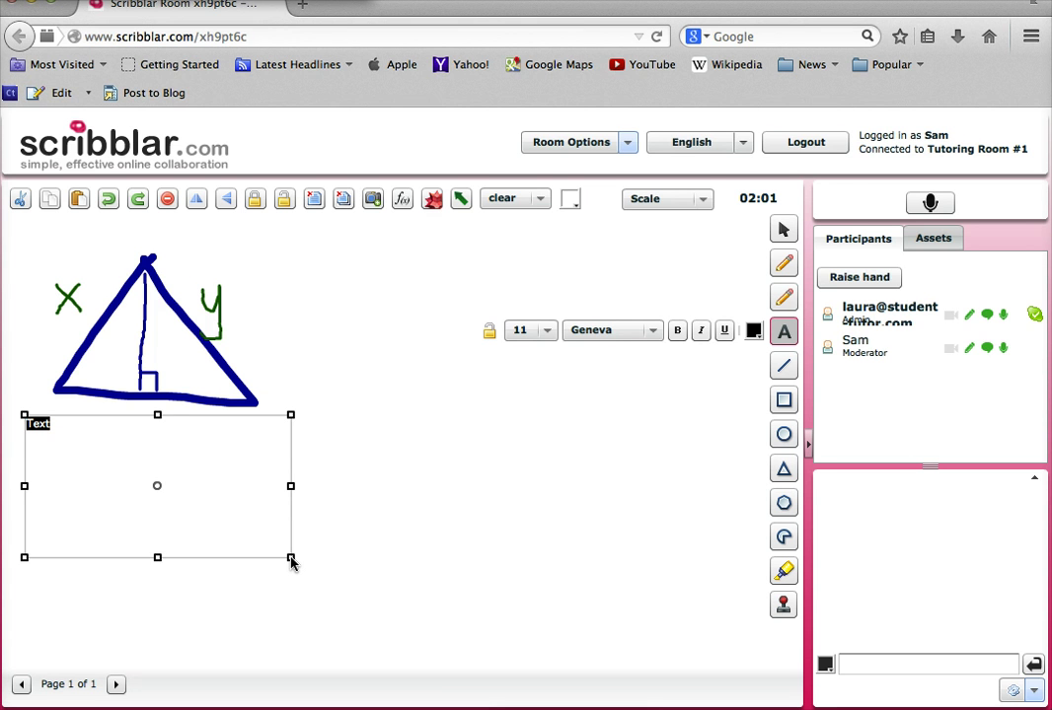
{"action": "type", "text": "What is the area of this triangle?"}
- Add a 'test sample' label mid-board in 10 pt Helvetica, bold, underlined, dark green
{"action": "left_click", "coordinate": [418, 446]}
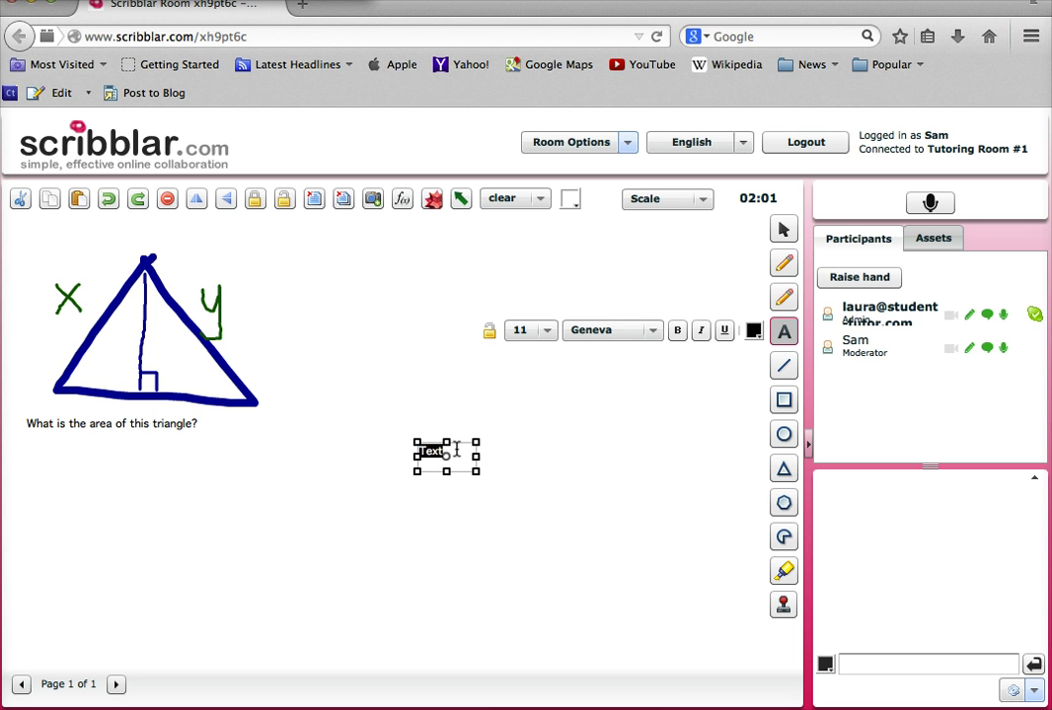
{"action": "type", "text": "sample"}
{"action": "left_click", "coordinate": [548, 332]}
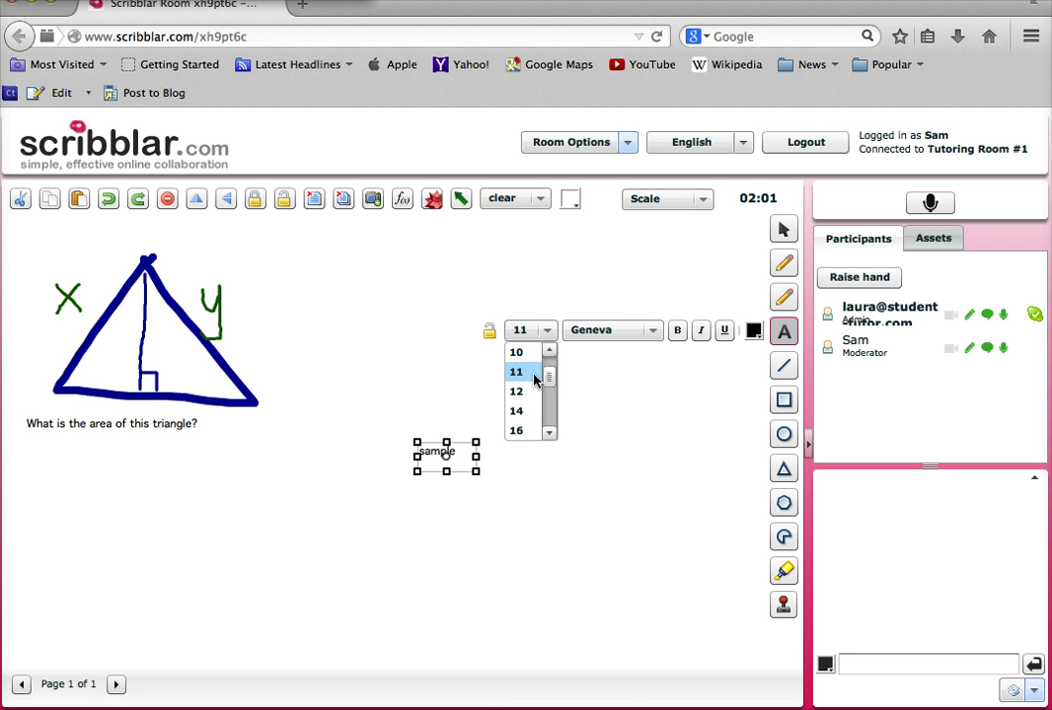
{"action": "left_click", "coordinate": [516, 352]}
{"action": "left_click", "coordinate": [604, 330]}
{"action": "left_click", "coordinate": [597, 411]}
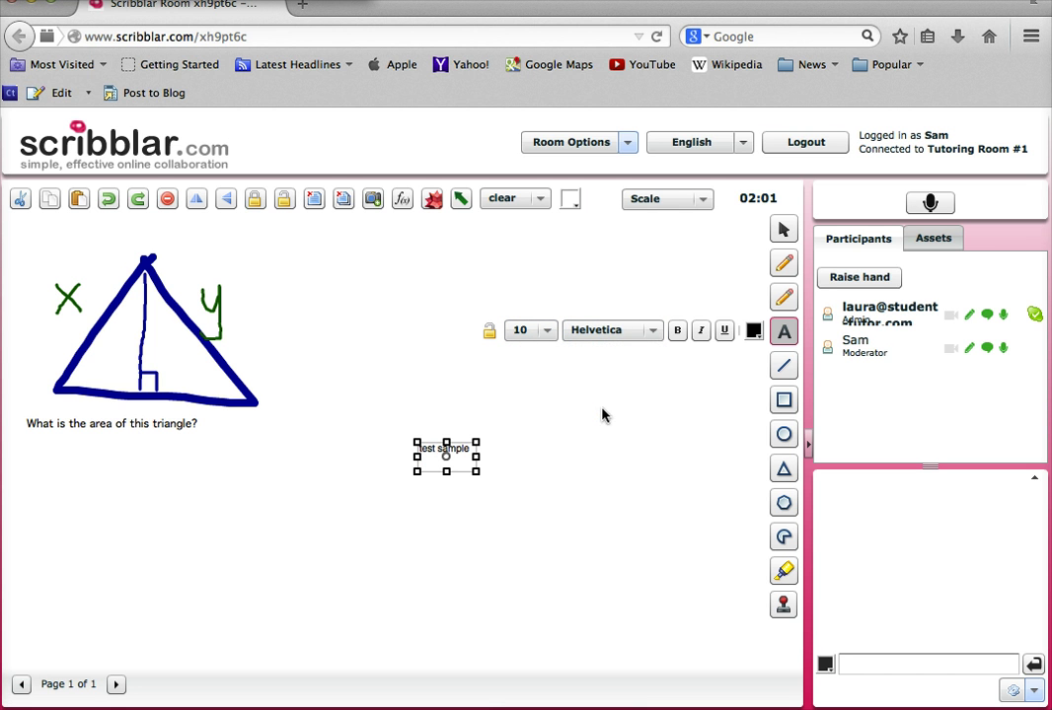
{"action": "left_click", "coordinate": [679, 333]}
{"action": "left_click", "coordinate": [721, 336]}
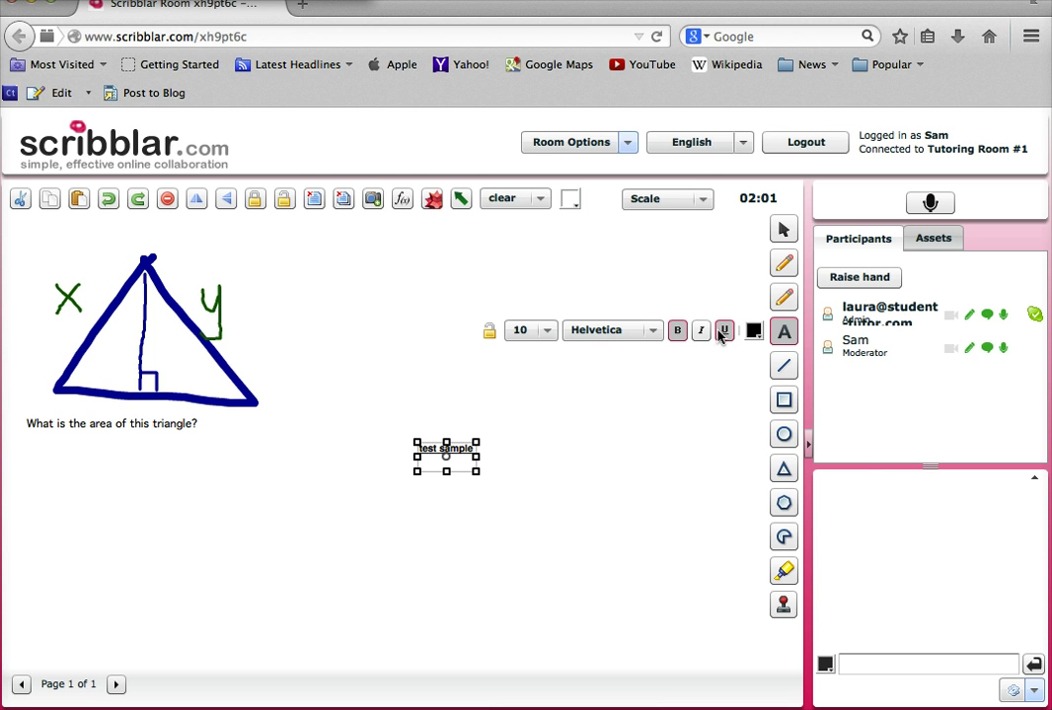
{"action": "left_click", "coordinate": [753, 331]}
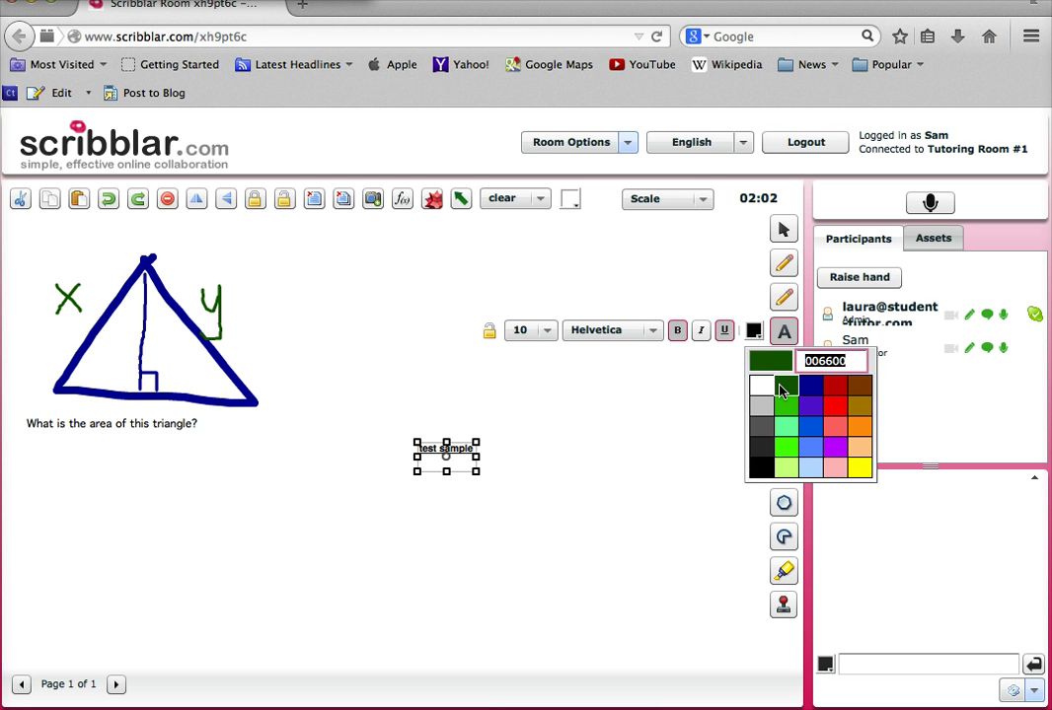
{"action": "left_click", "coordinate": [786, 384]}
- Delete the stray text box created near the right edge
{"action": "left_click", "coordinate": [742, 427]}
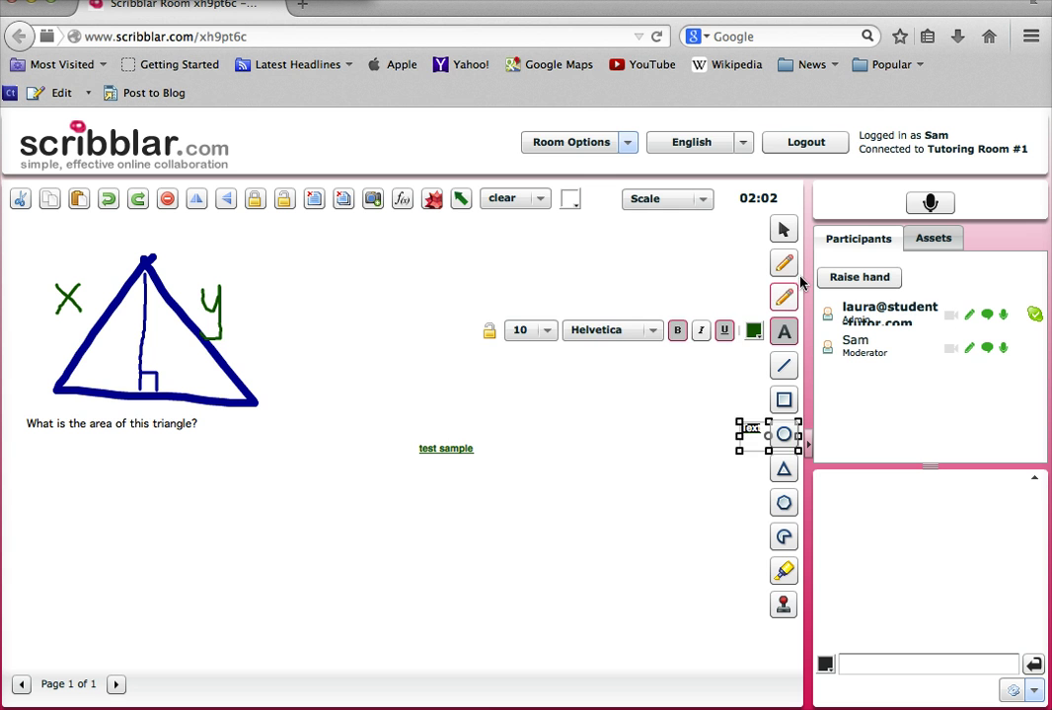
{"action": "left_click", "coordinate": [783, 229]}
{"action": "left_click_drag", "start_coordinate": [742, 437], "coordinate": [541, 446]}
{"action": "left_click", "coordinate": [512, 453]}
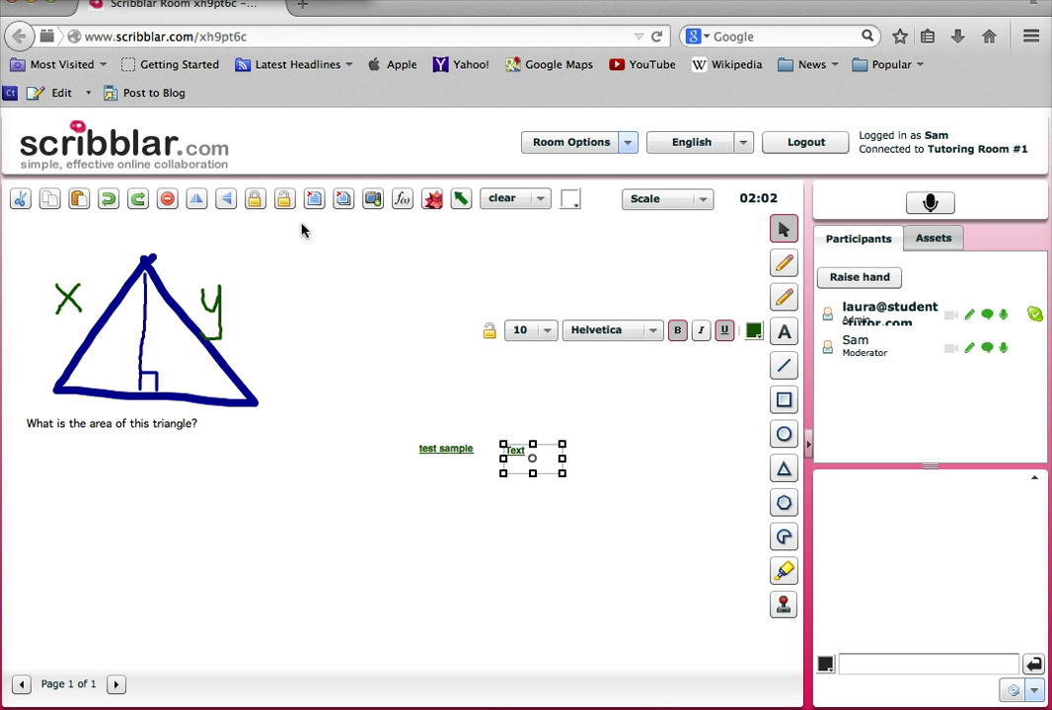
{"action": "left_click", "coordinate": [172, 200]}
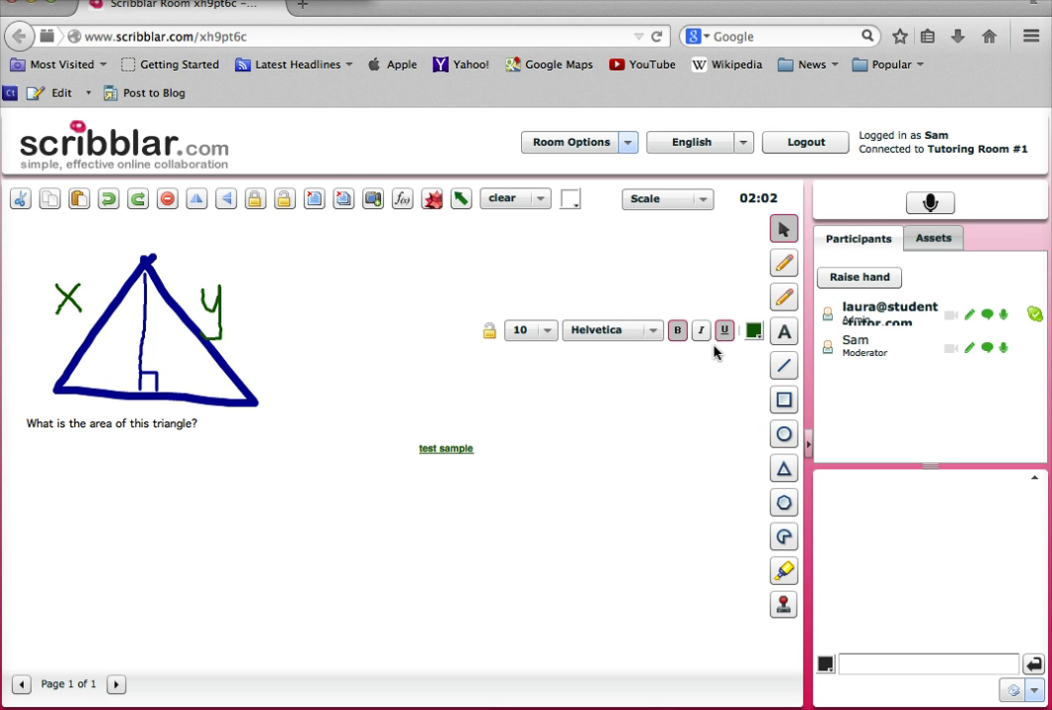
{"action": "left_click", "coordinate": [784, 367]}
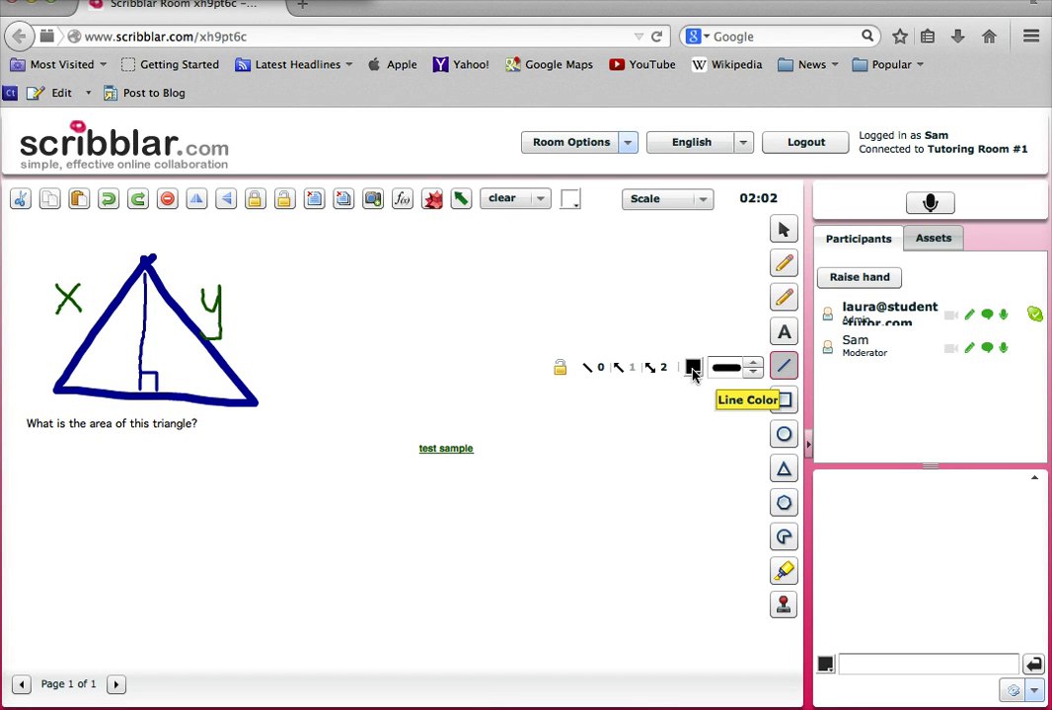
- Draw a plain black horizontal line across the top of the board
{"action": "left_click_drag", "start_coordinate": [306, 263], "coordinate": [568, 269]}
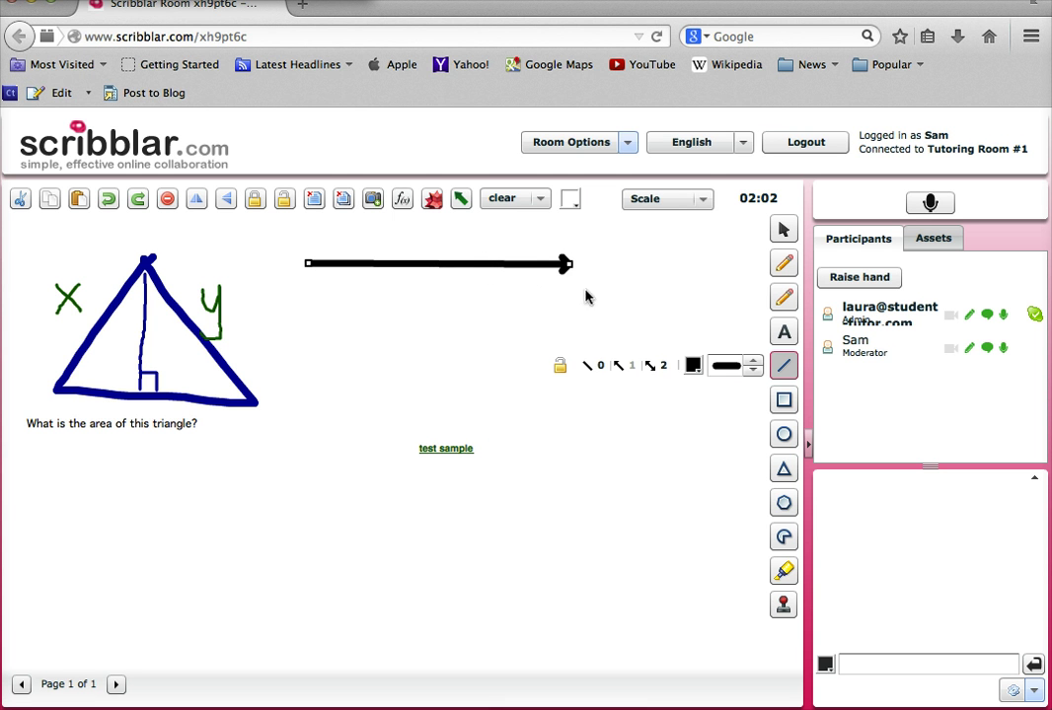
{"action": "left_click", "coordinate": [653, 368]}
{"action": "left_click", "coordinate": [592, 367]}
- Draw a long vertical line below it with arrowheads at both ends
{"action": "left_click_drag", "start_coordinate": [352, 297], "coordinate": [348, 319]}
{"action": "left_click_drag", "start_coordinate": [343, 415], "coordinate": [335, 568]}
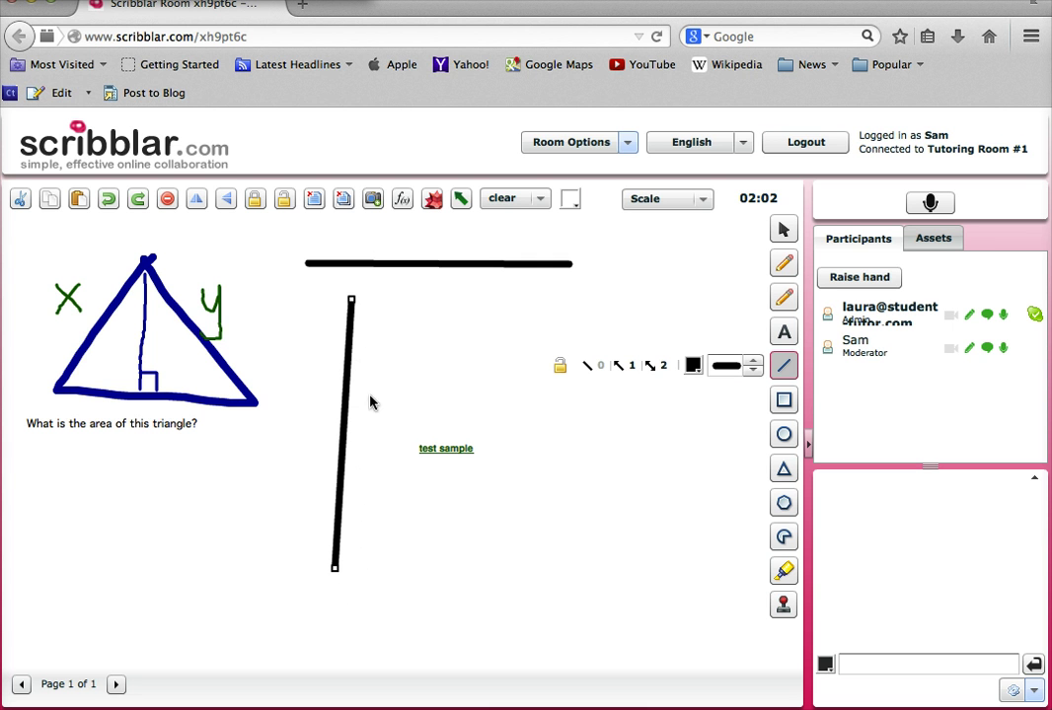
{"action": "left_click", "coordinate": [661, 366]}
{"action": "left_click", "coordinate": [646, 308]}
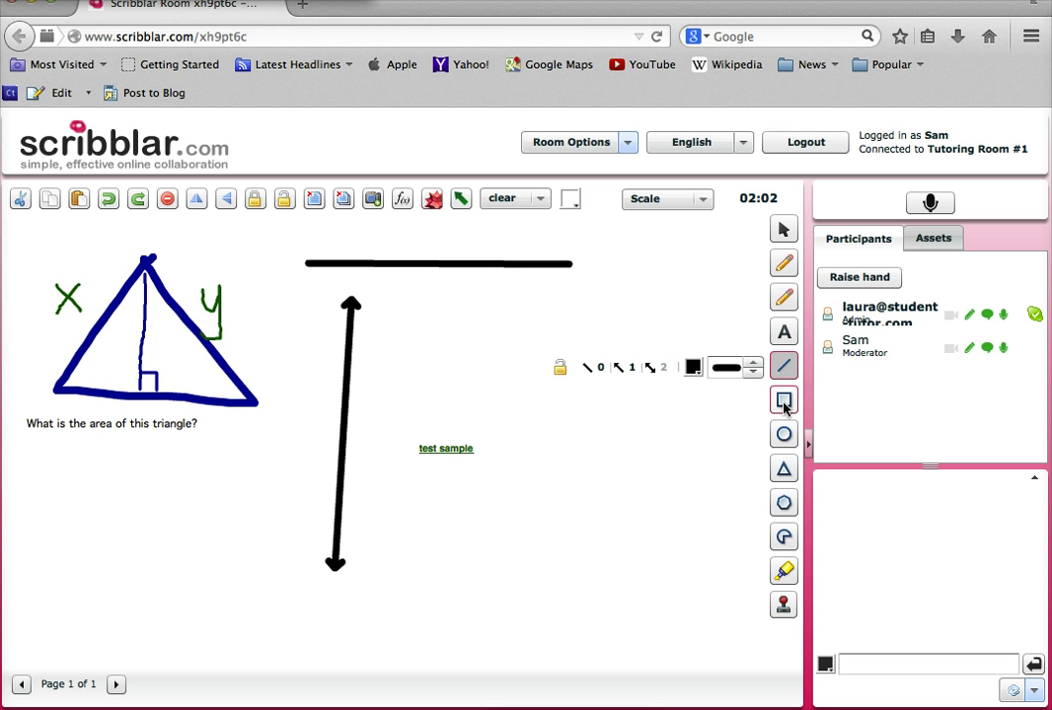
- Draw a square with dark red fill and a purple outline
{"action": "left_click", "coordinate": [785, 401]}
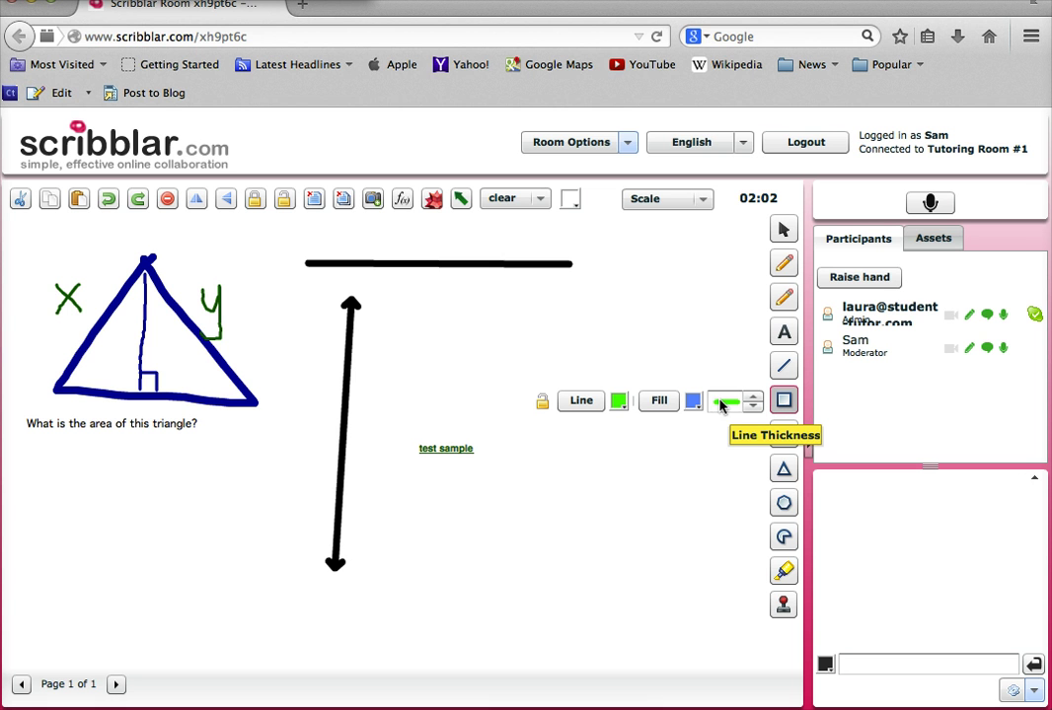
{"action": "left_click", "coordinate": [693, 402]}
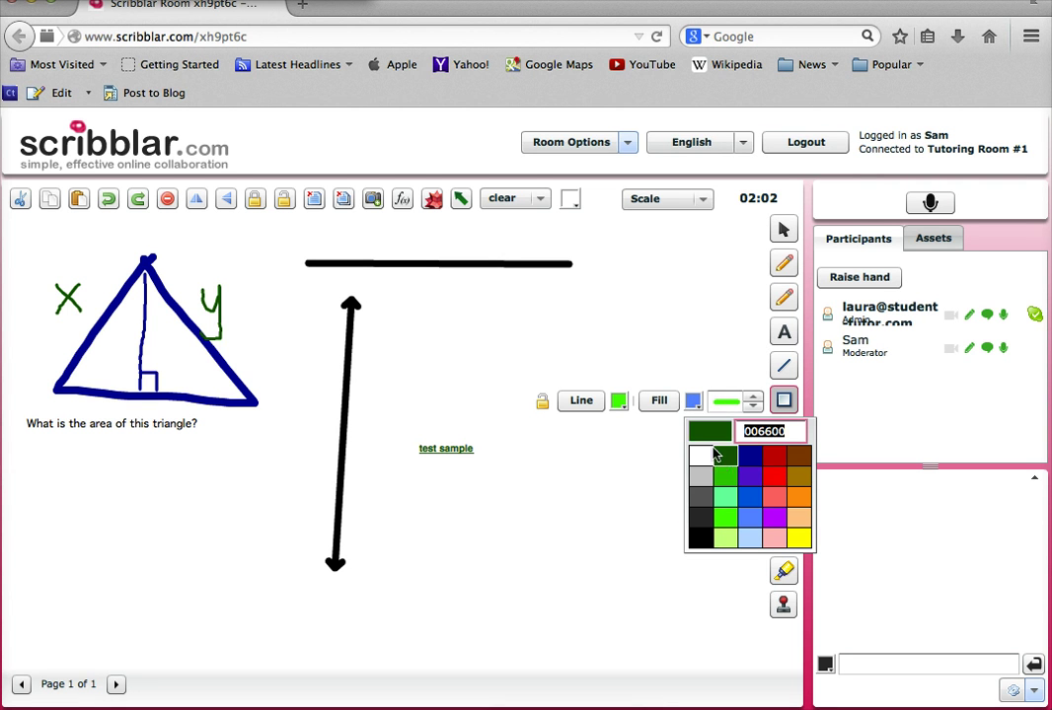
{"action": "left_click", "coordinate": [775, 457]}
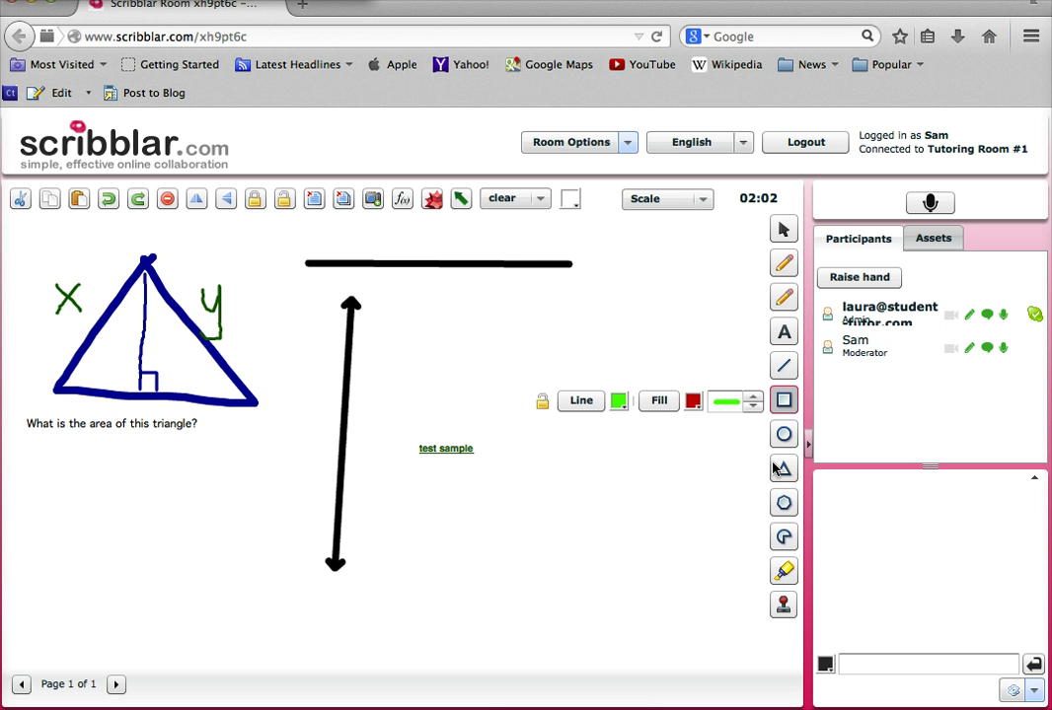
{"action": "left_click", "coordinate": [620, 400]}
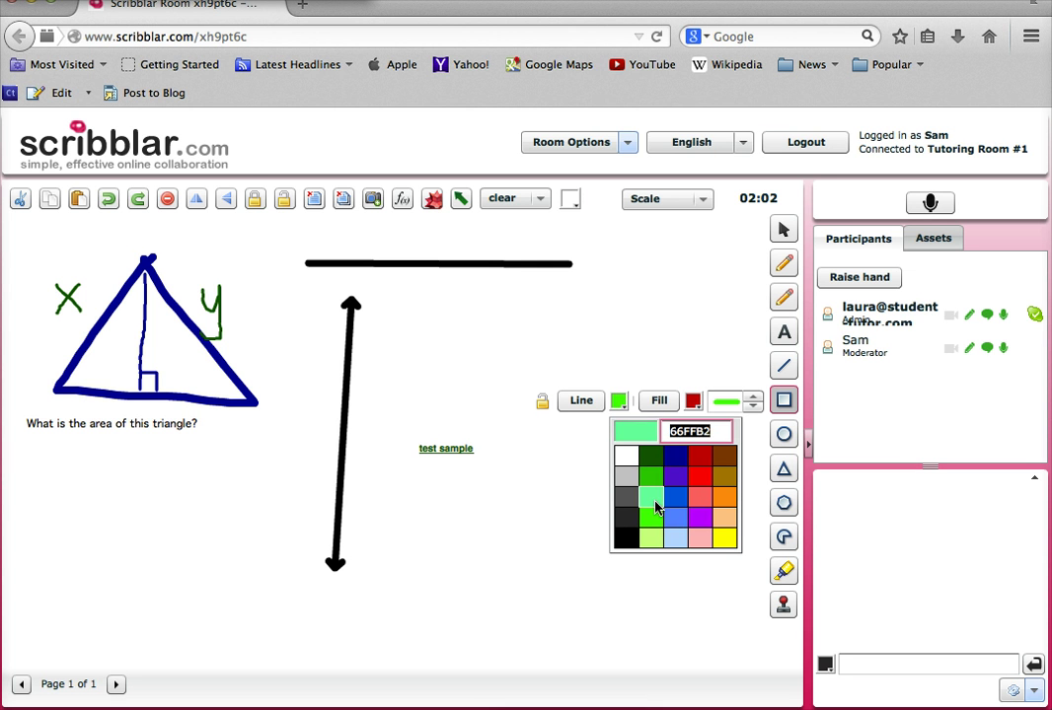
{"action": "left_click", "coordinate": [700, 515]}
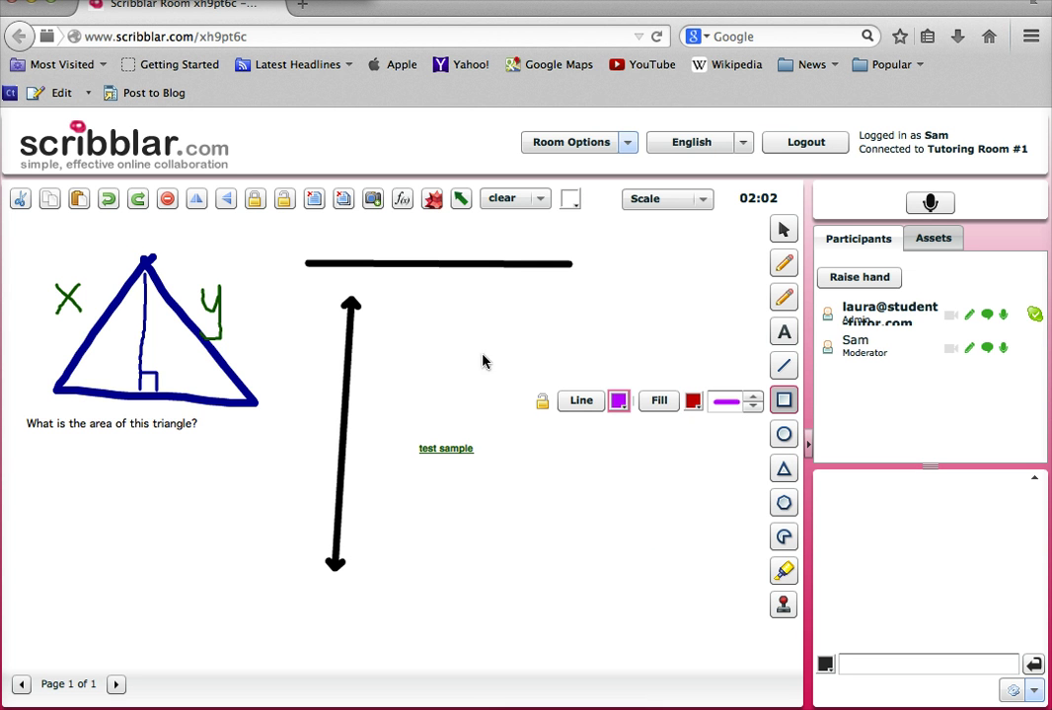
{"action": "left_click_drag", "start_coordinate": [439, 352], "coordinate": [511, 419]}
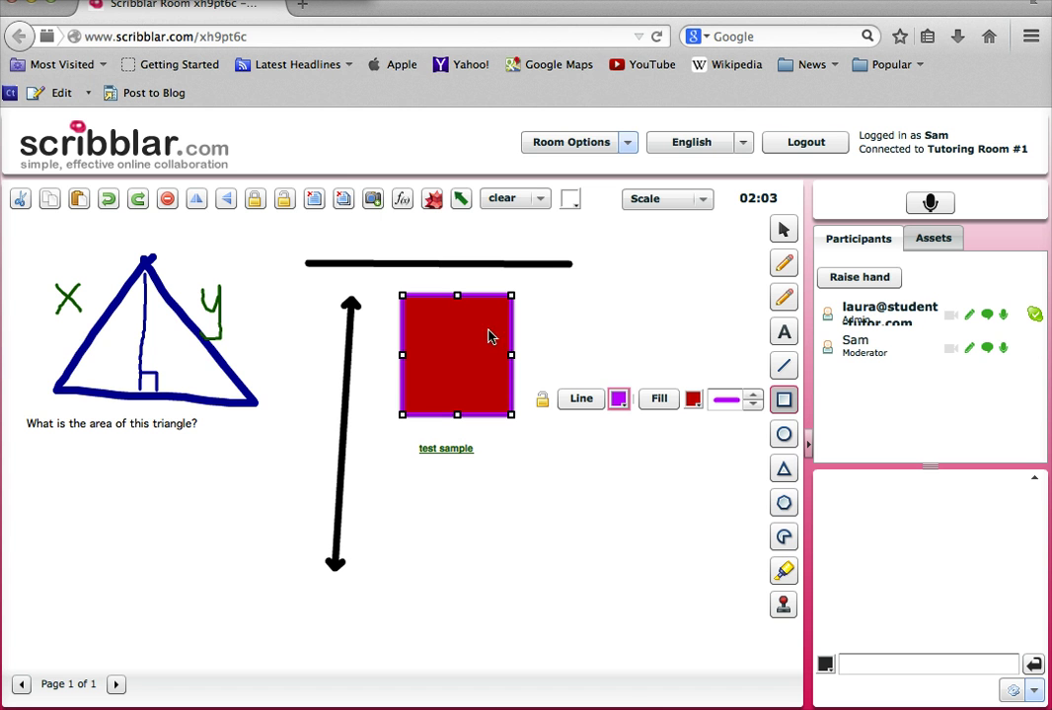
- Change the square's fill from red to grey
{"action": "left_click", "coordinate": [694, 400]}
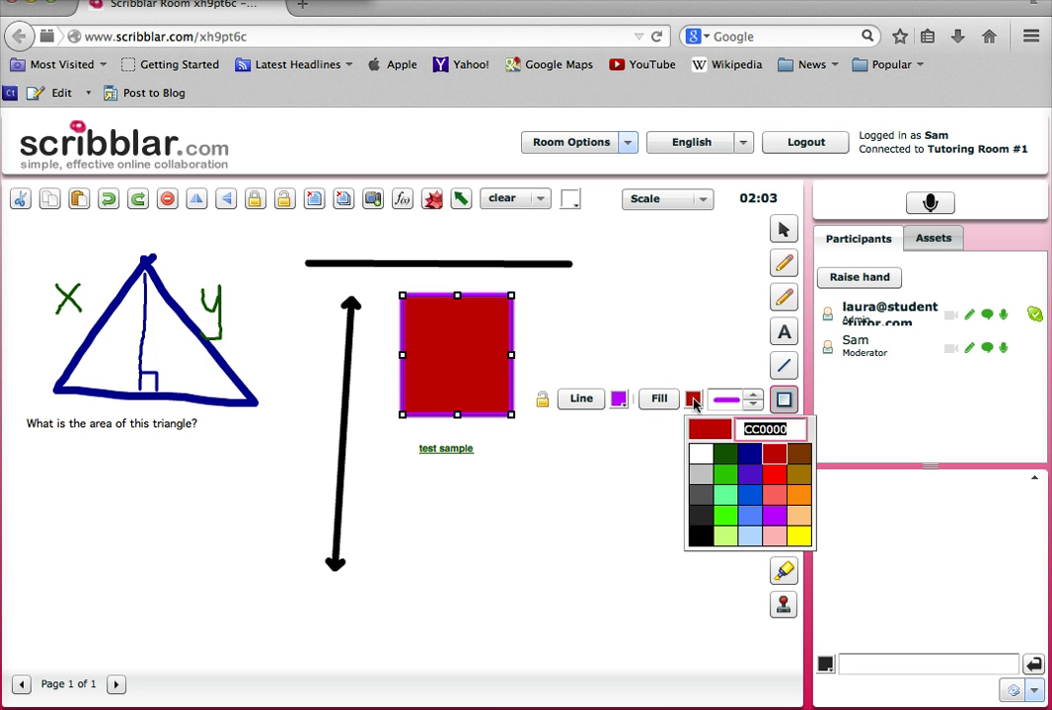
{"action": "left_click", "coordinate": [726, 430]}
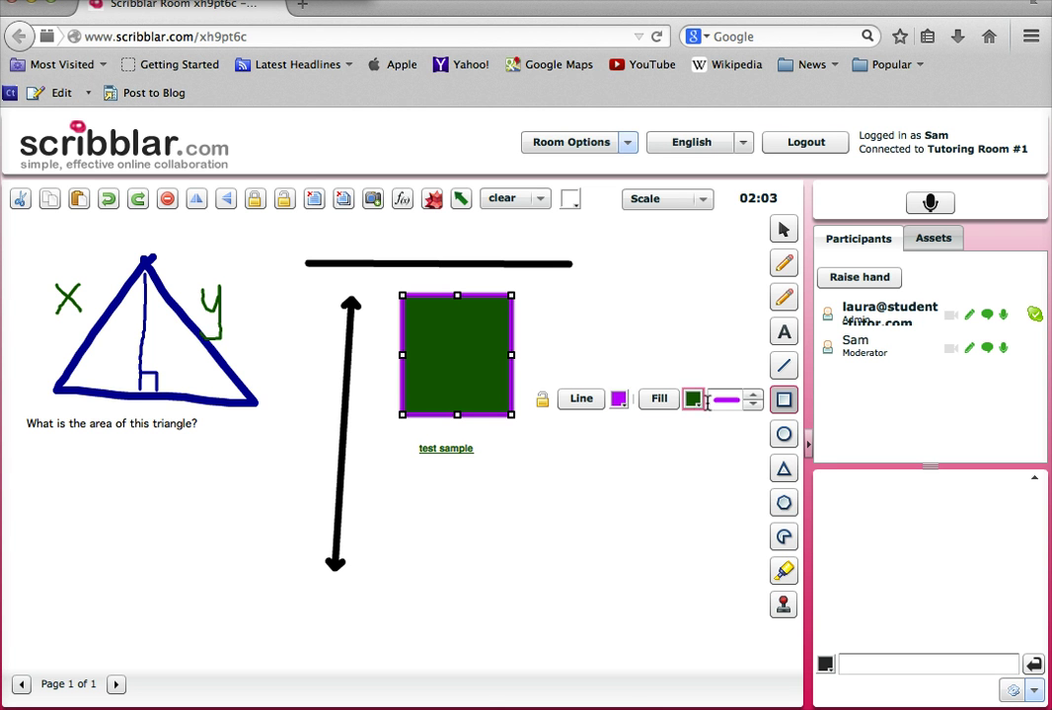
{"action": "left_click", "coordinate": [693, 400]}
{"action": "left_click", "coordinate": [698, 480]}
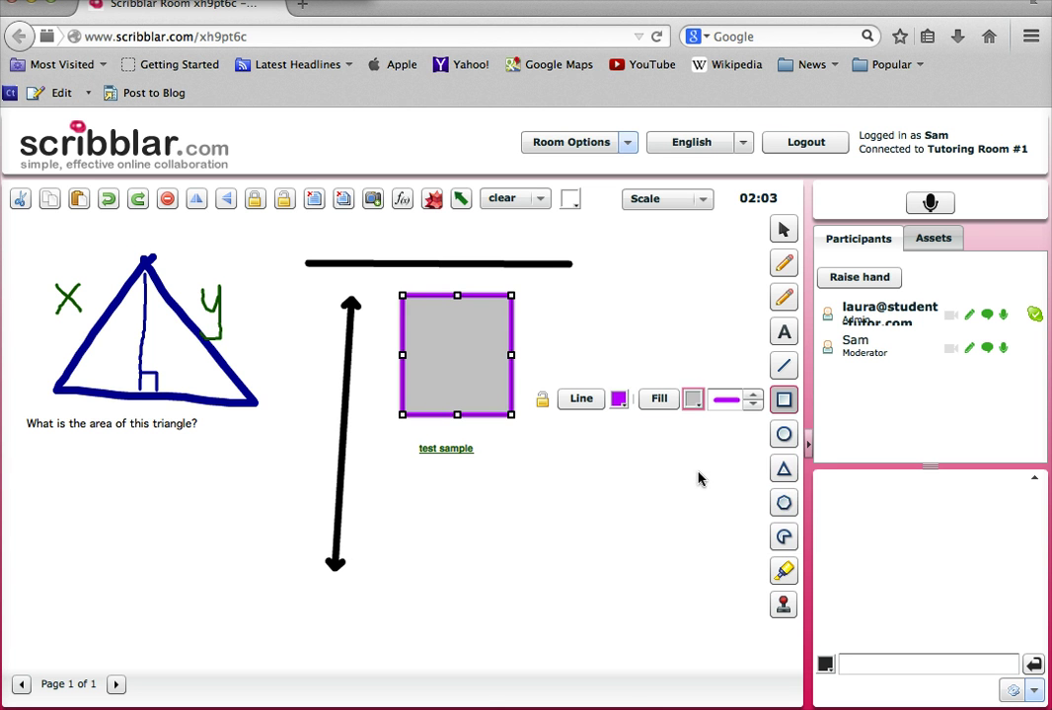
- Draw a circle below the test sample label and fill it green
{"action": "left_click", "coordinate": [786, 435]}
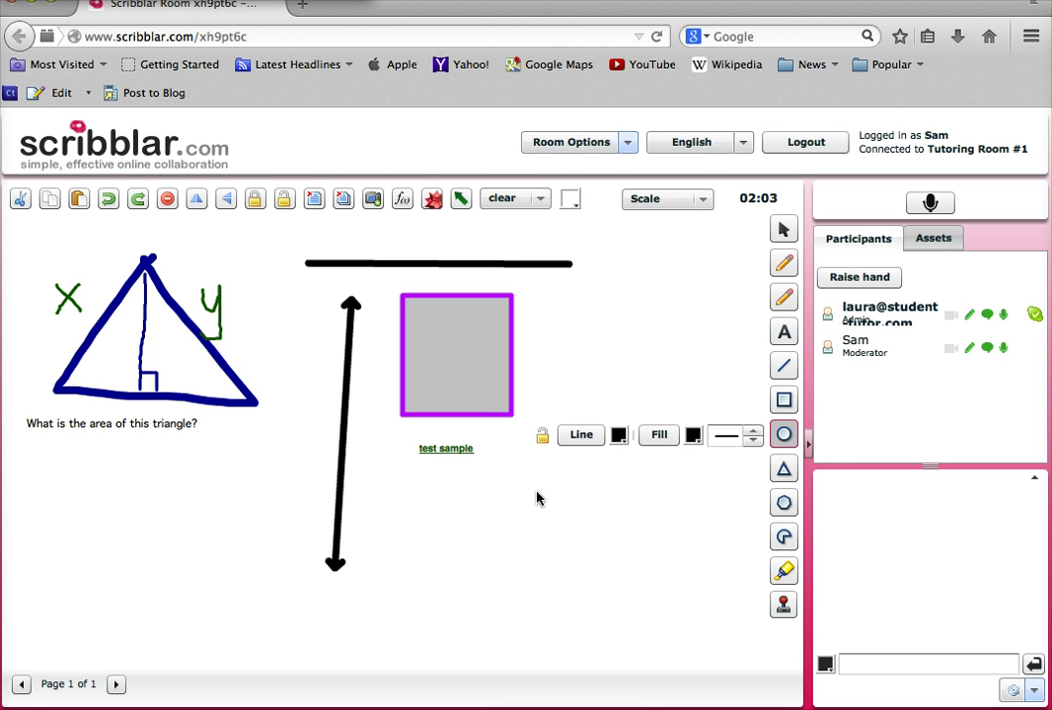
{"action": "left_click_drag", "start_coordinate": [487, 536], "coordinate": [600, 633]}
{"action": "left_click", "coordinate": [692, 435]}
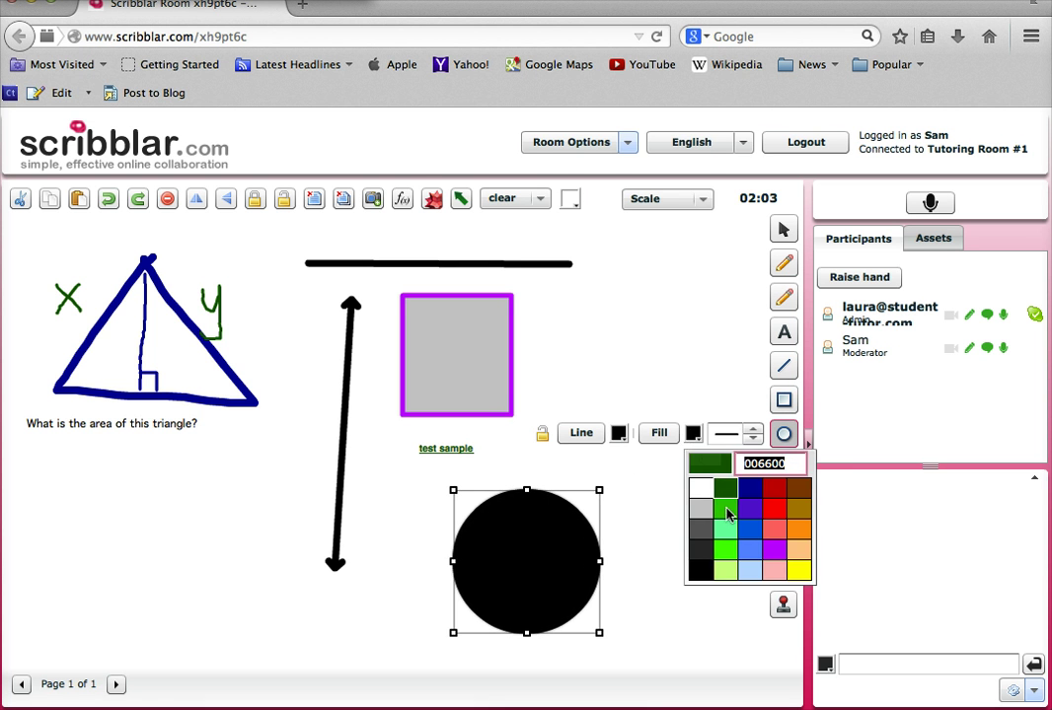
{"action": "left_click", "coordinate": [728, 515]}
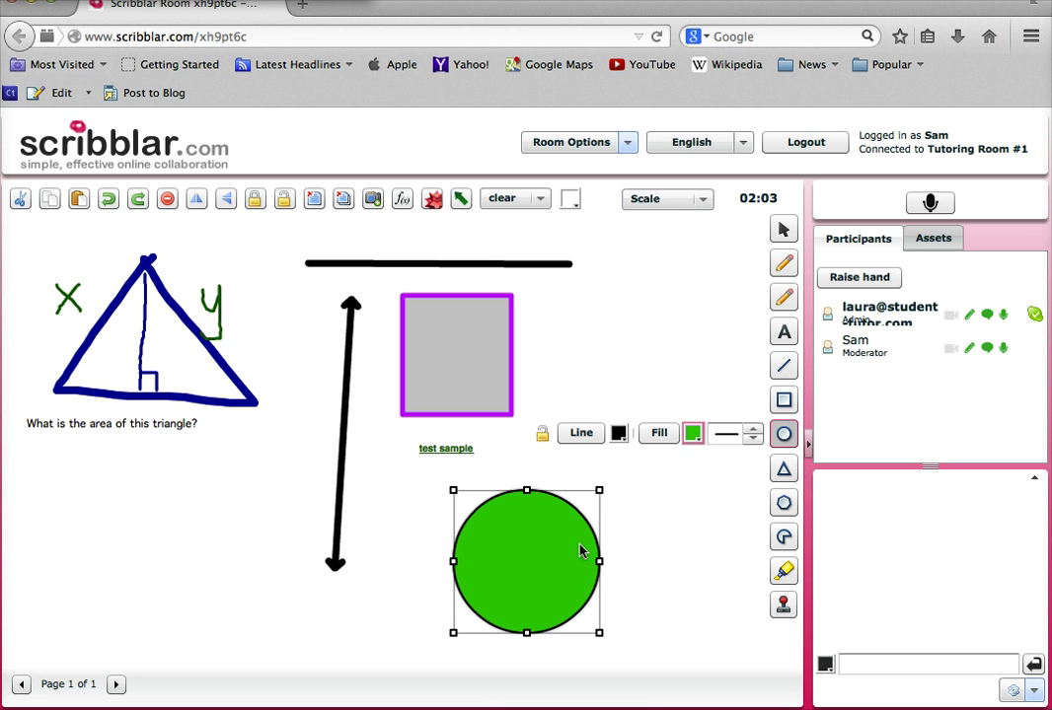
- Draw a dark green triangle below the question and make it a right-angle triangle
{"action": "left_click", "coordinate": [783, 476]}
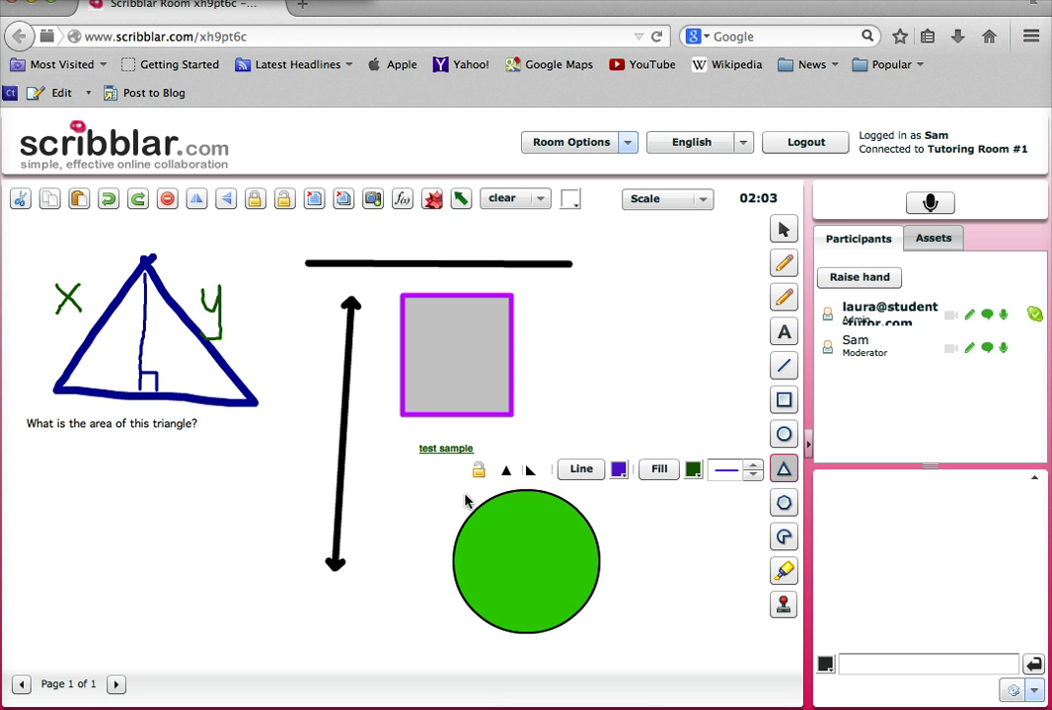
{"action": "mouse_move", "coordinate": [113, 460]}
{"action": "left_mouse_down"}
{"action": "mouse_move", "coordinate": [200, 568]}
{"action": "mouse_move", "coordinate": [314, 648]}
{"action": "left_mouse_up"}
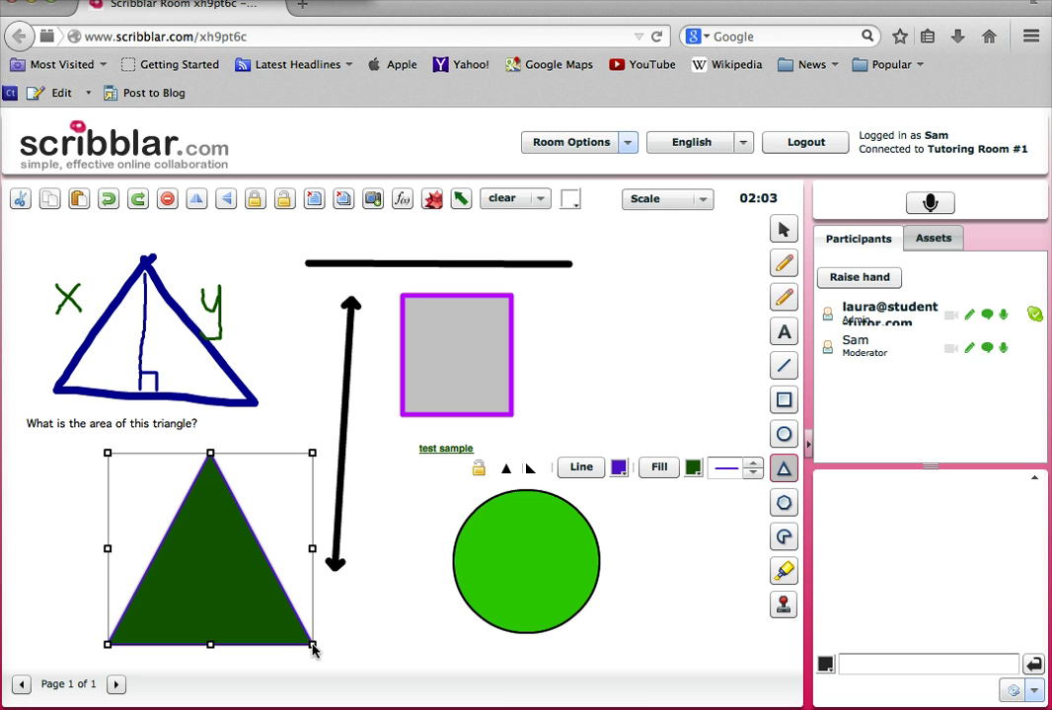
{"action": "left_click", "coordinate": [529, 469]}
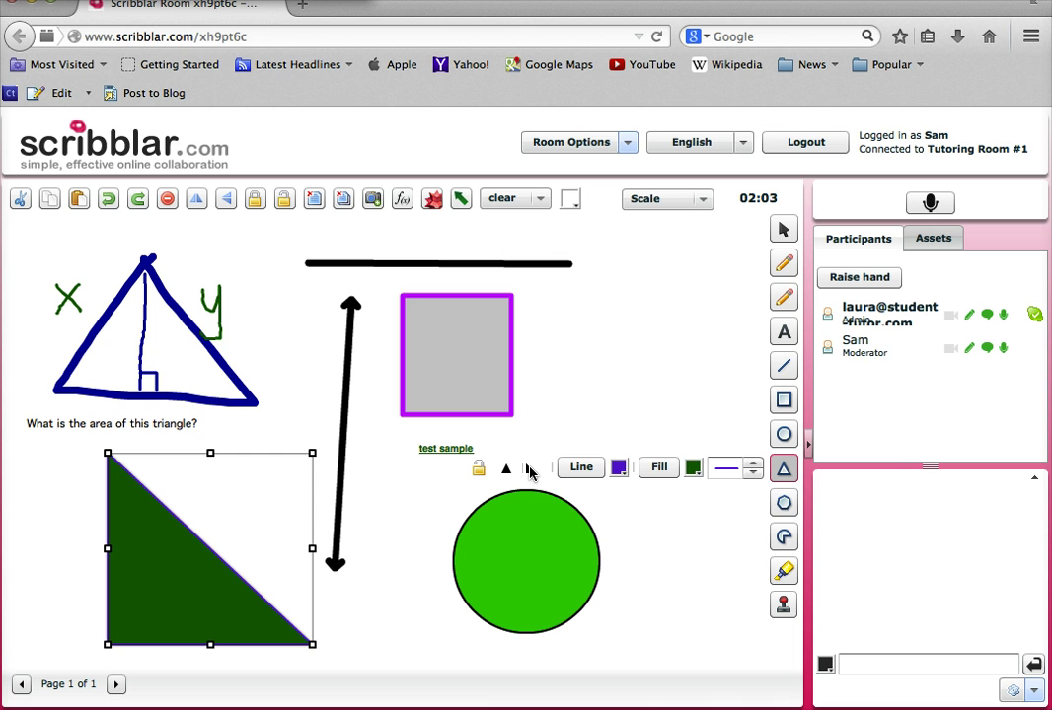
{"action": "left_click", "coordinate": [785, 506]}
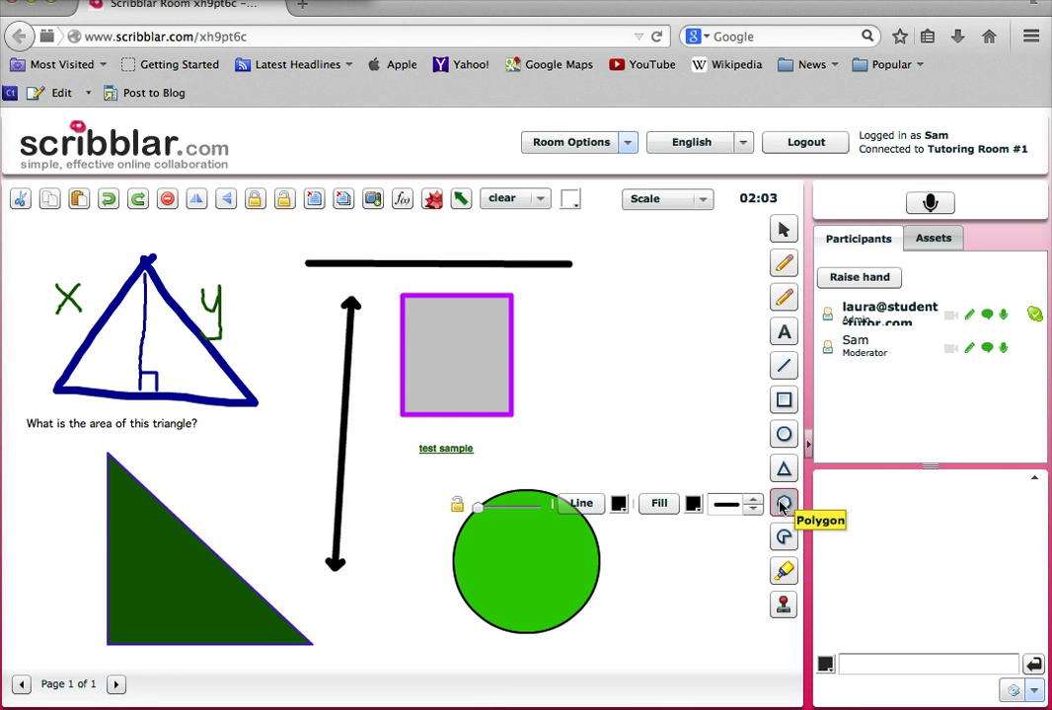
- Draw a polygon right of the grey square and raise its points to eight sides
{"action": "left_click_drag", "start_coordinate": [592, 319], "coordinate": [716, 434]}
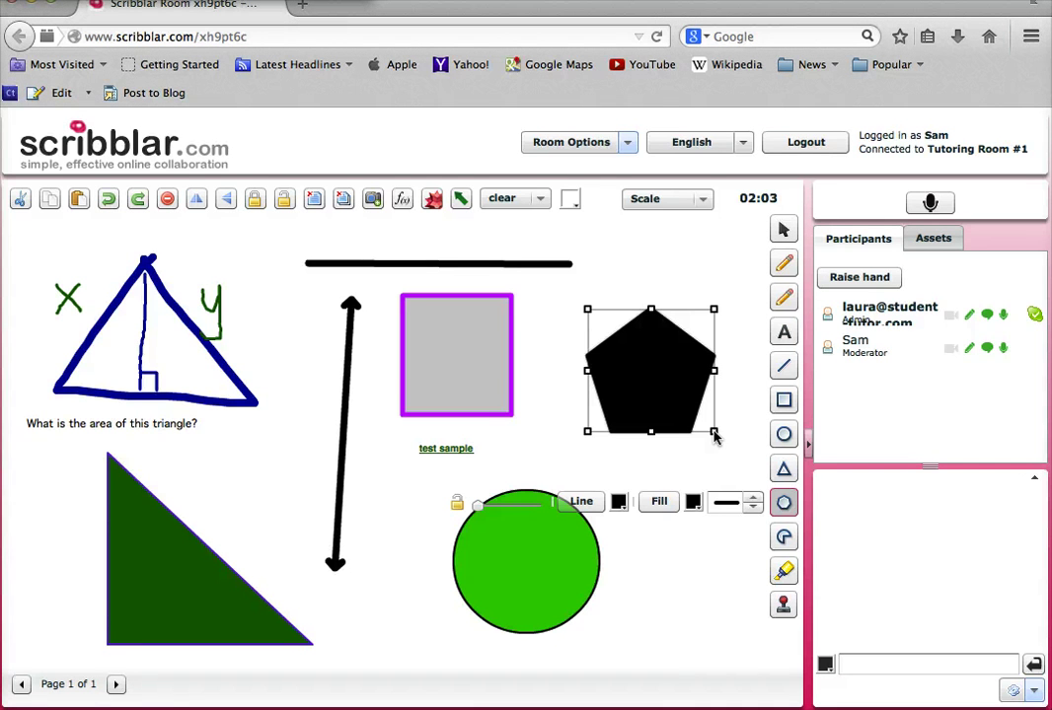
{"action": "left_click", "coordinate": [479, 508]}
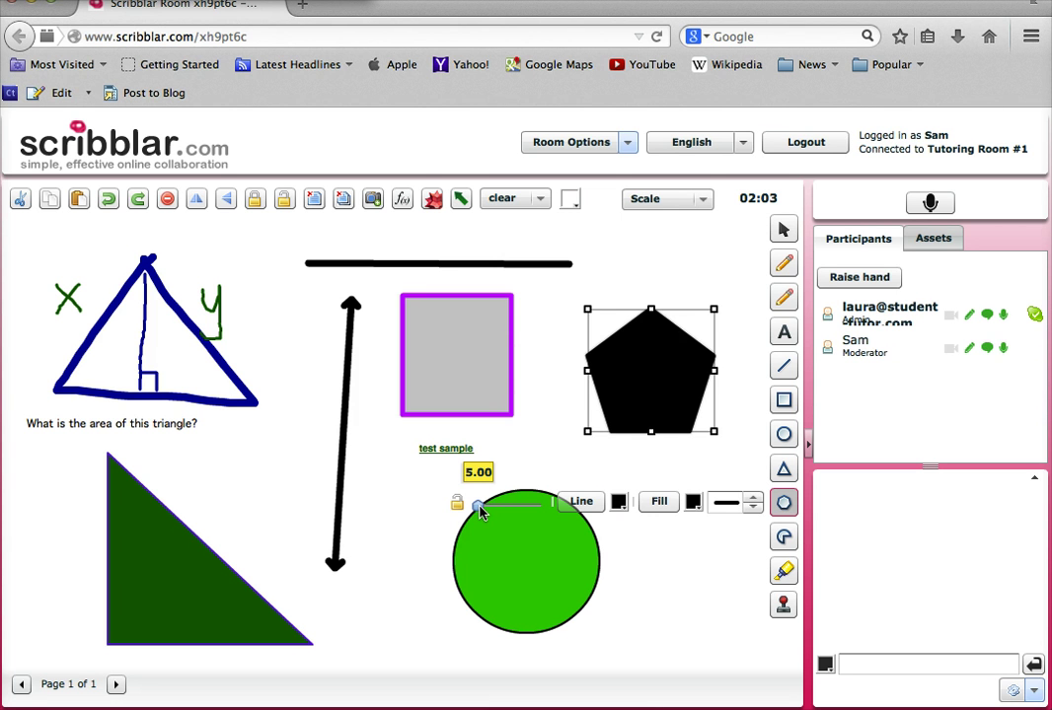
{"action": "left_click_drag", "start_coordinate": [480, 511], "coordinate": [497, 510]}
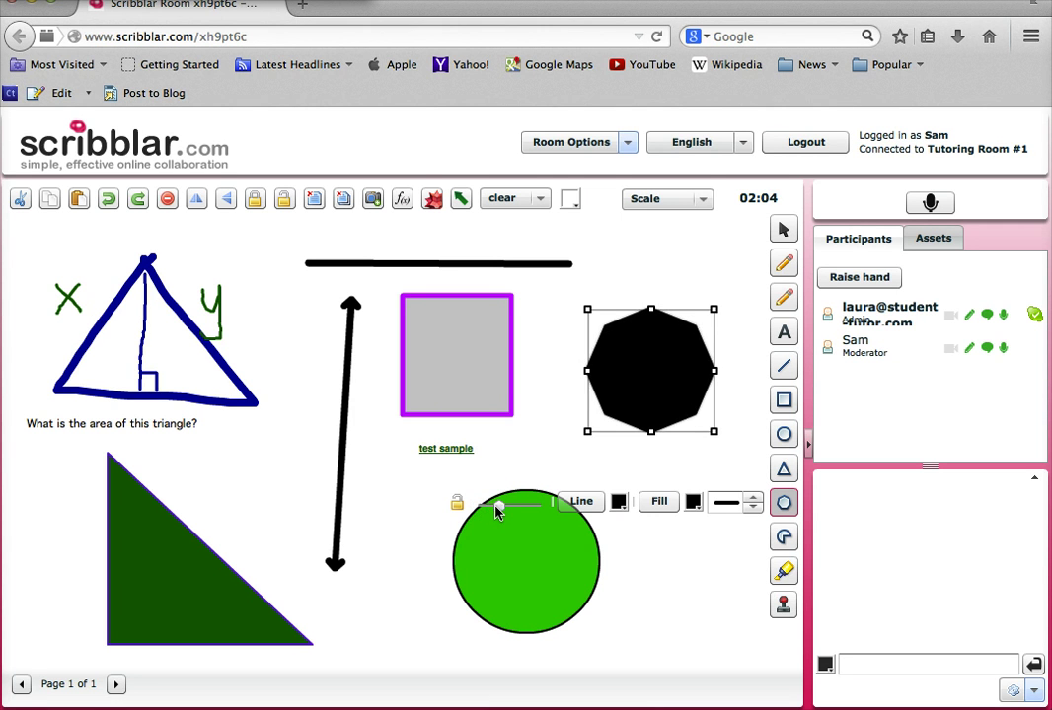
{"action": "left_click", "coordinate": [650, 347]}
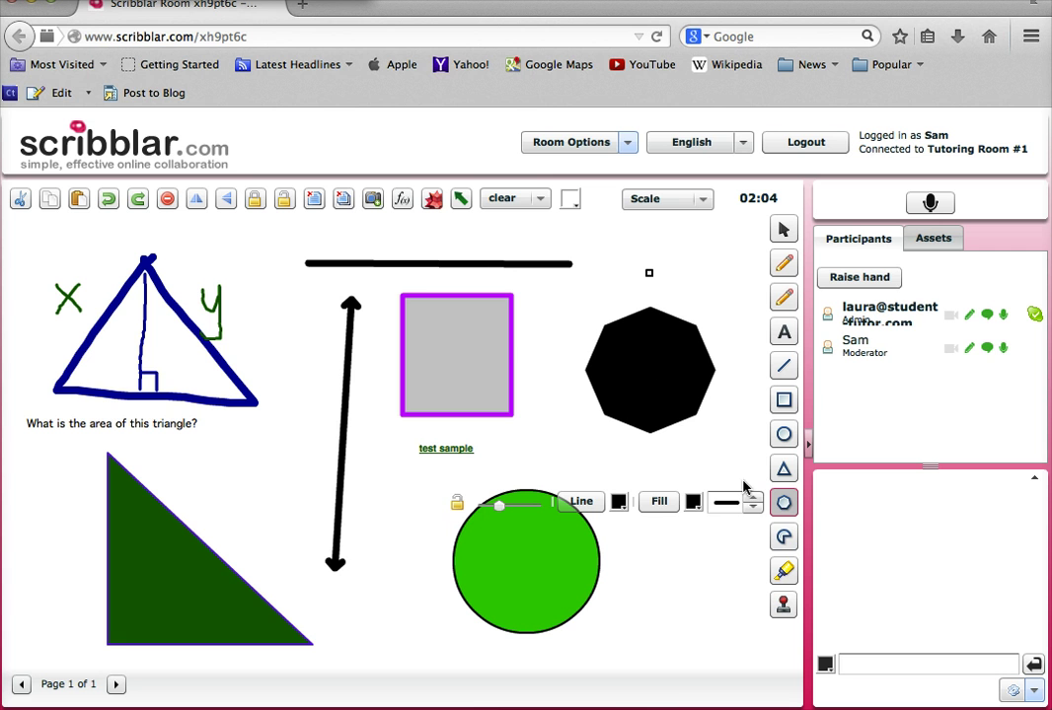
{"action": "left_click", "coordinate": [693, 502]}
{"action": "left_click", "coordinate": [730, 574]}
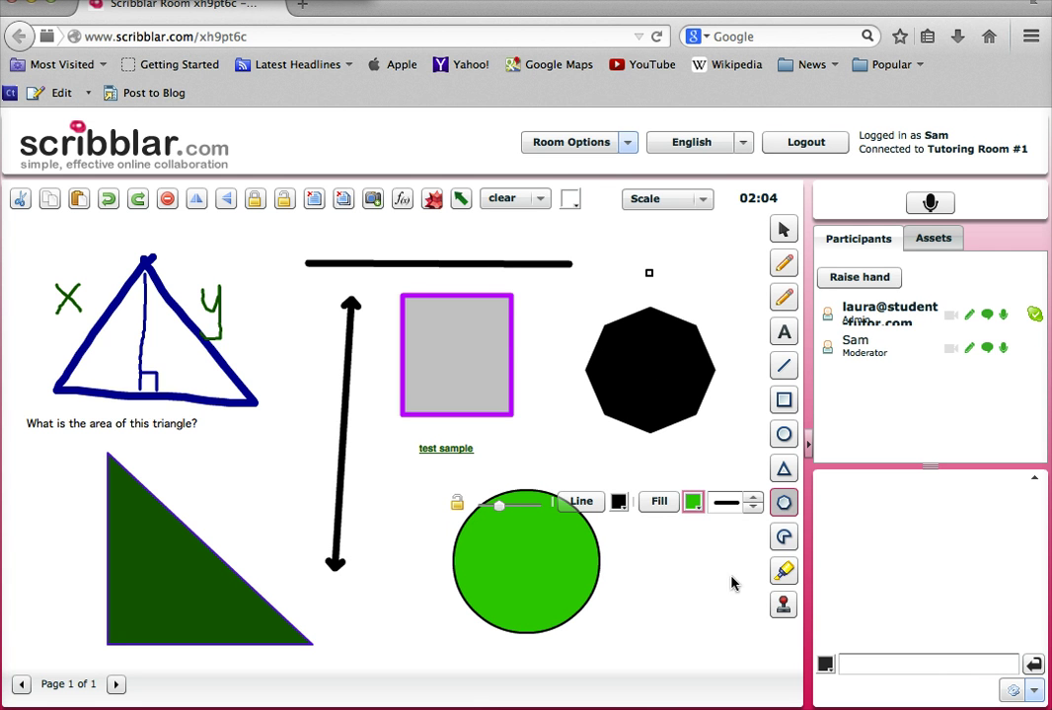
{"action": "left_click", "coordinate": [661, 372]}
- Draw a pie right of the green circle, set its wedge to 255 and fill it light green
{"action": "left_click", "coordinate": [784, 538]}
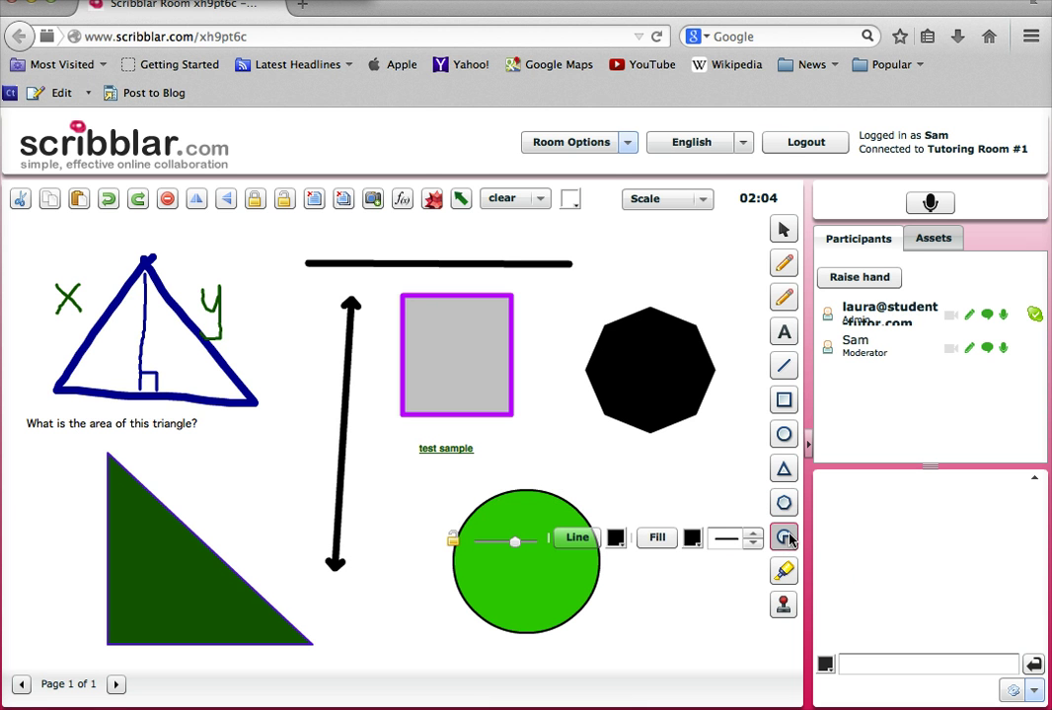
{"action": "left_click_drag", "start_coordinate": [622, 475], "coordinate": [752, 621]}
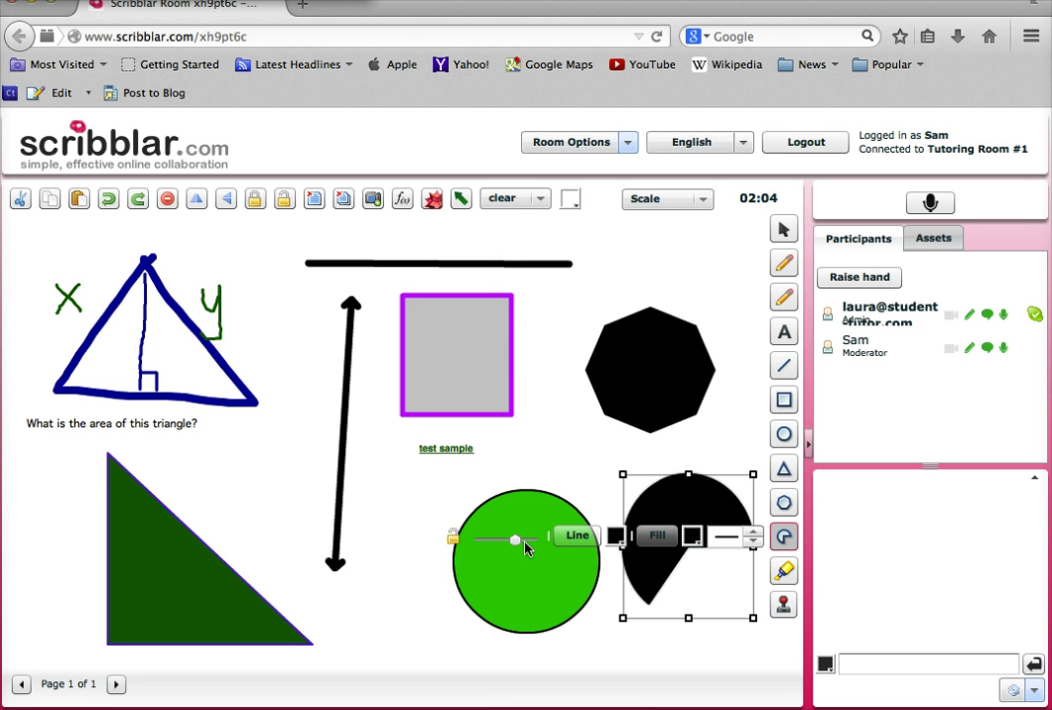
{"action": "left_click_drag", "start_coordinate": [519, 543], "coordinate": [491, 547]}
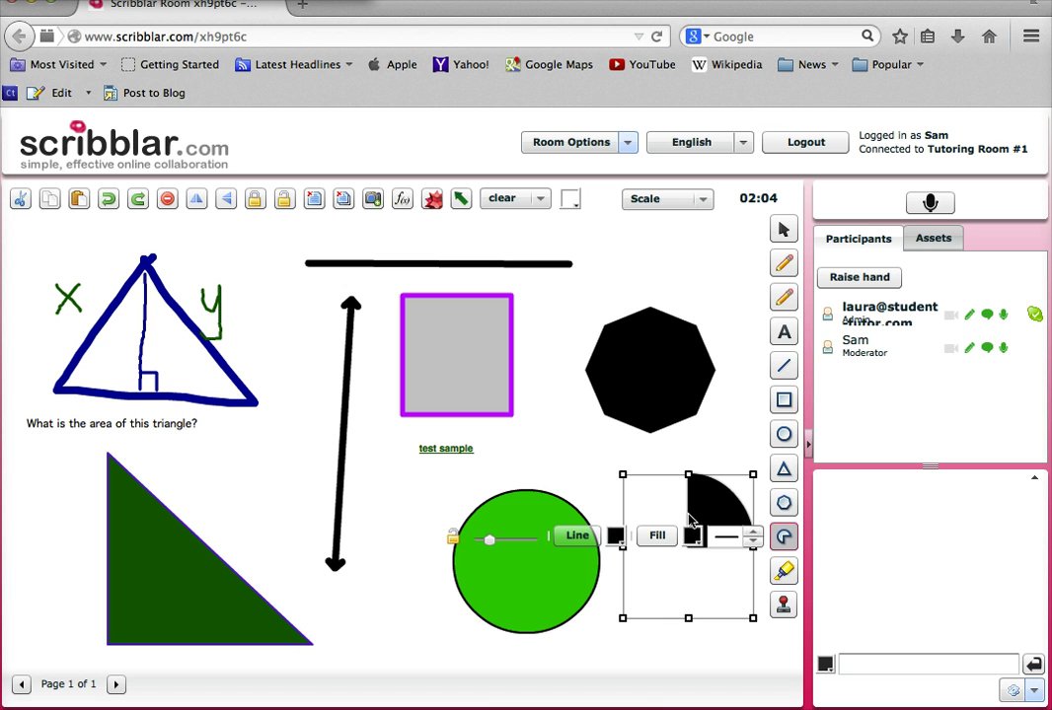
{"action": "left_click_drag", "start_coordinate": [494, 552], "coordinate": [521, 541]}
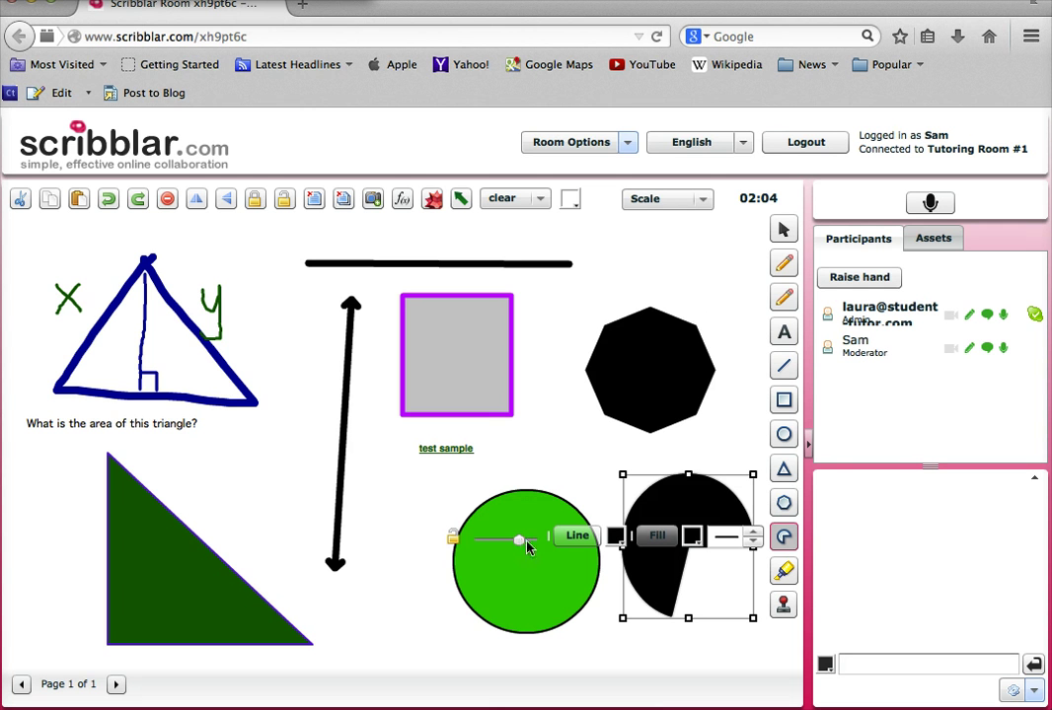
{"action": "left_click", "coordinate": [694, 536]}
{"action": "left_click", "coordinate": [727, 632]}
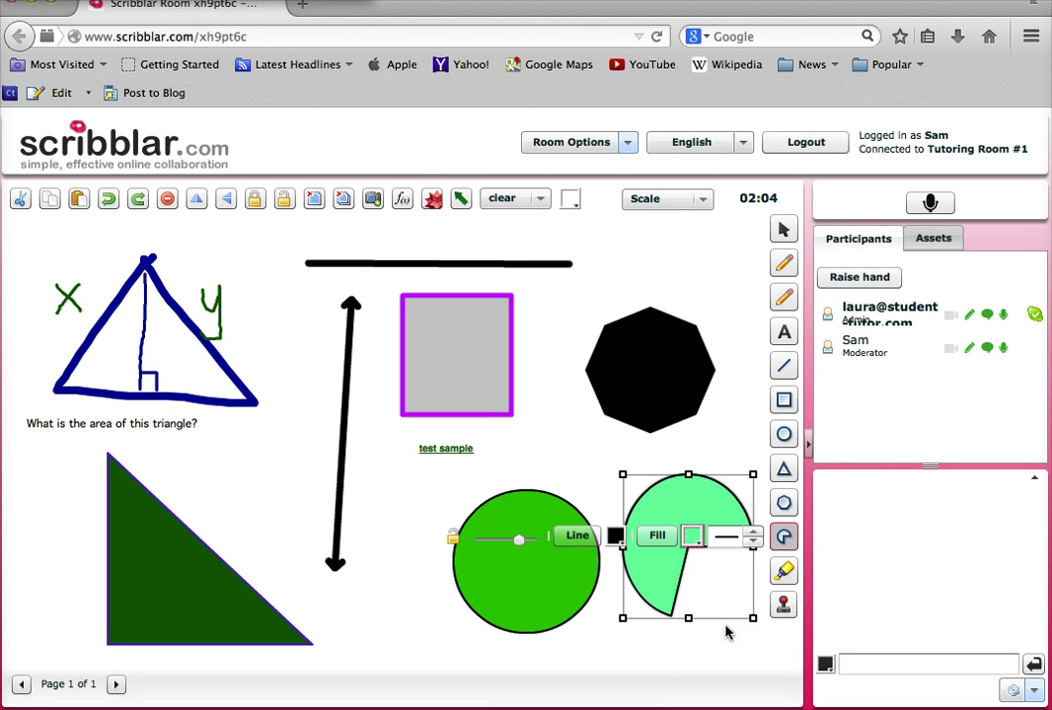
- Highlight the triangle question and the test sample label in blue
{"action": "left_click", "coordinate": [782, 576]}
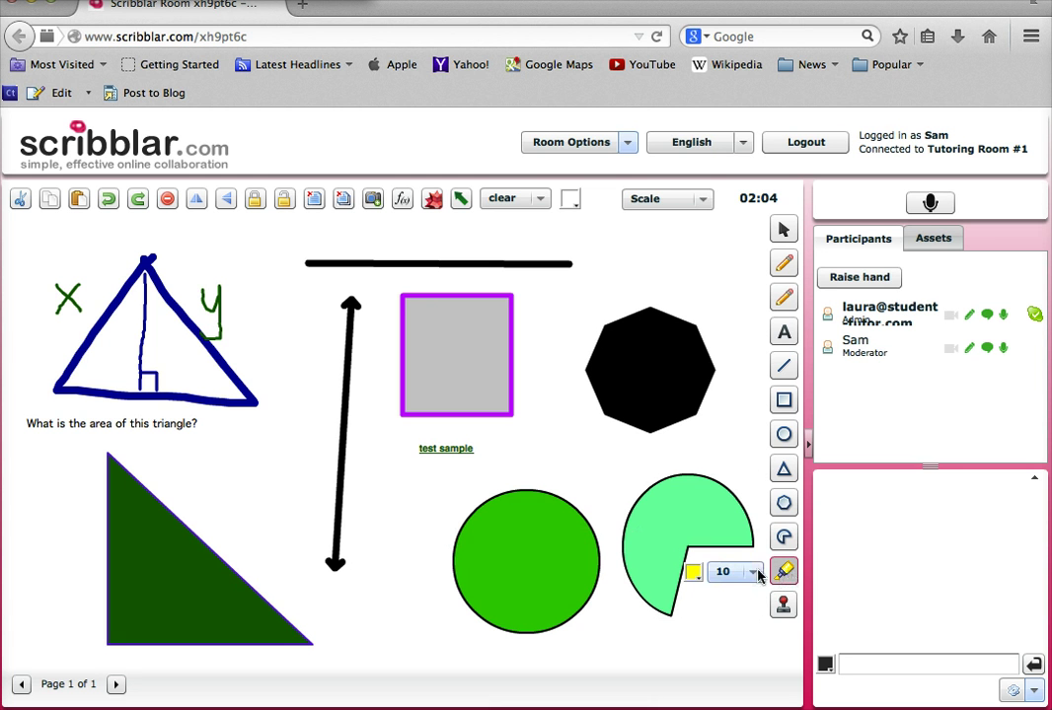
{"action": "left_click", "coordinate": [694, 573]}
{"action": "left_click", "coordinate": [750, 500]}
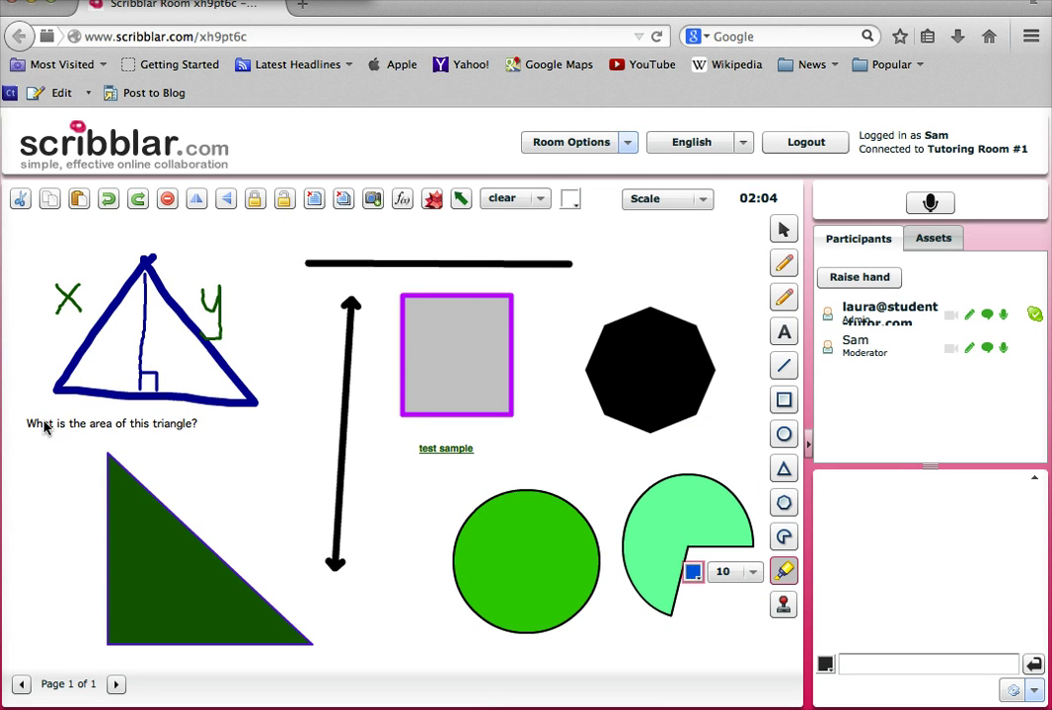
{"action": "left_click_drag", "start_coordinate": [43, 426], "coordinate": [200, 426]}
{"action": "left_click_drag", "start_coordinate": [425, 456], "coordinate": [491, 452]}
- Stamp a large green star beside the octagon, then change it to a © symbol
{"action": "left_click", "coordinate": [784, 608]}
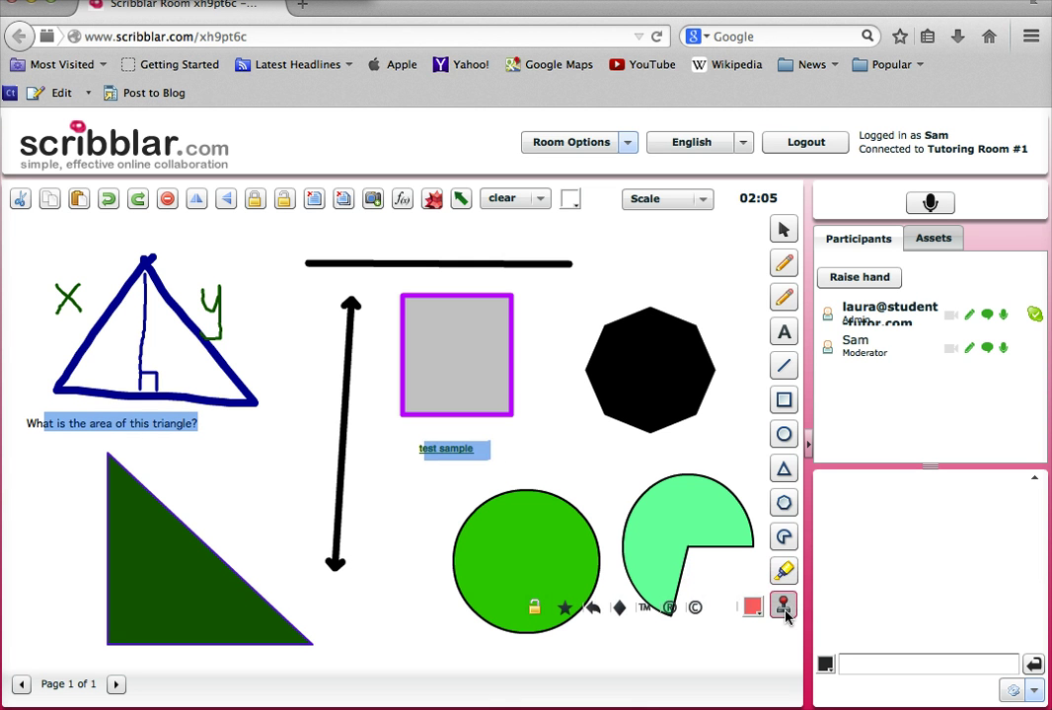
{"action": "left_click", "coordinate": [752, 606]}
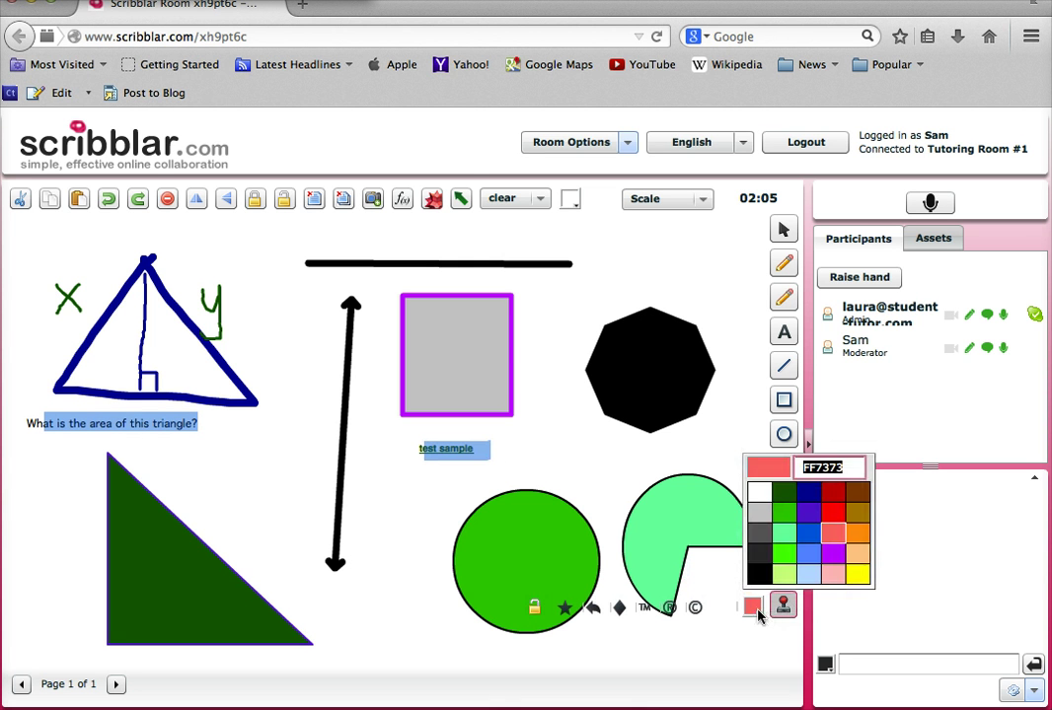
{"action": "left_click", "coordinate": [786, 518]}
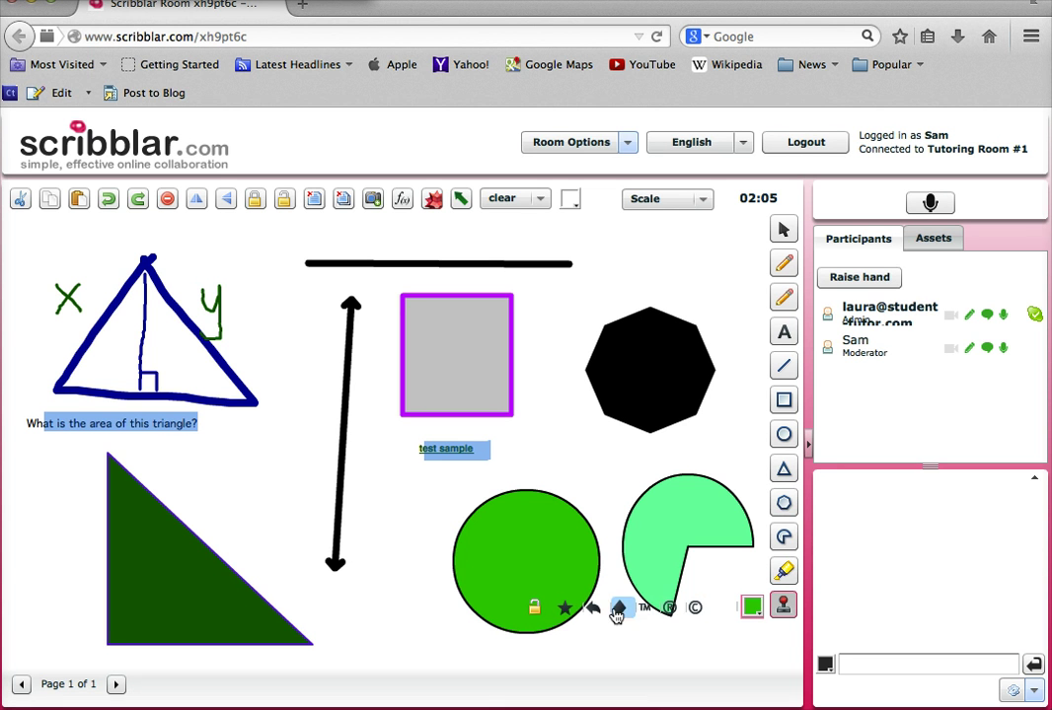
{"action": "left_click", "coordinate": [566, 609]}
{"action": "left_click", "coordinate": [572, 413]}
{"action": "left_click_drag", "start_coordinate": [615, 464], "coordinate": [732, 512]}
{"action": "left_click", "coordinate": [593, 606]}
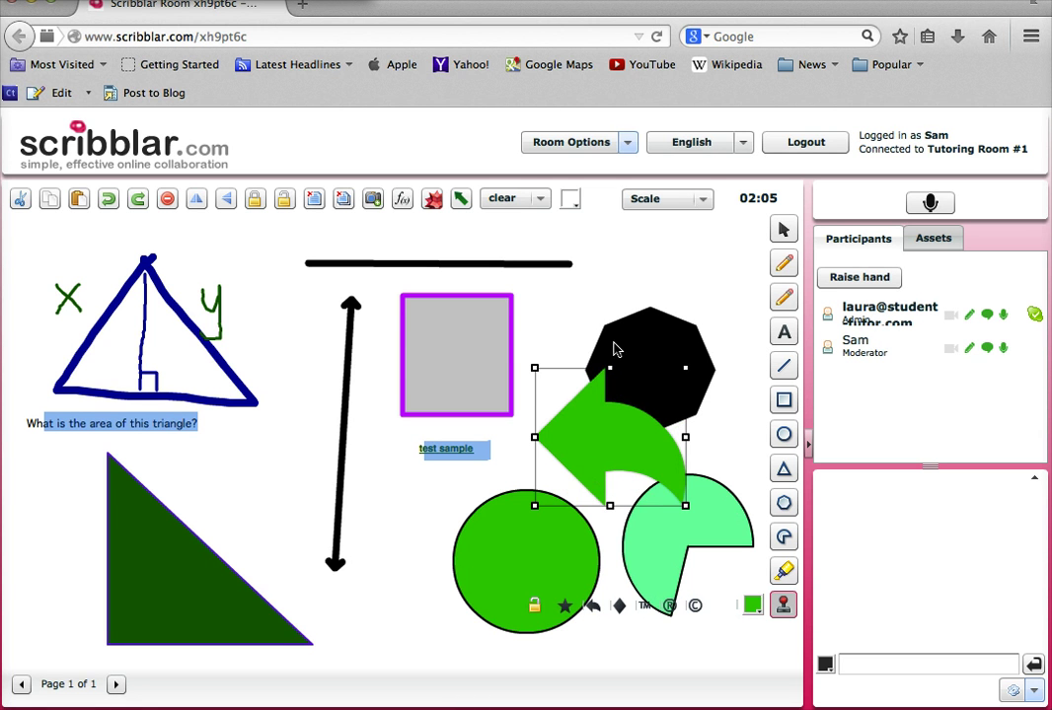
{"action": "left_click", "coordinate": [694, 609]}
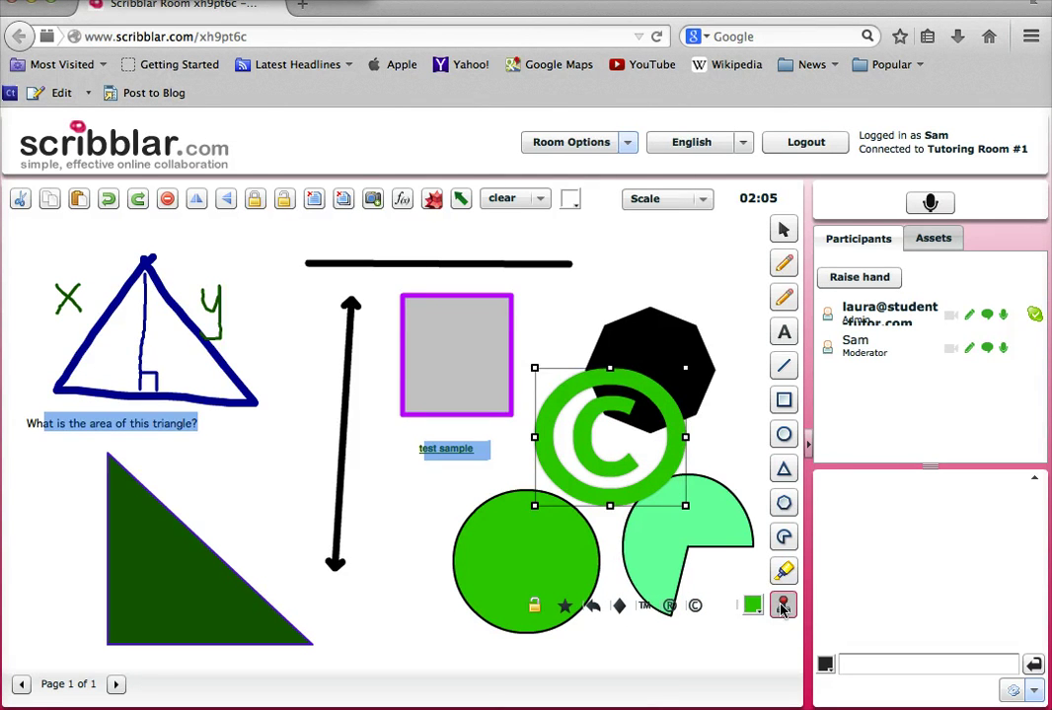
{"action": "left_click", "coordinate": [563, 316]}
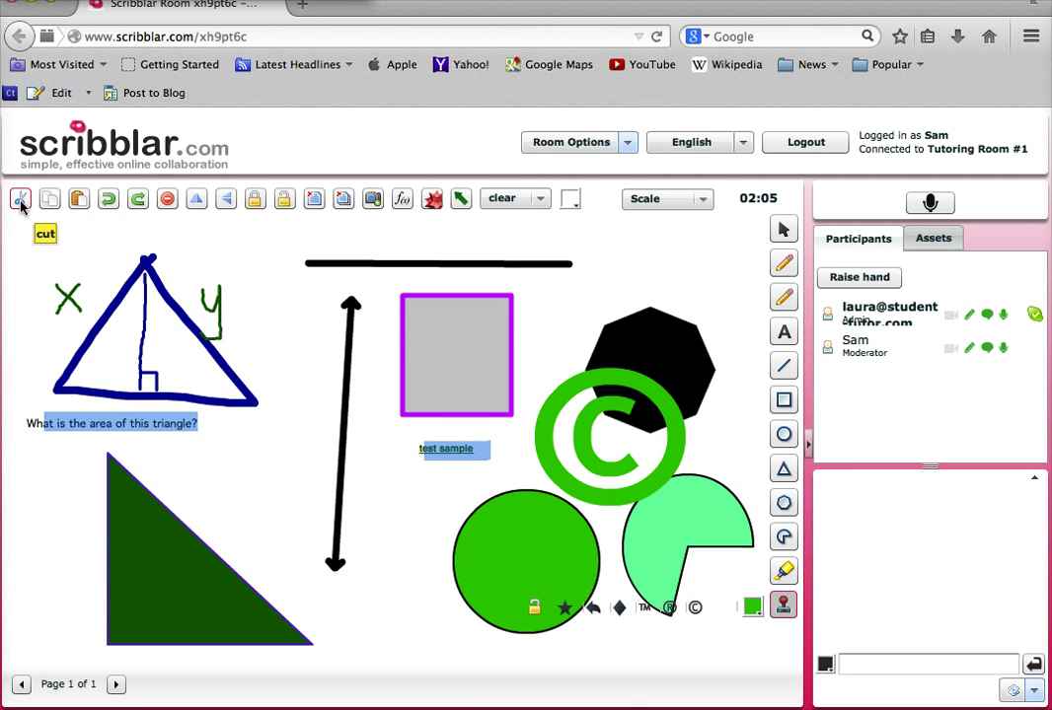
- Cut the green circle and paste it back over the triangle
{"action": "left_click", "coordinate": [780, 230]}
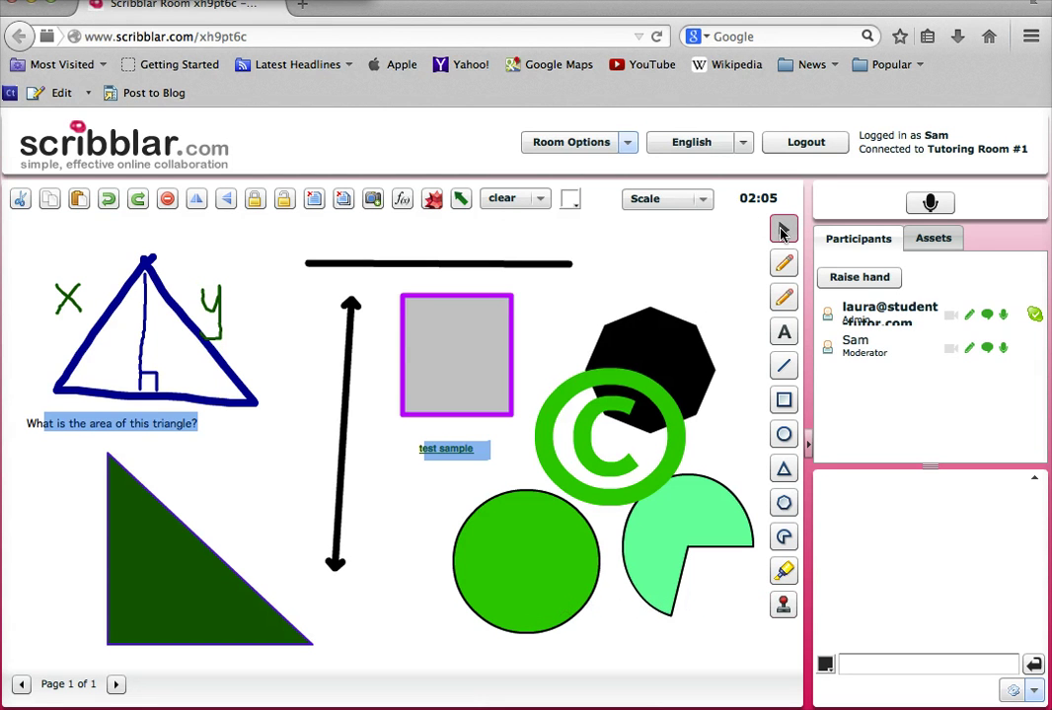
{"action": "left_click", "coordinate": [649, 553]}
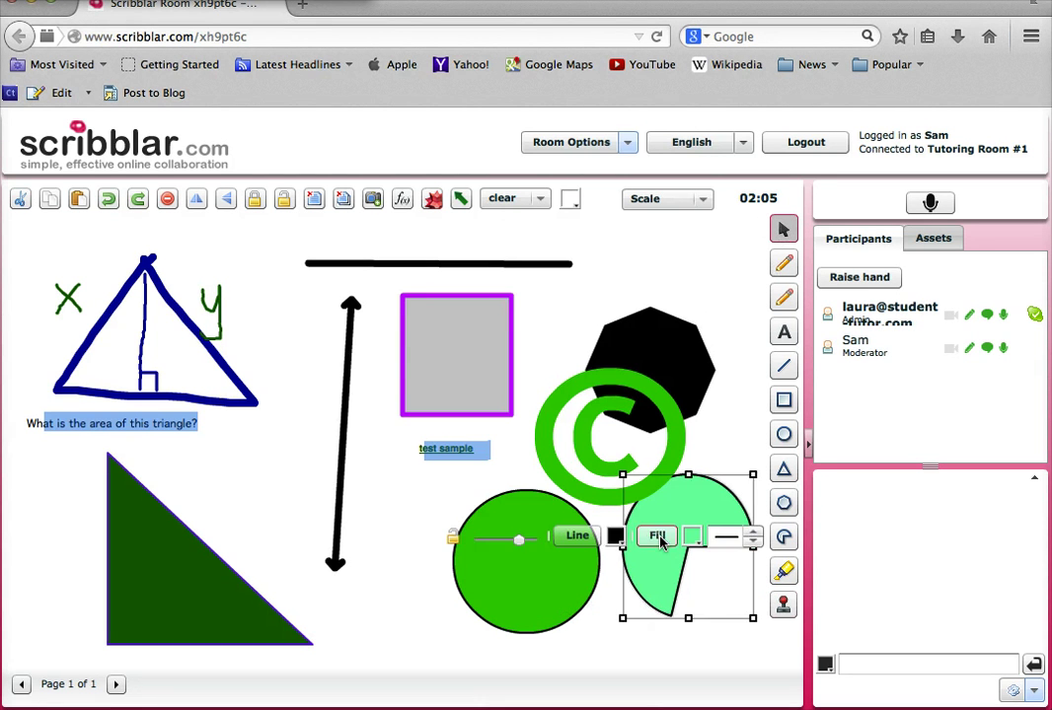
{"action": "left_click", "coordinate": [549, 578]}
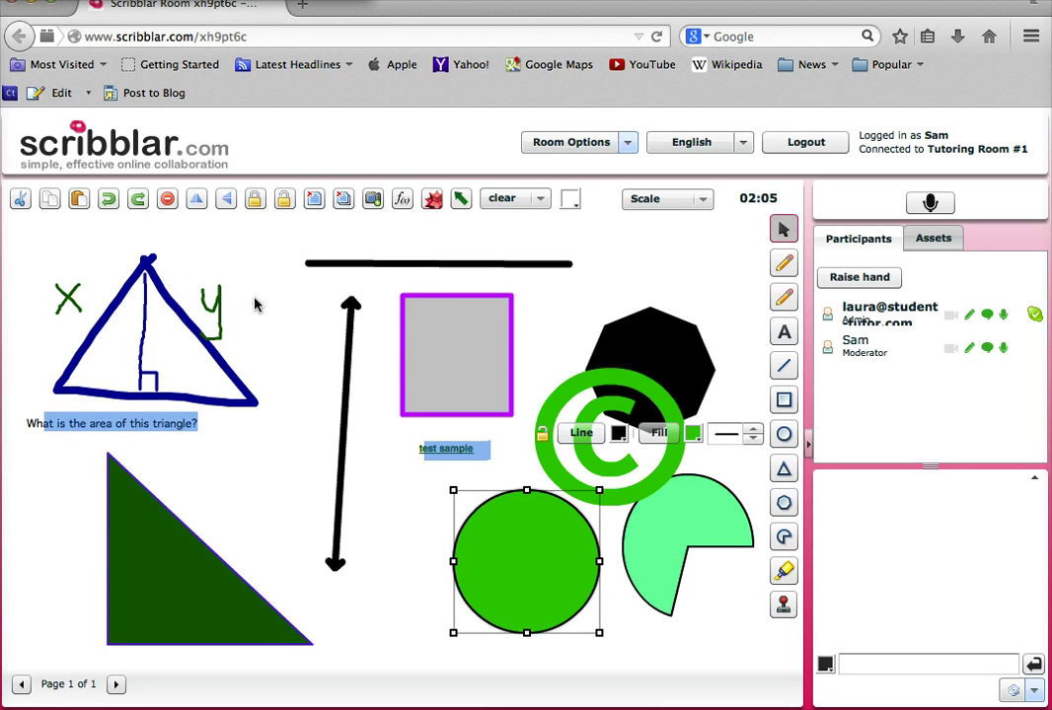
{"action": "left_click", "coordinate": [20, 200]}
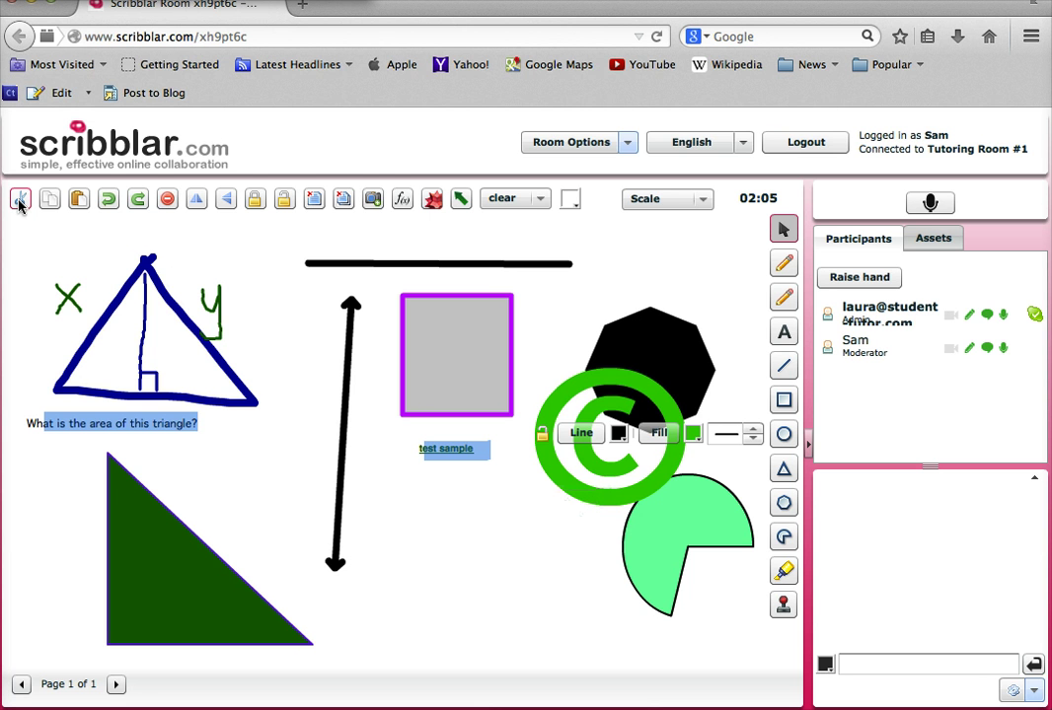
{"action": "left_click", "coordinate": [80, 200]}
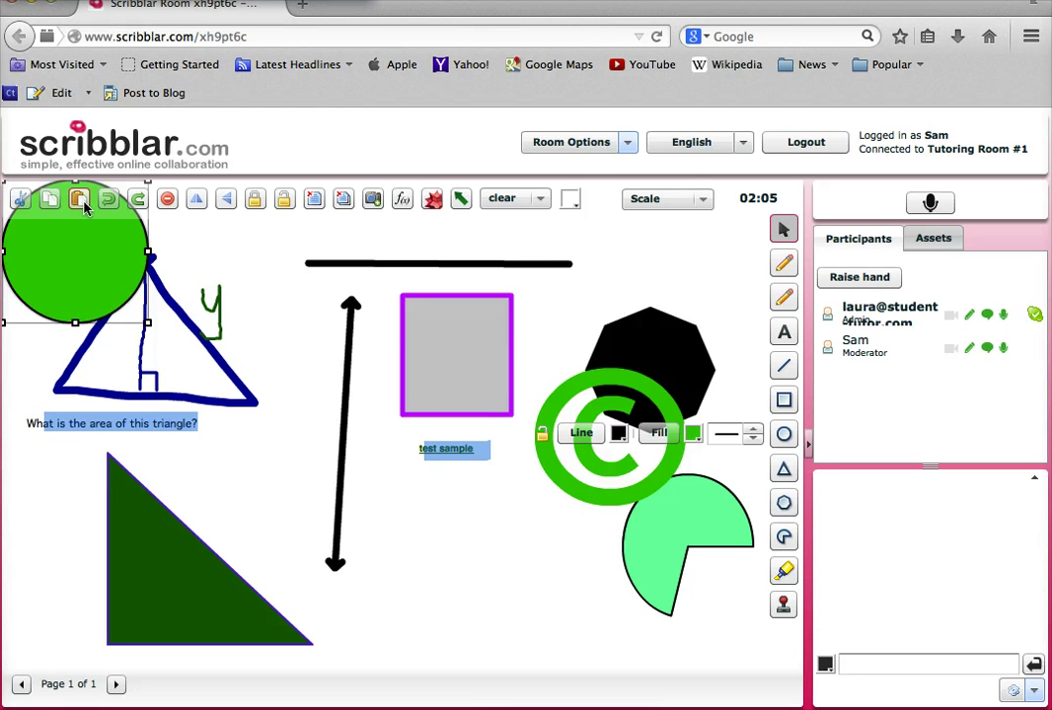
{"action": "left_click_drag", "start_coordinate": [76, 252], "coordinate": [103, 326]}
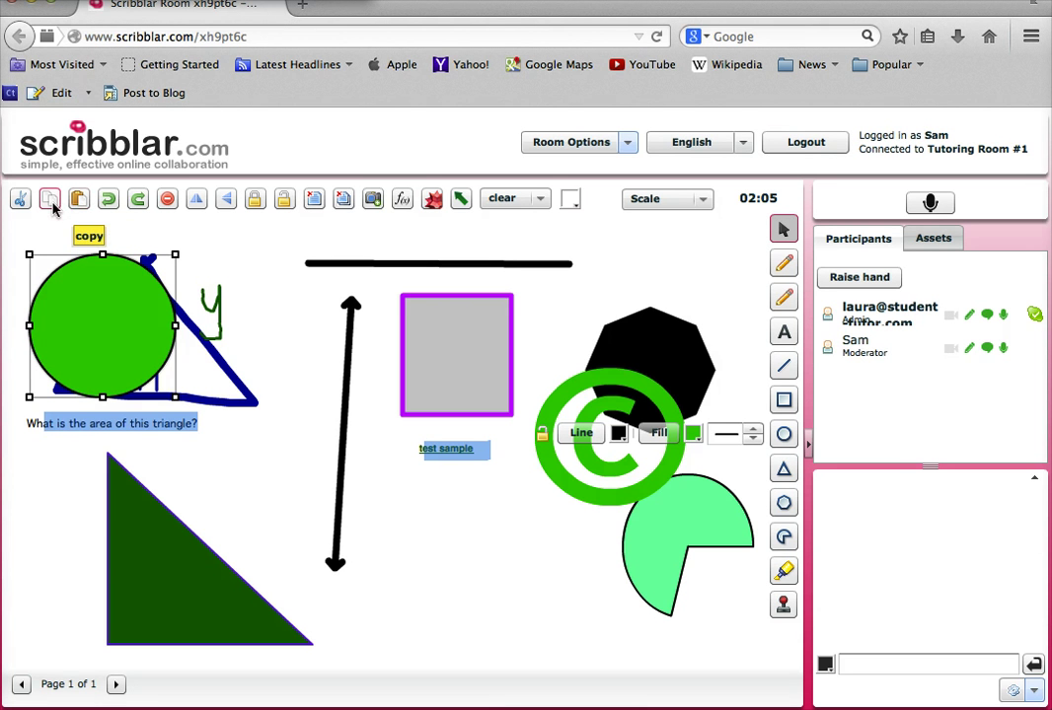
- Duplicate the circle, move both to the lower middle, then delete the duplicate
{"action": "left_click", "coordinate": [51, 200]}
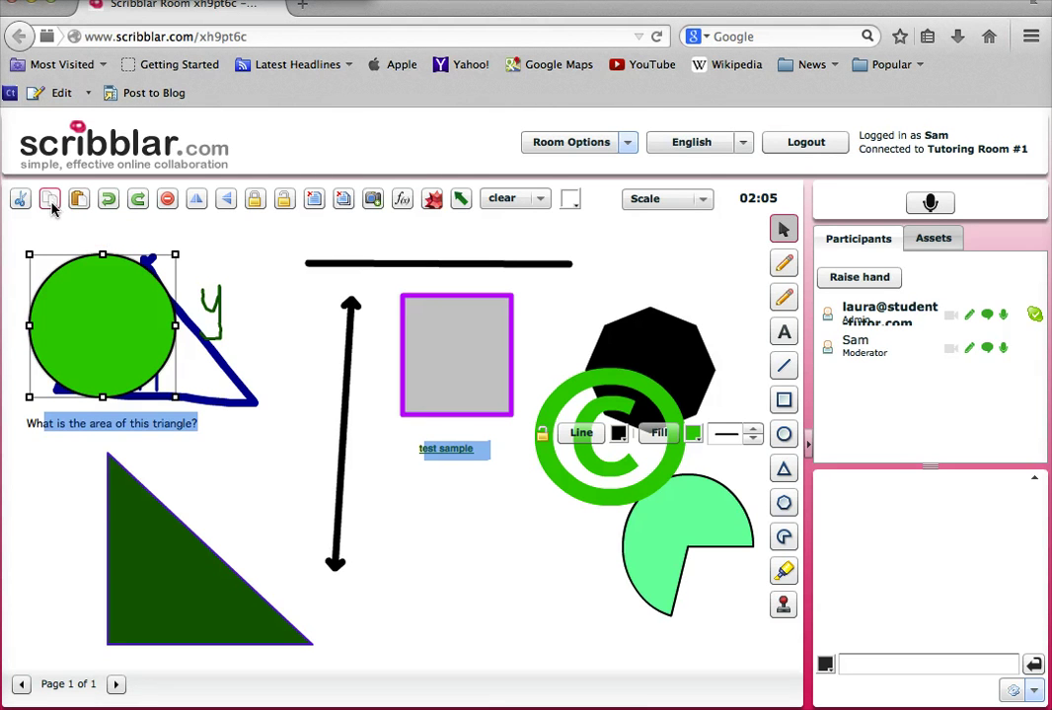
{"action": "left_click", "coordinate": [79, 200]}
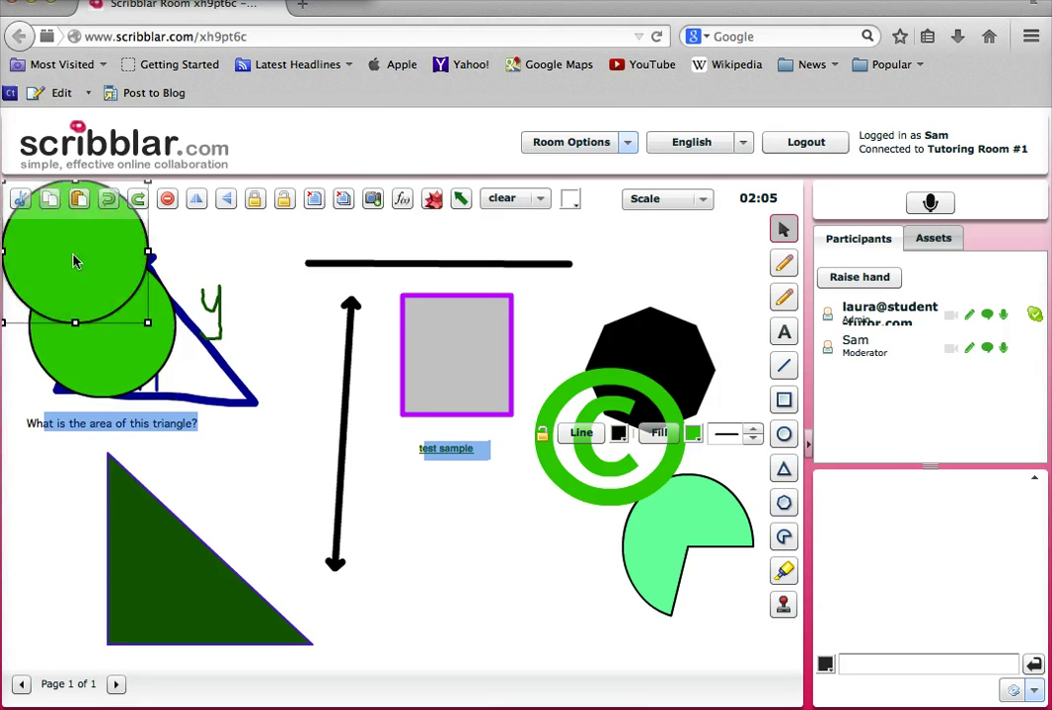
{"action": "left_click_drag", "start_coordinate": [77, 261], "coordinate": [182, 344]}
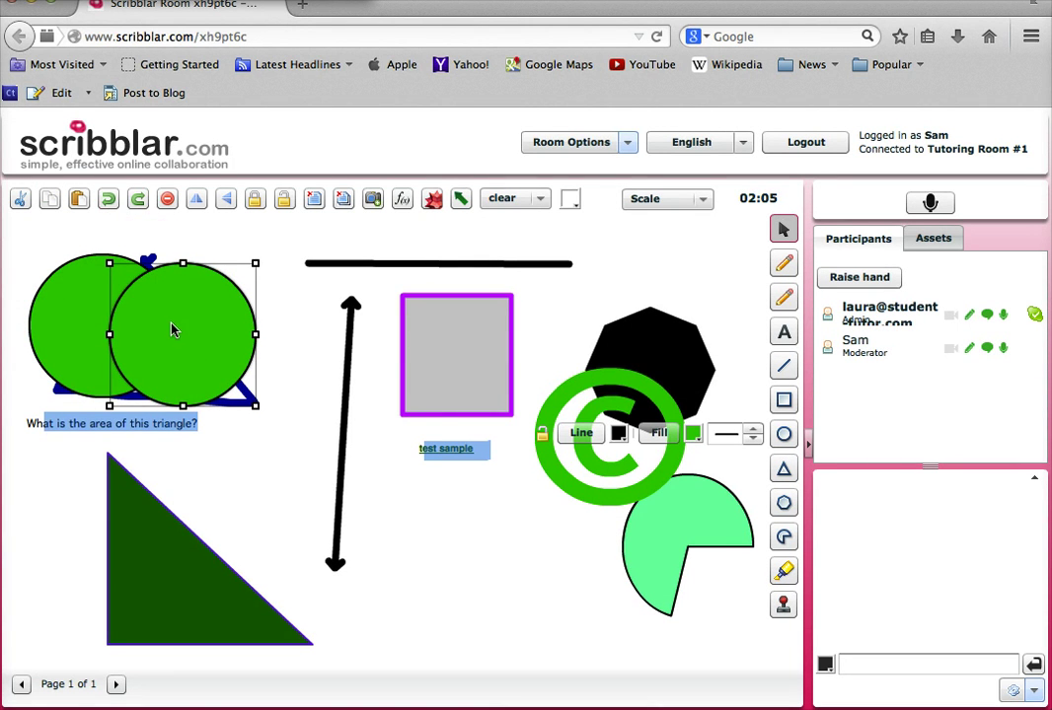
{"action": "left_click", "coordinate": [108, 199]}
{"action": "left_click", "coordinate": [110, 202]}
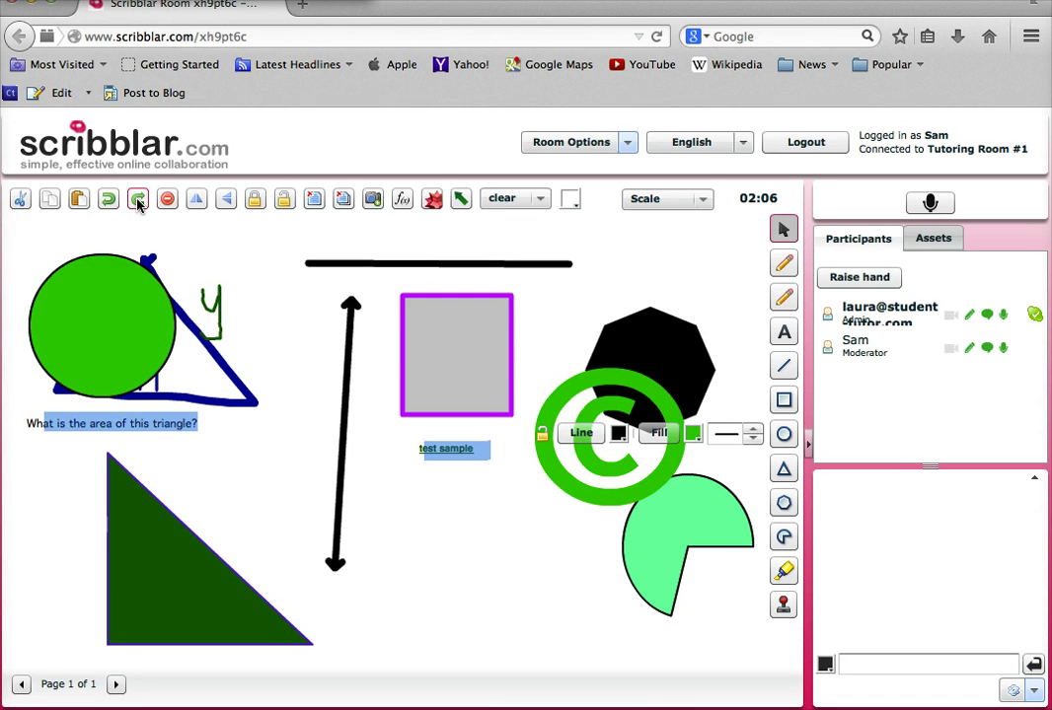
{"action": "left_click", "coordinate": [138, 201]}
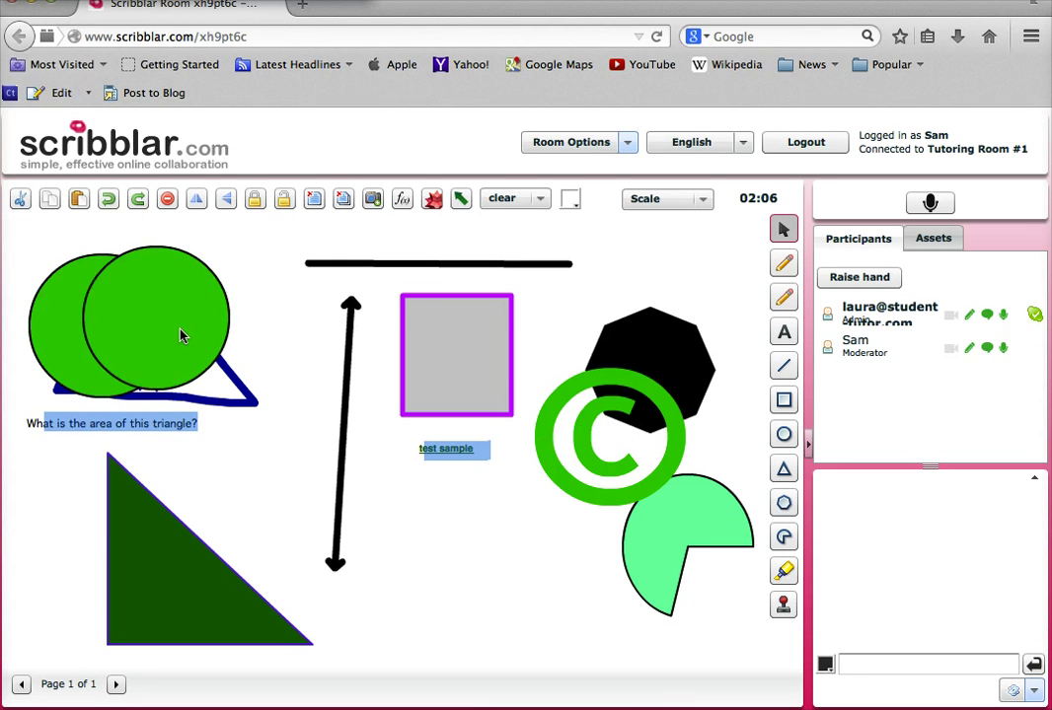
{"action": "left_click_drag", "start_coordinate": [180, 336], "coordinate": [410, 587]}
{"action": "left_click_drag", "start_coordinate": [123, 364], "coordinate": [501, 592]}
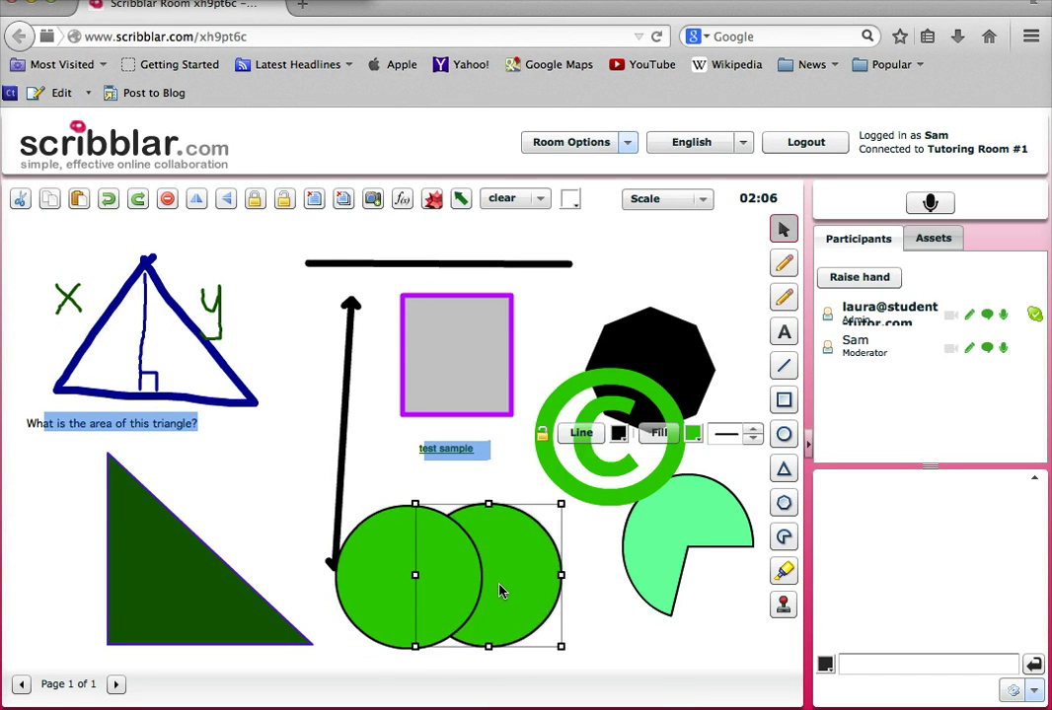
{"action": "left_click", "coordinate": [168, 206]}
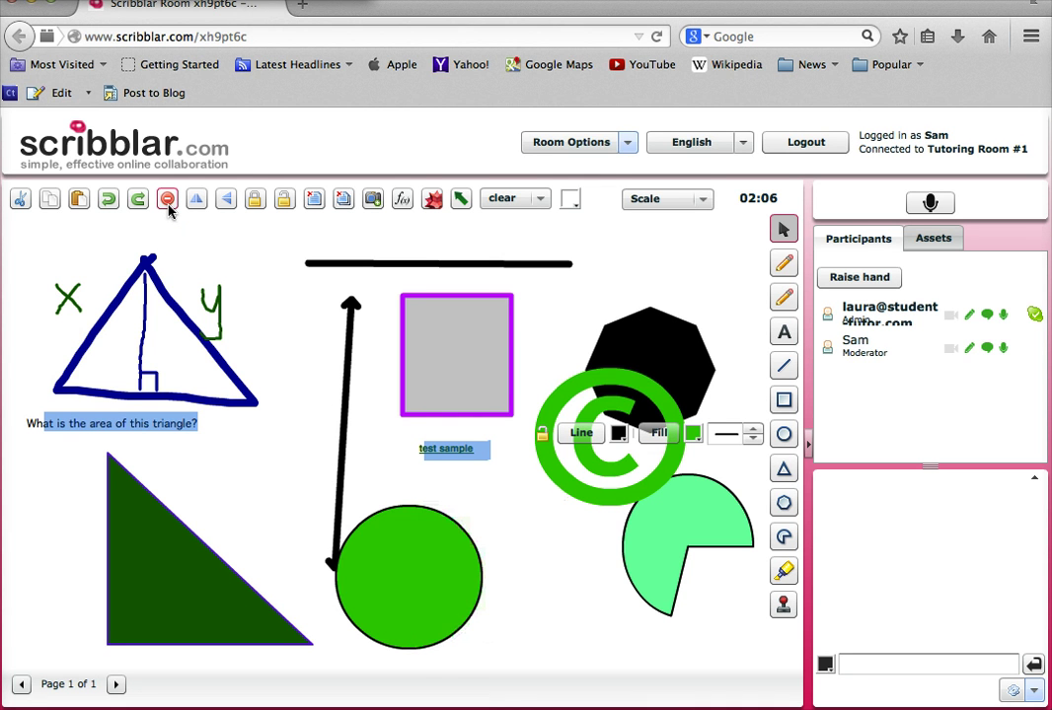
- Move the pac-man shape left beside the circle and flip it horizontally
{"action": "left_click_drag", "start_coordinate": [681, 516], "coordinate": [607, 556]}
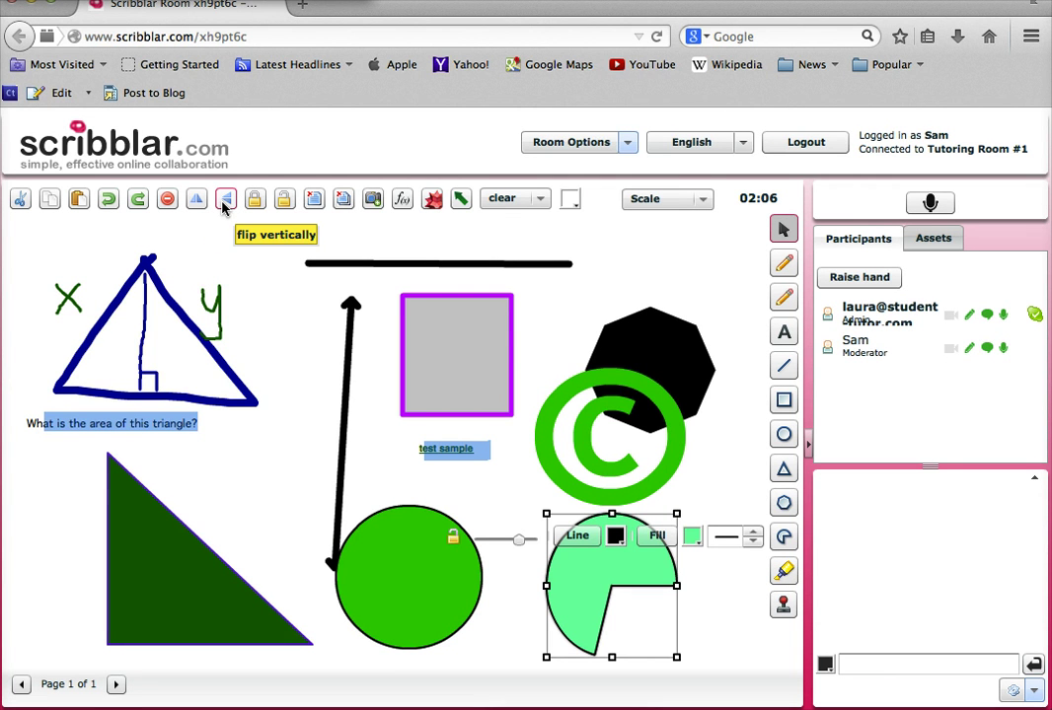
{"action": "left_click", "coordinate": [515, 597]}
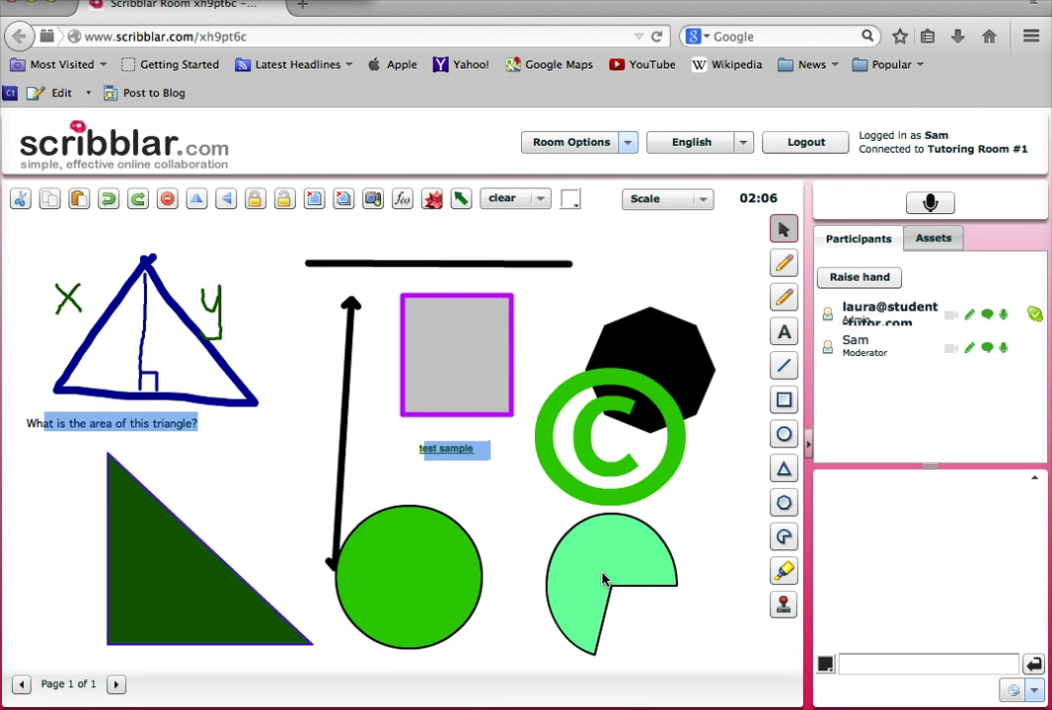
{"action": "left_click", "coordinate": [607, 581]}
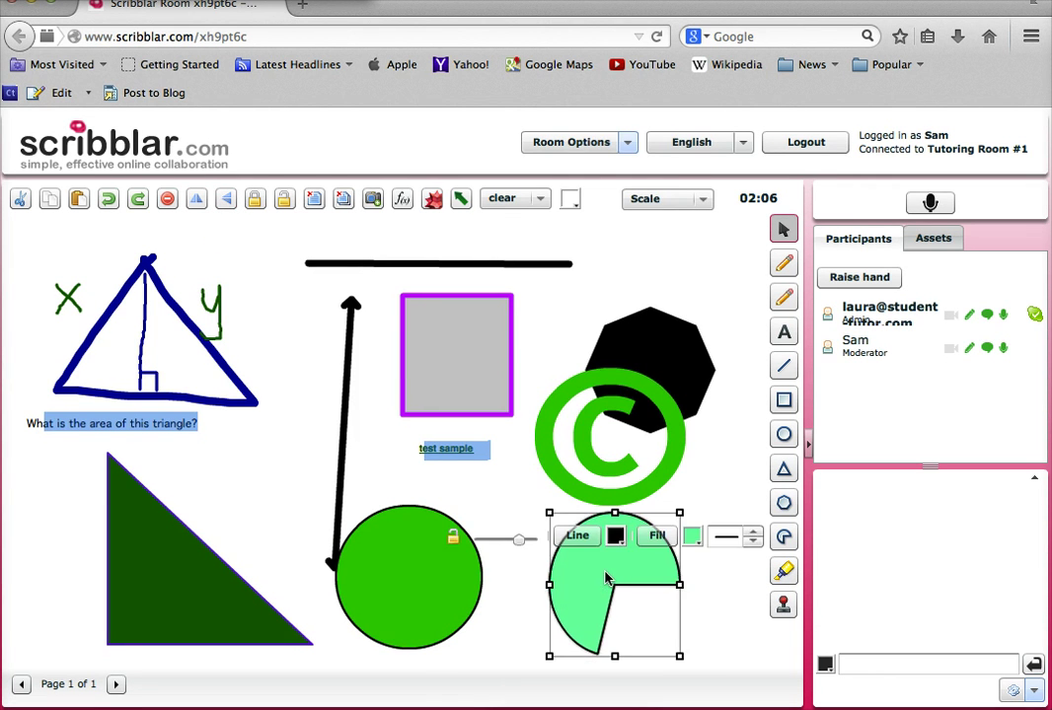
{"action": "left_click", "coordinate": [197, 205]}
{"action": "left_click", "coordinate": [196, 204]}
{"action": "left_click", "coordinate": [197, 204]}
{"action": "left_click", "coordinate": [196, 204]}
{"action": "left_click", "coordinate": [196, 204]}
{"action": "left_click", "coordinate": [197, 205]}
- Flip the pac-man shape vertically so its cut-out wedge sits at the lower left
{"action": "left_click", "coordinate": [226, 202]}
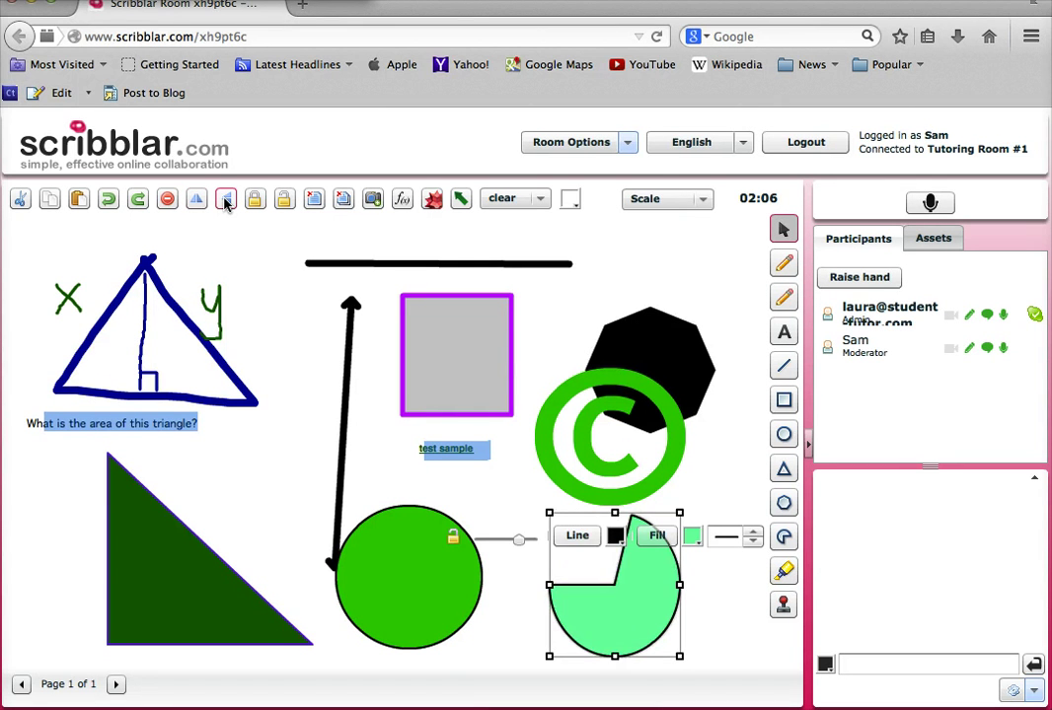
{"action": "left_click", "coordinate": [226, 202]}
{"action": "left_click", "coordinate": [226, 201]}
{"action": "left_click", "coordinate": [226, 202]}
{"action": "left_click", "coordinate": [226, 202]}
{"action": "left_click", "coordinate": [226, 201]}
{"action": "left_click", "coordinate": [253, 229]}
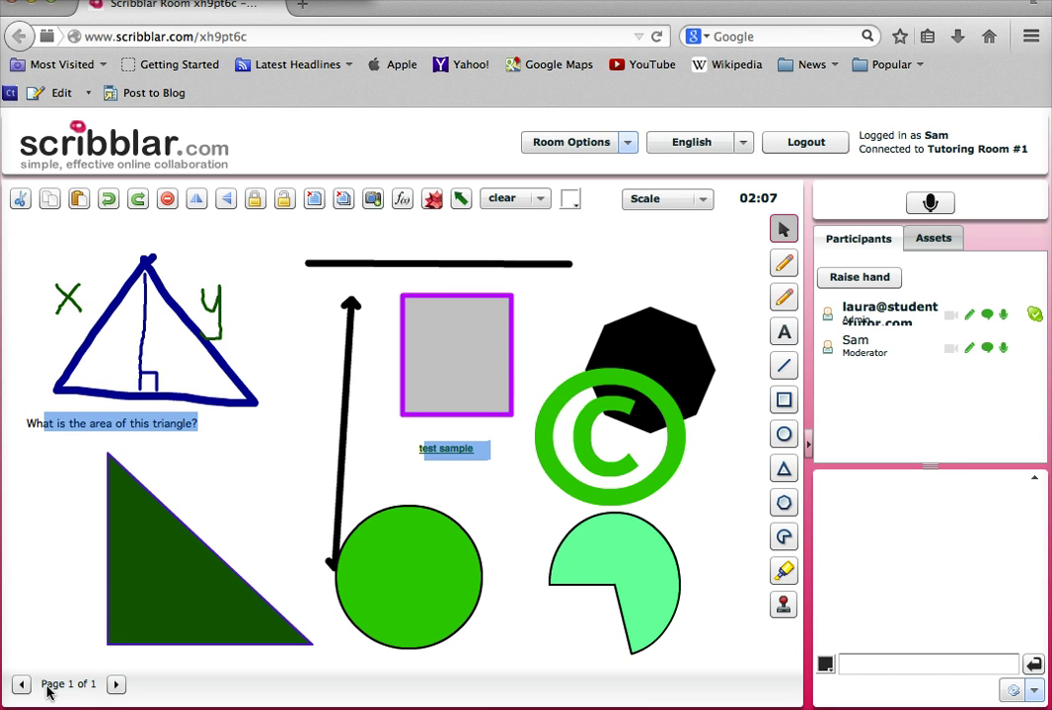
- Add blank page 2, return to page 1 without clearing it, and snapshot it as a PNG
{"action": "left_click", "coordinate": [116, 686]}
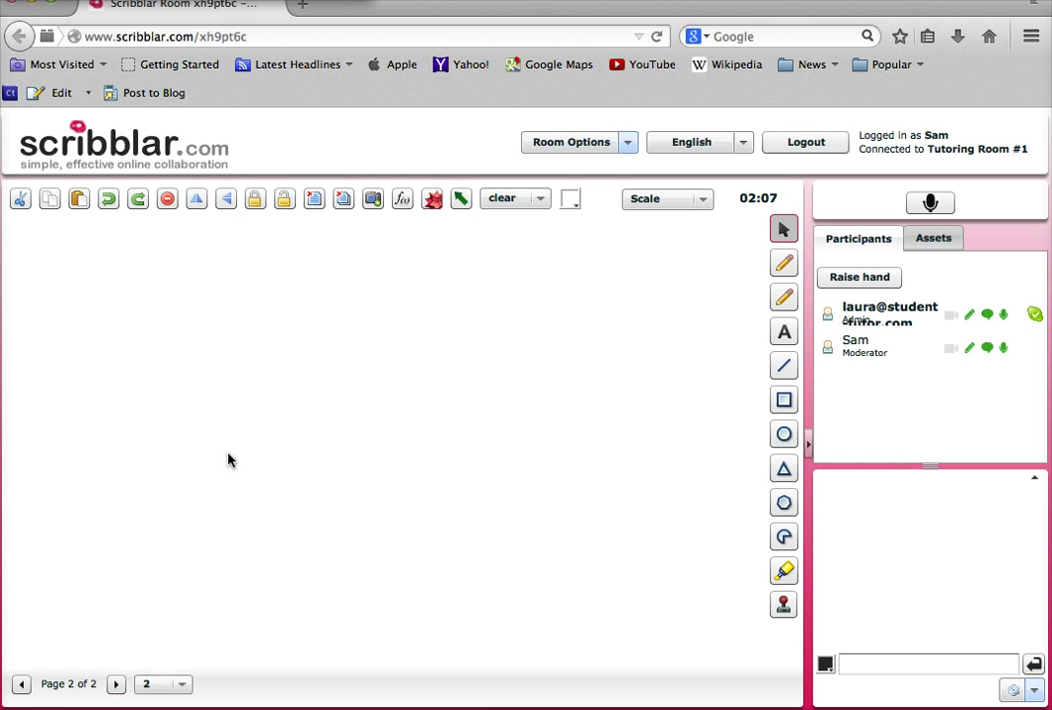
{"action": "left_click", "coordinate": [22, 685]}
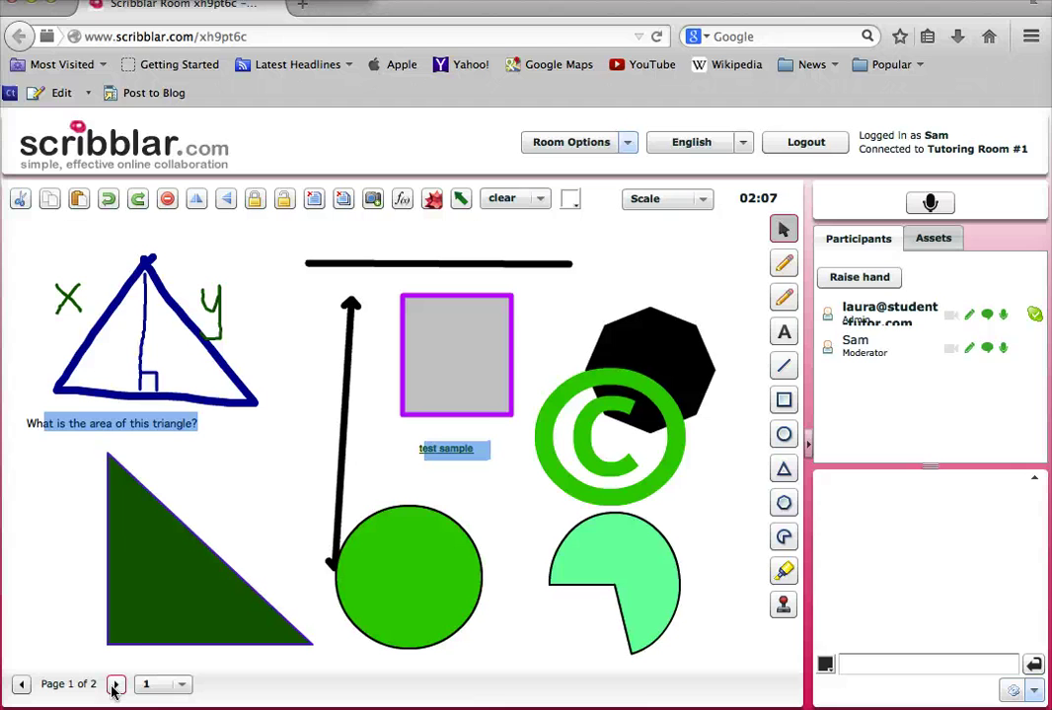
{"action": "left_click", "coordinate": [313, 201]}
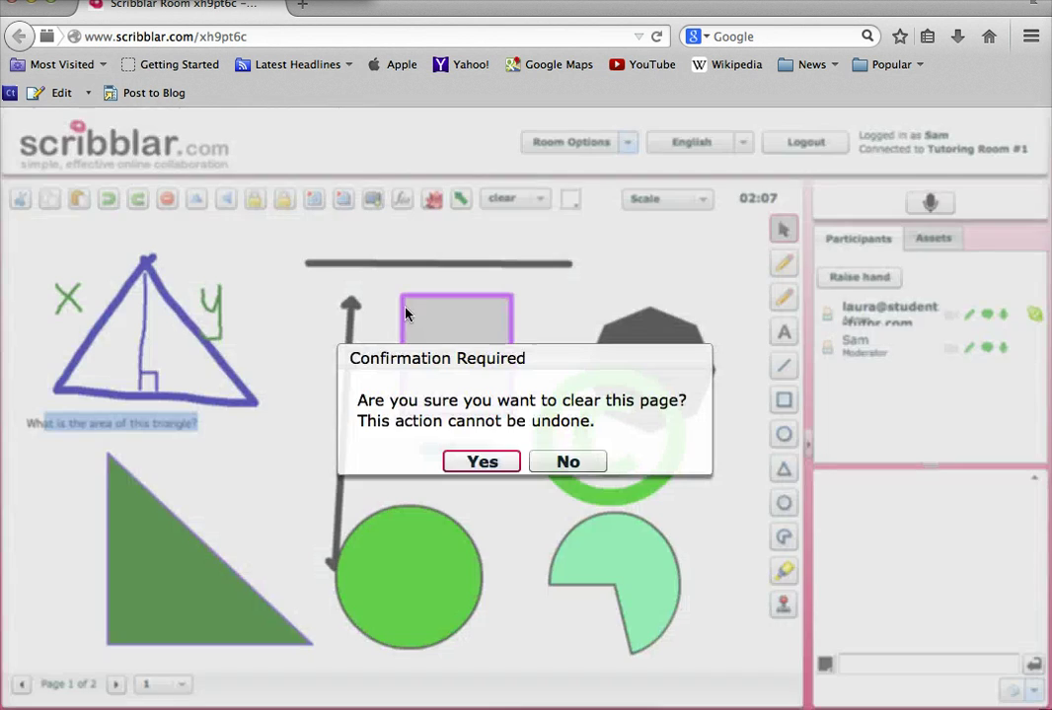
{"action": "left_click", "coordinate": [560, 472]}
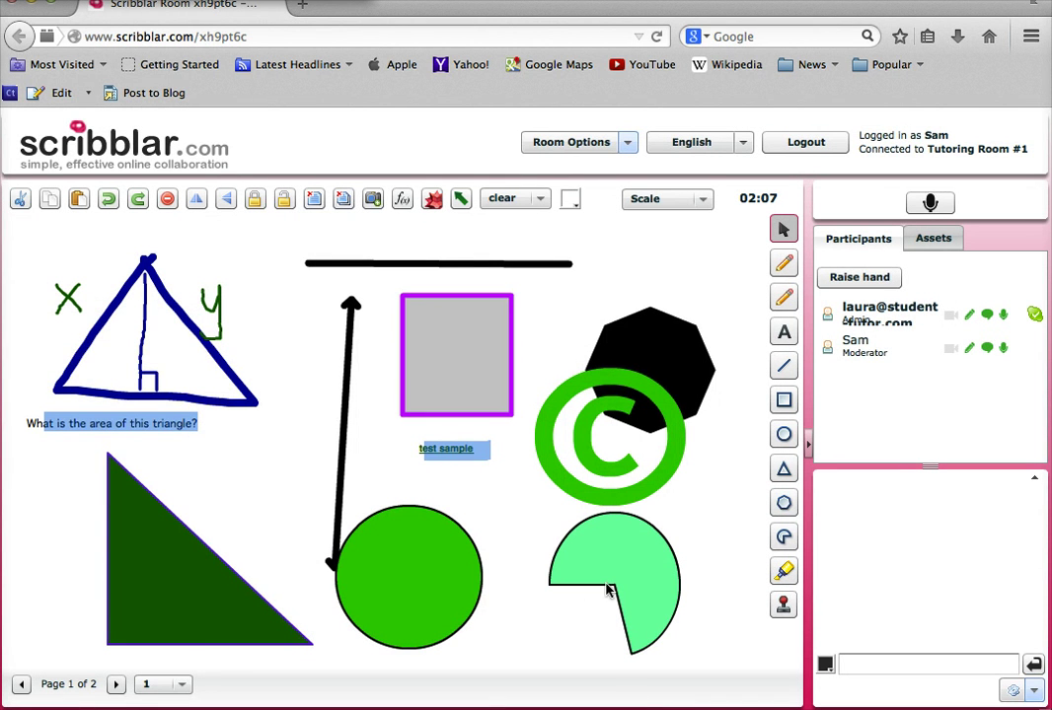
{"action": "left_click", "coordinate": [374, 202]}
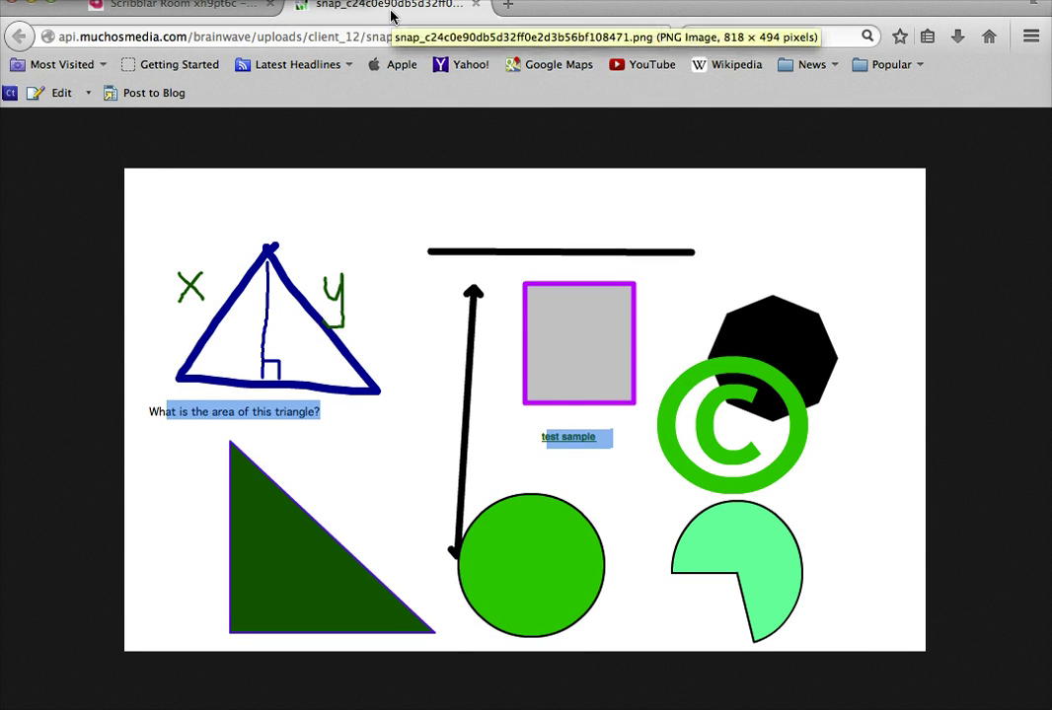
- Dismiss the snapshot image's Save Image As menu and go back to the Scribblar Room tab
{"action": "right_click", "coordinate": [338, 331]}
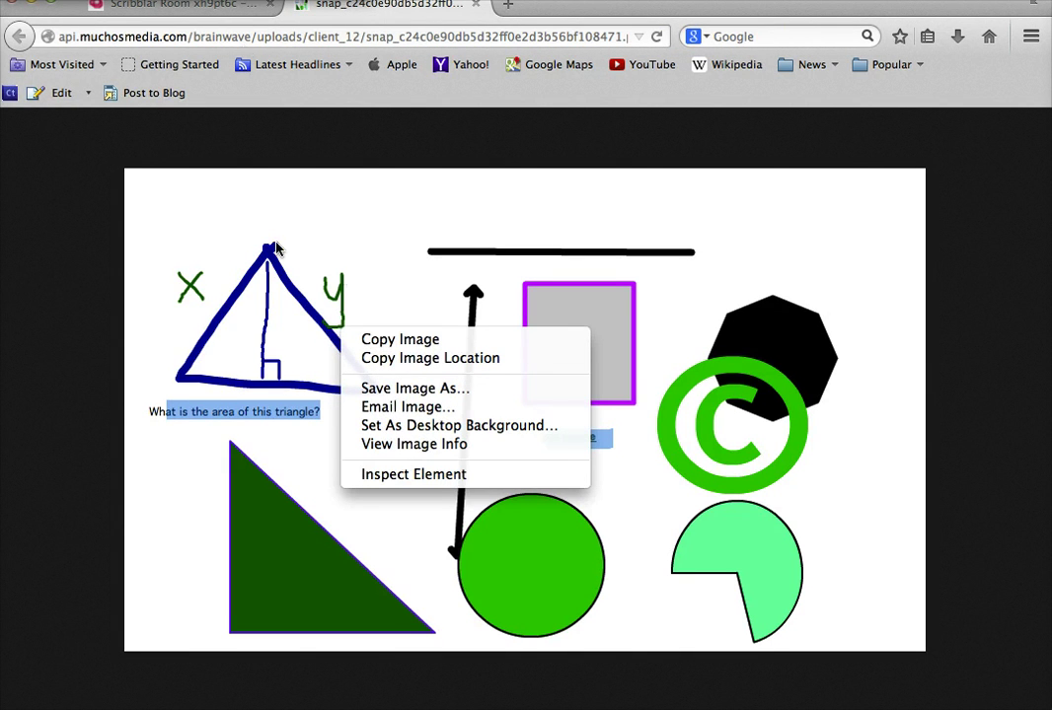
{"action": "left_click", "coordinate": [404, 266]}
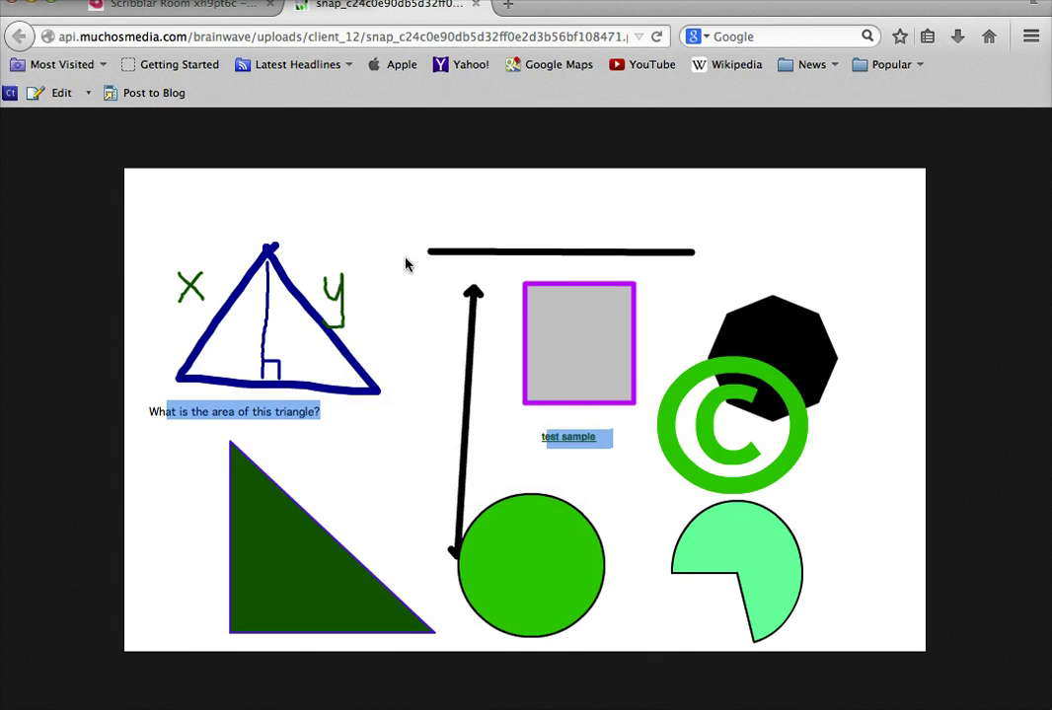
{"action": "left_click", "coordinate": [212, 12]}
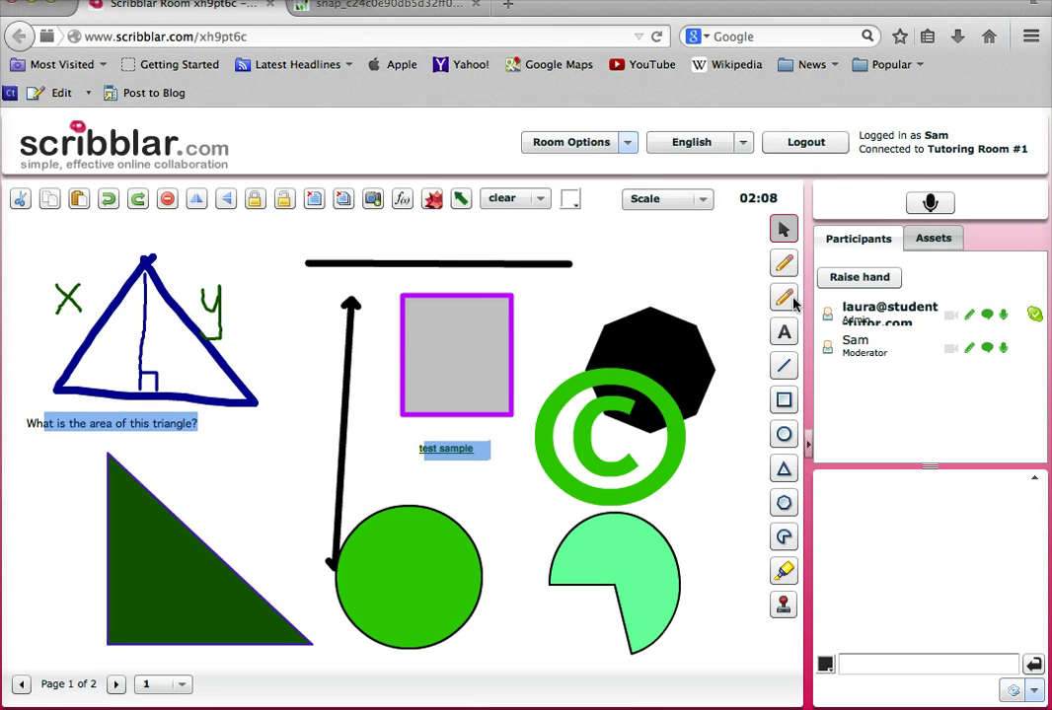
{"action": "left_click", "coordinate": [921, 241]}
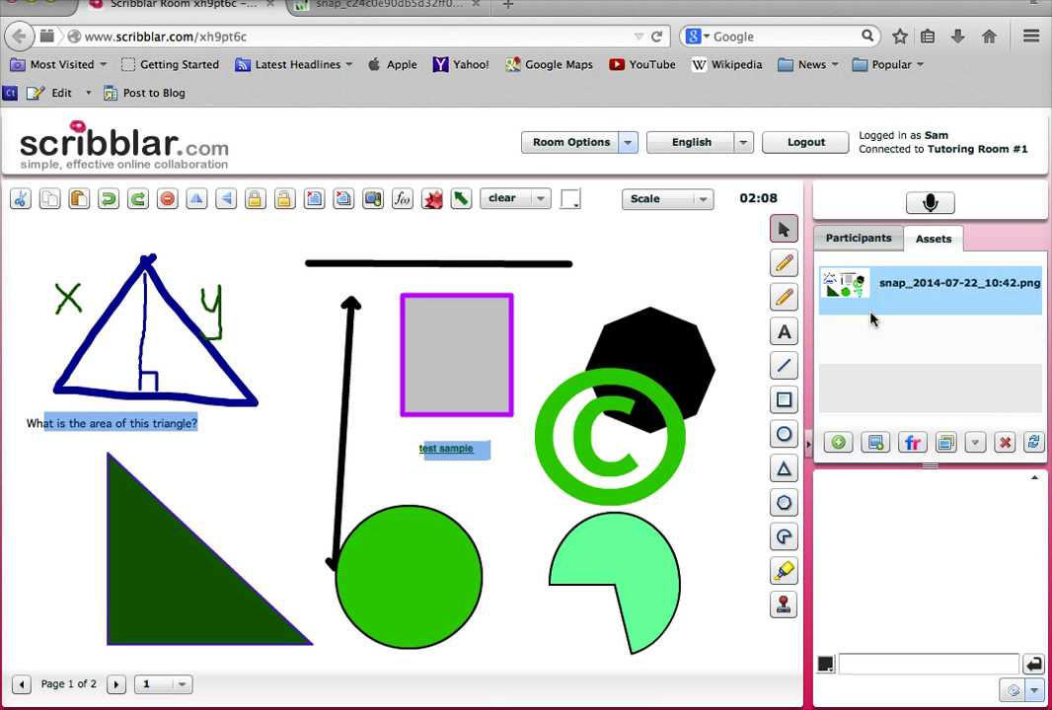
{"action": "left_click", "coordinate": [910, 286]}
{"action": "left_click", "coordinate": [857, 242]}
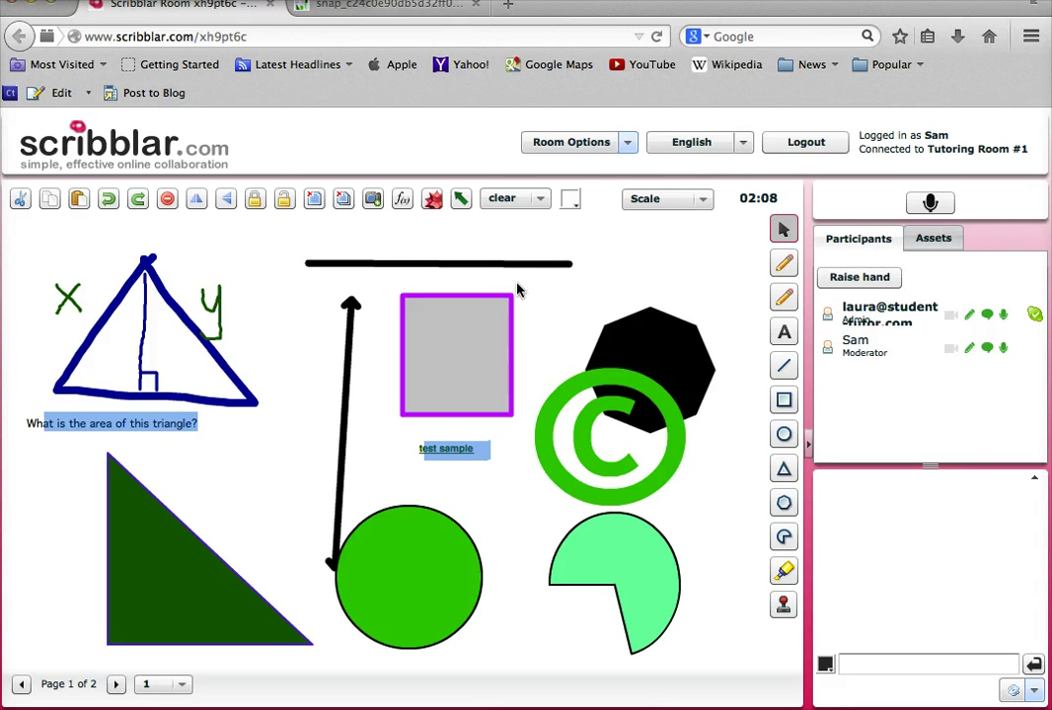
- Add the LaTeX formula M₁ = (x₁ + … + xₙ)/n and place it top centre above the grey square
{"action": "left_click", "coordinate": [403, 202]}
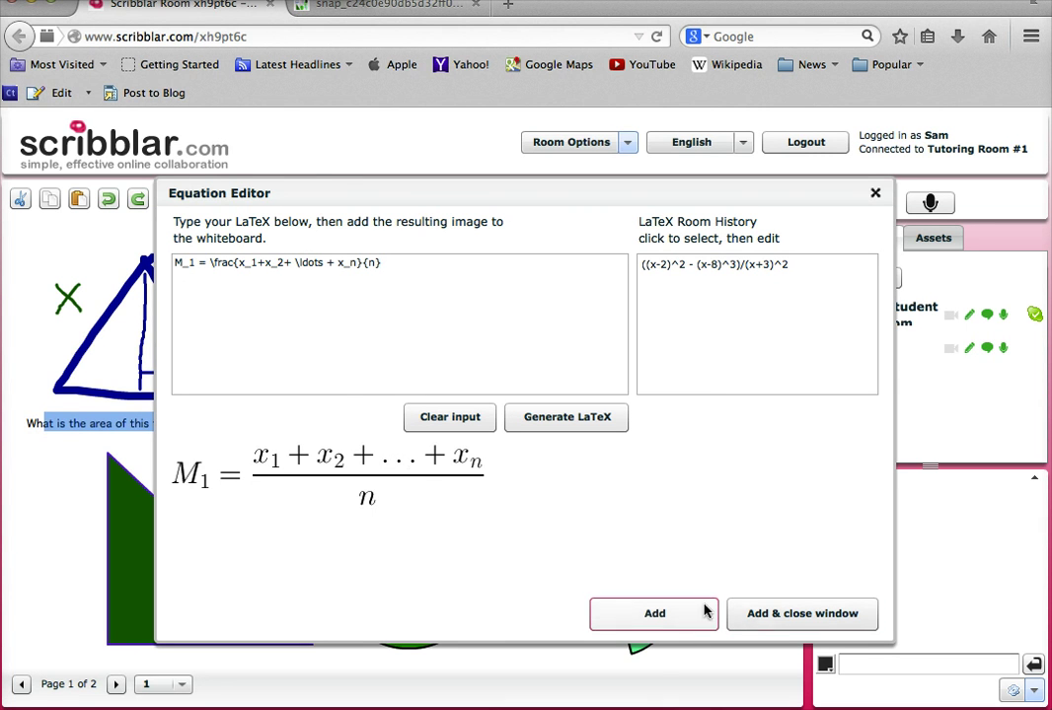
{"action": "left_click", "coordinate": [757, 616]}
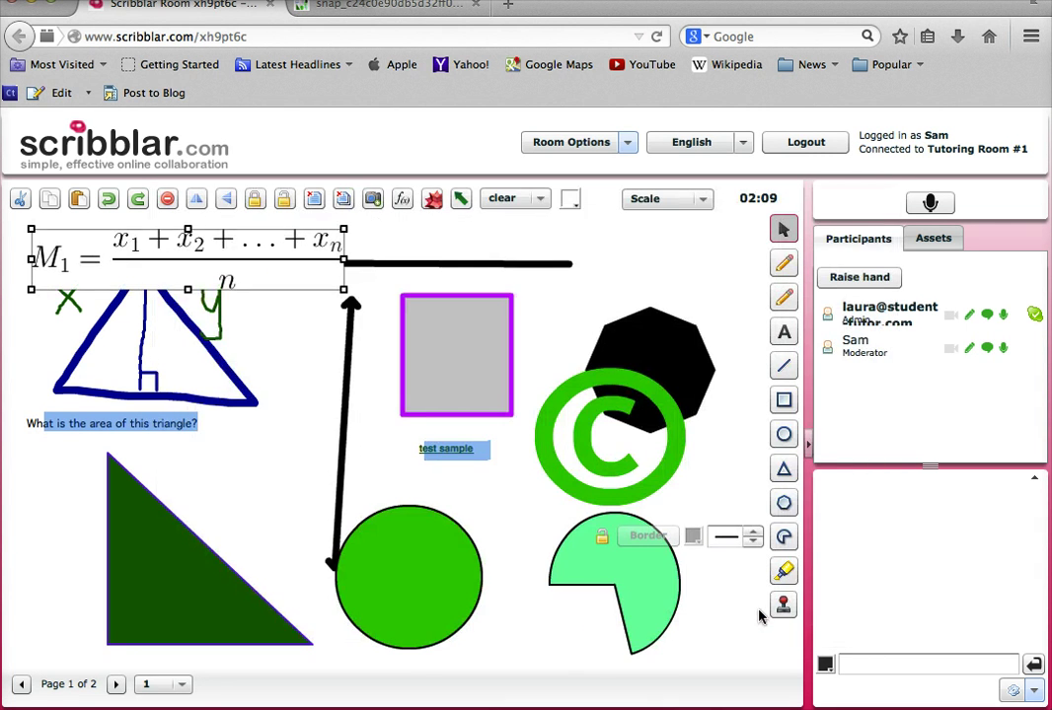
{"action": "left_click", "coordinate": [308, 352]}
{"action": "left_click_drag", "start_coordinate": [185, 258], "coordinate": [398, 264]}
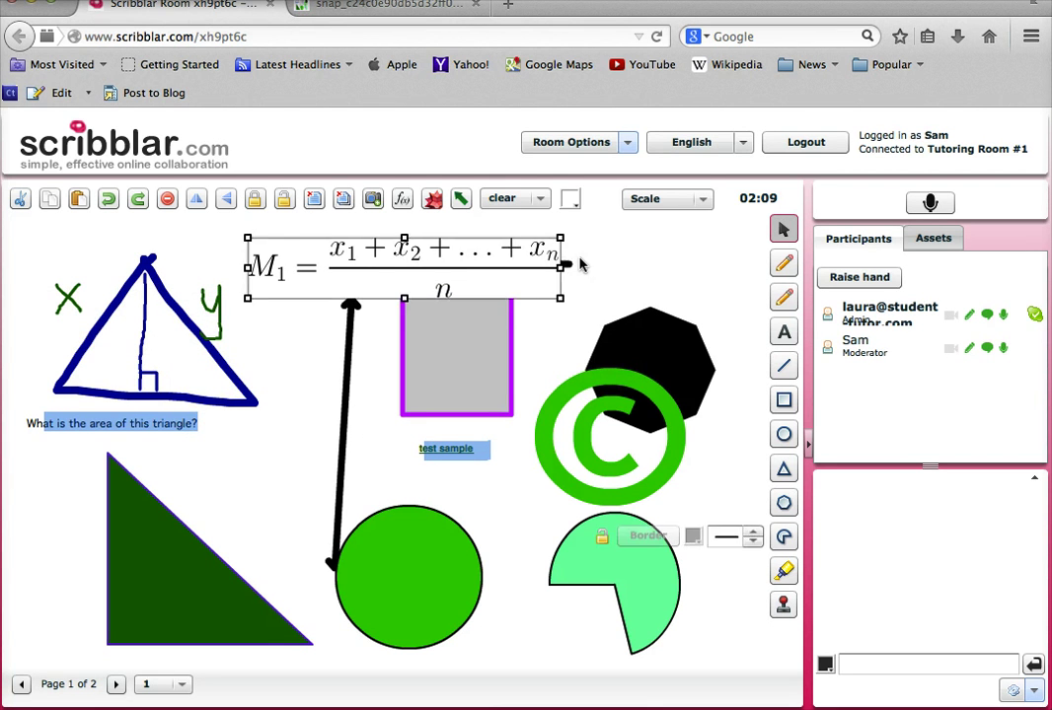
- On page 2, query Wolfram Alpha for 'newtons laws' and drag the result page onto the canvas
{"action": "left_click", "coordinate": [116, 685]}
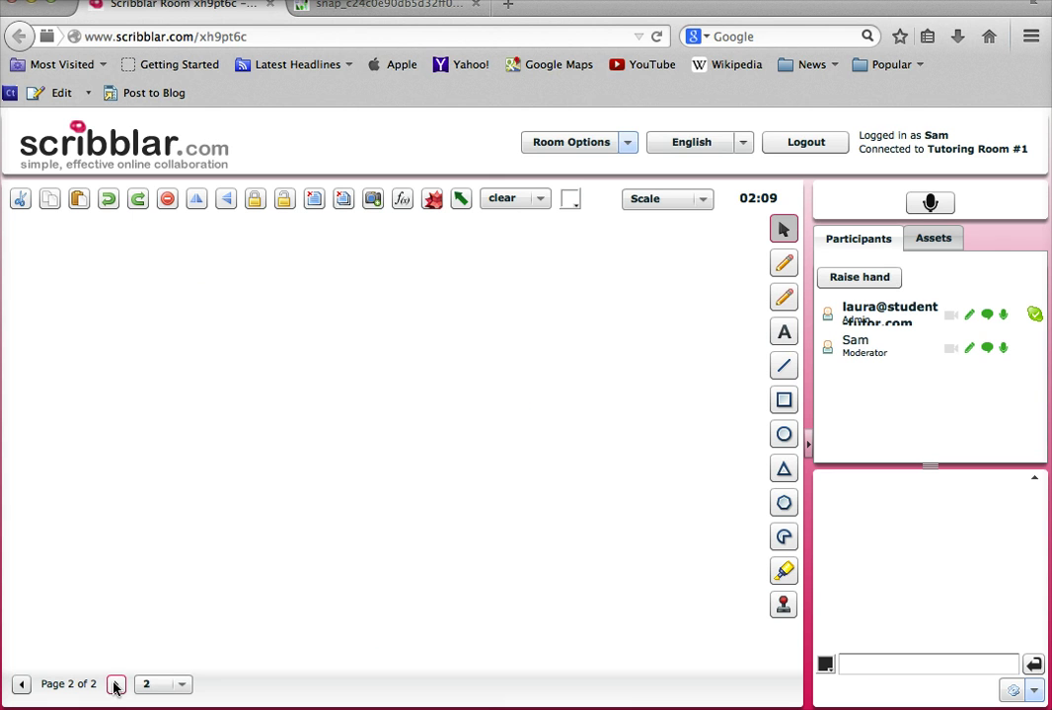
{"action": "left_click", "coordinate": [432, 200]}
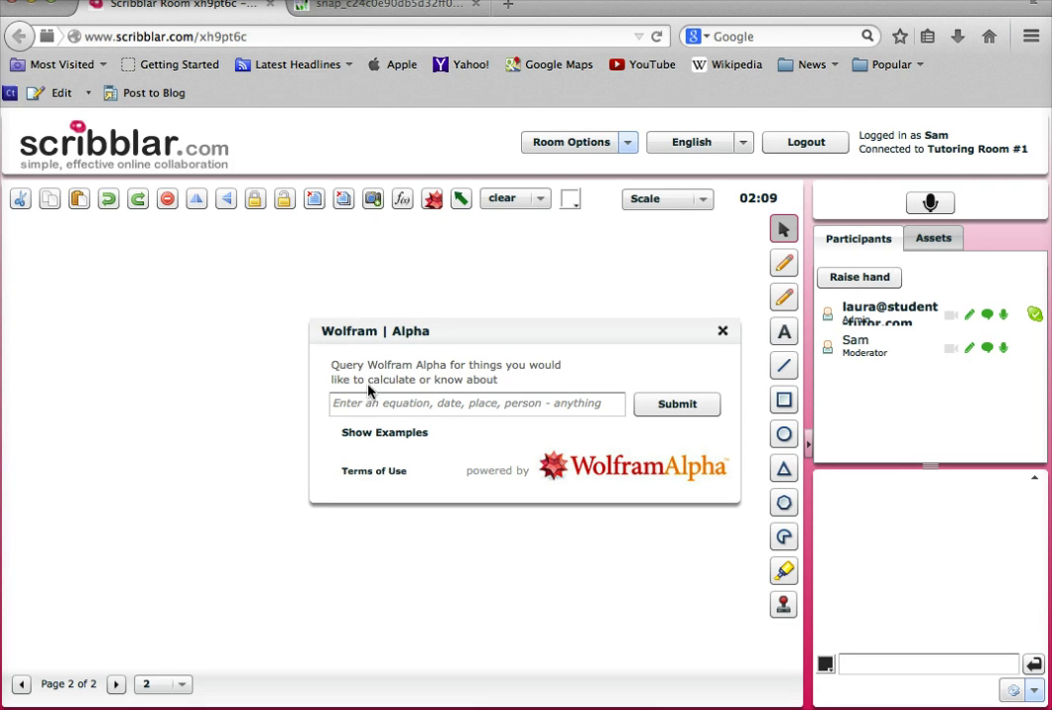
{"action": "left_click", "coordinate": [435, 403]}
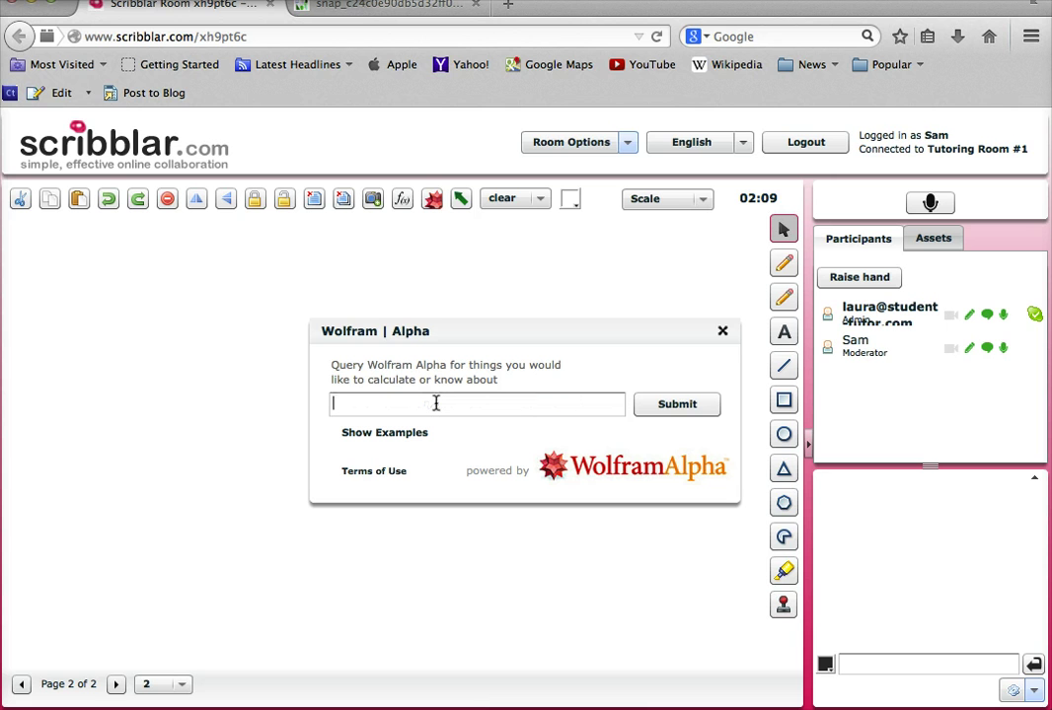
{"action": "type", "text": "newtons law"}
{"action": "type", "text": "s"}
{"action": "left_click", "coordinate": [672, 403]}
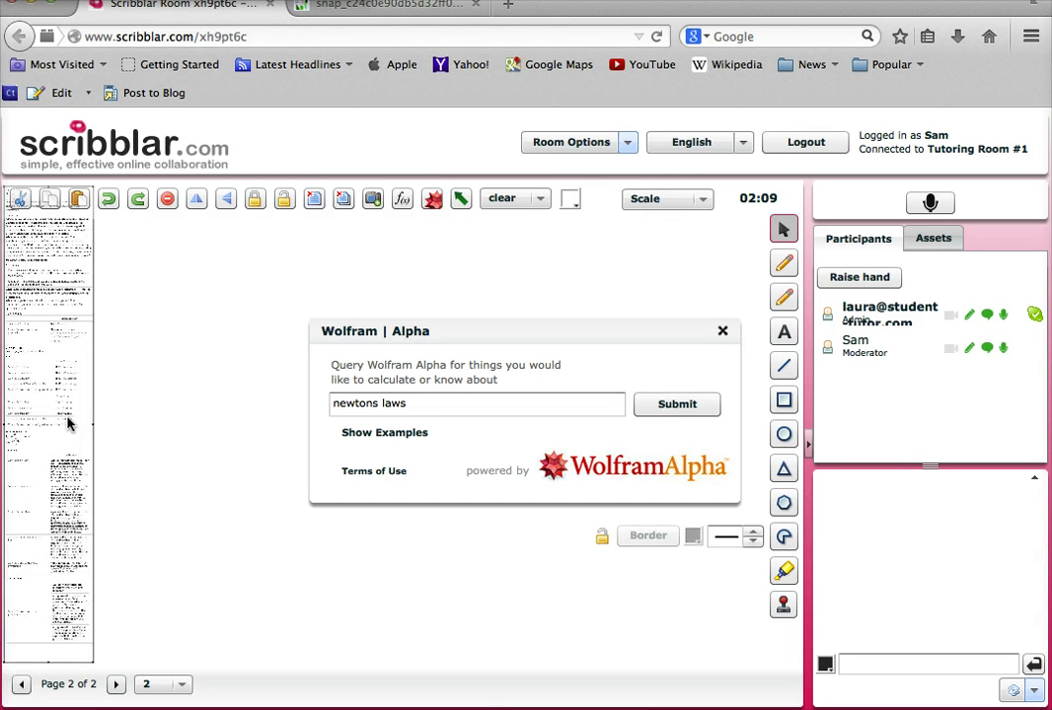
{"action": "left_click_drag", "start_coordinate": [70, 422], "coordinate": [170, 466]}
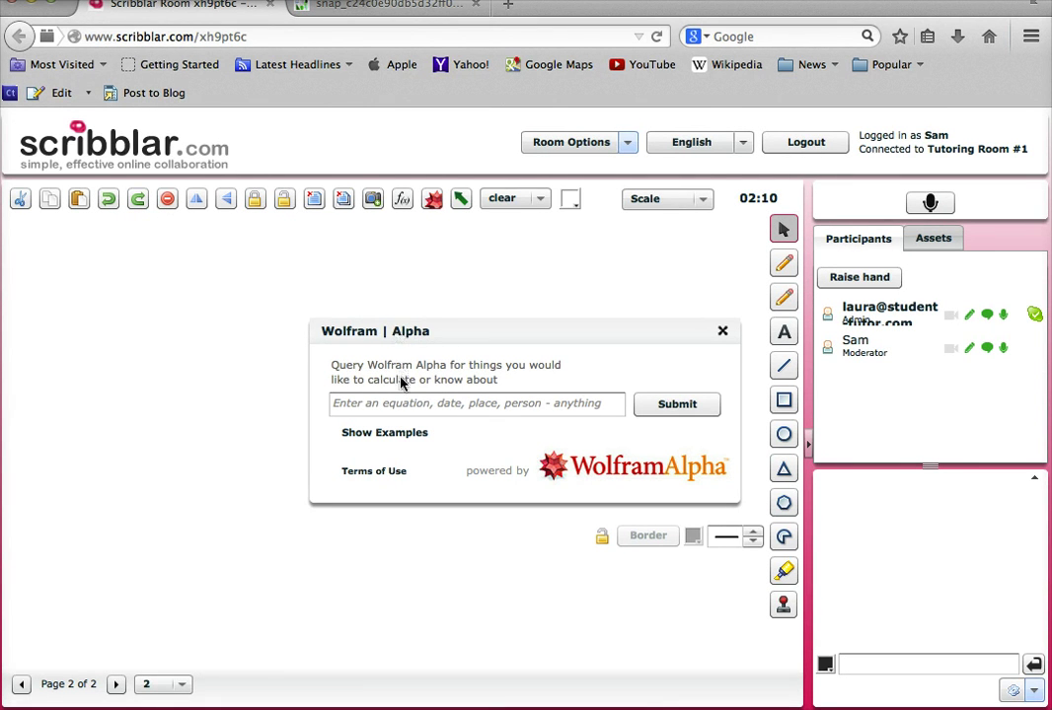
- Run the Physics examples for Ohm's law, gravitation and Newton's laws, then close Wolfram Alpha
{"action": "left_click", "coordinate": [391, 435]}
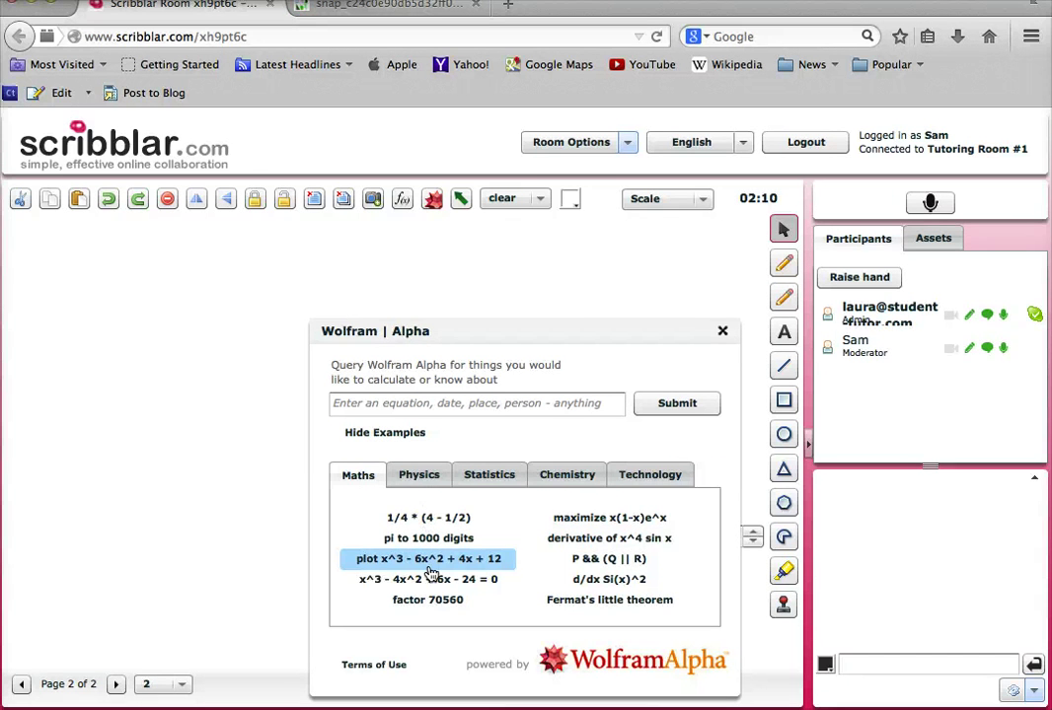
{"action": "left_click", "coordinate": [432, 477]}
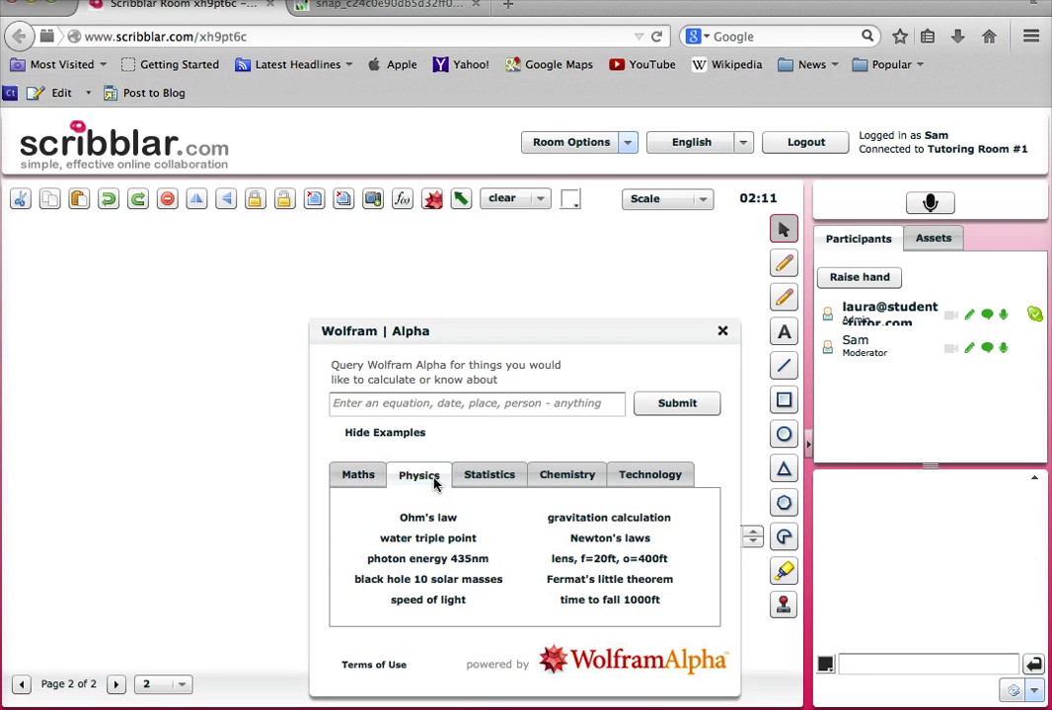
{"action": "left_click", "coordinate": [434, 520]}
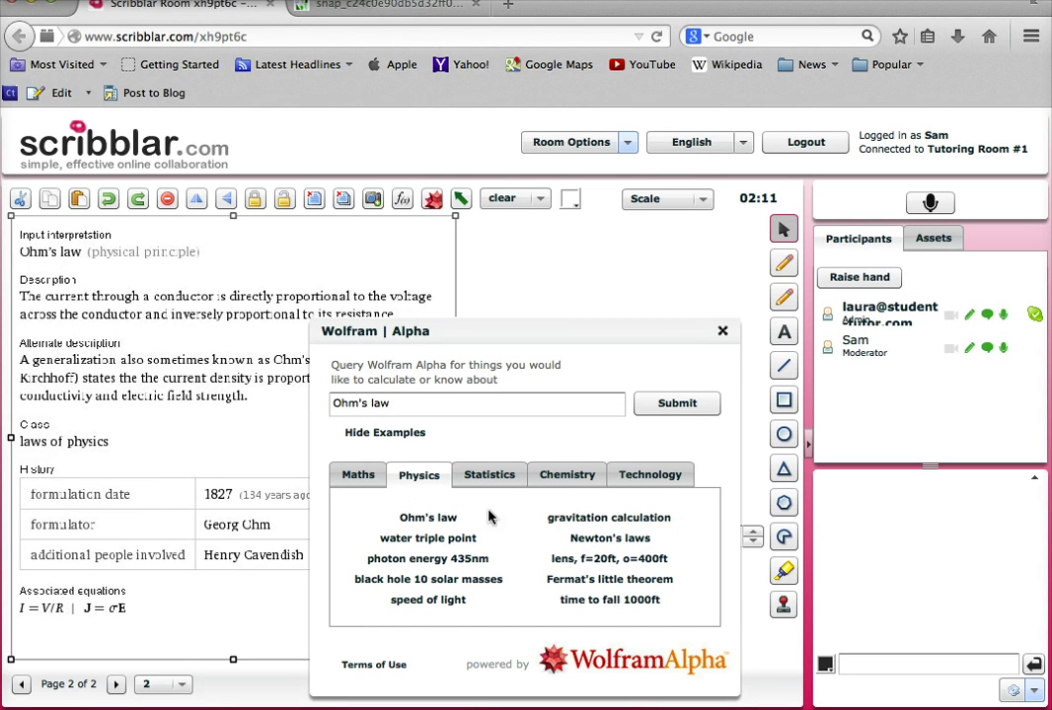
{"action": "left_click", "coordinate": [563, 520]}
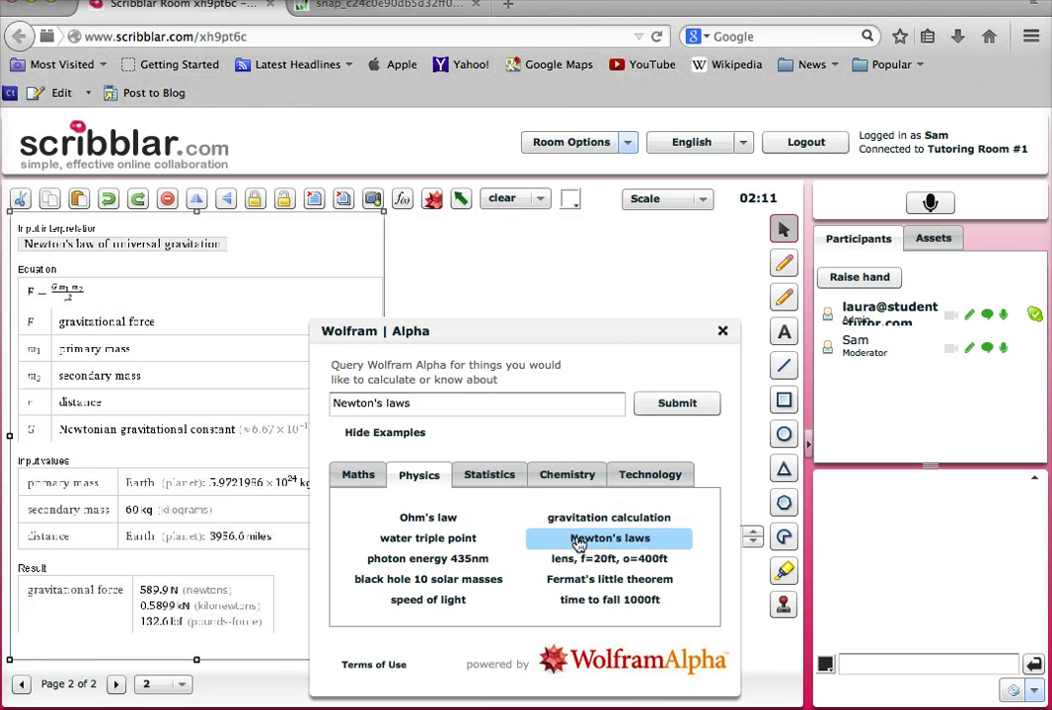
{"action": "left_click", "coordinate": [577, 541]}
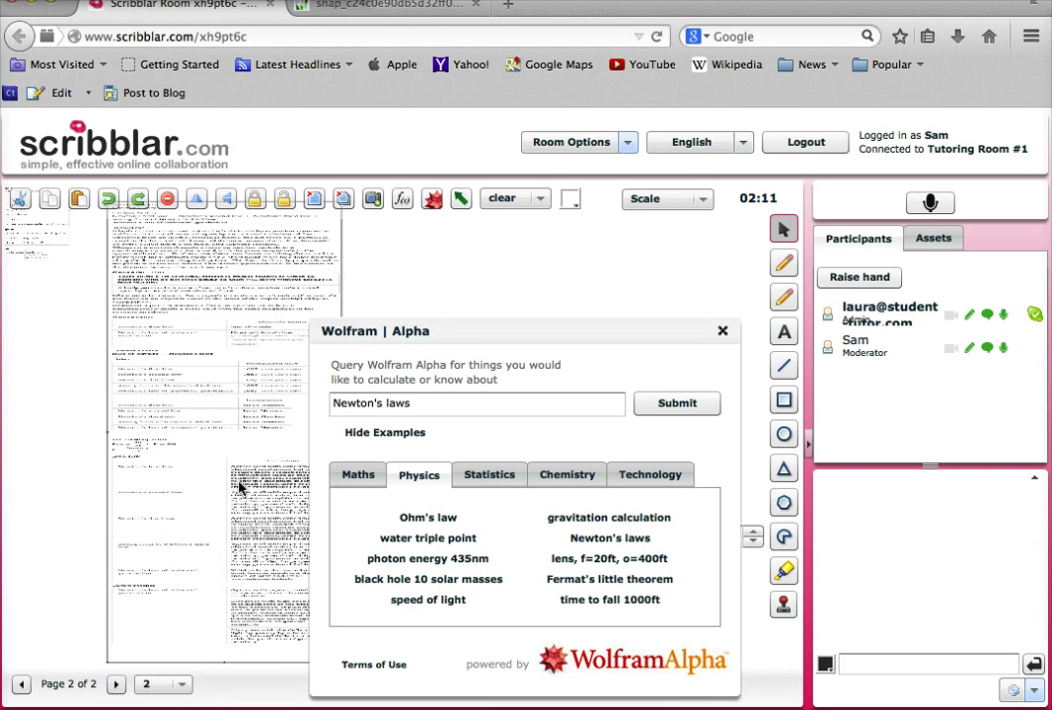
{"action": "left_click", "coordinate": [358, 475]}
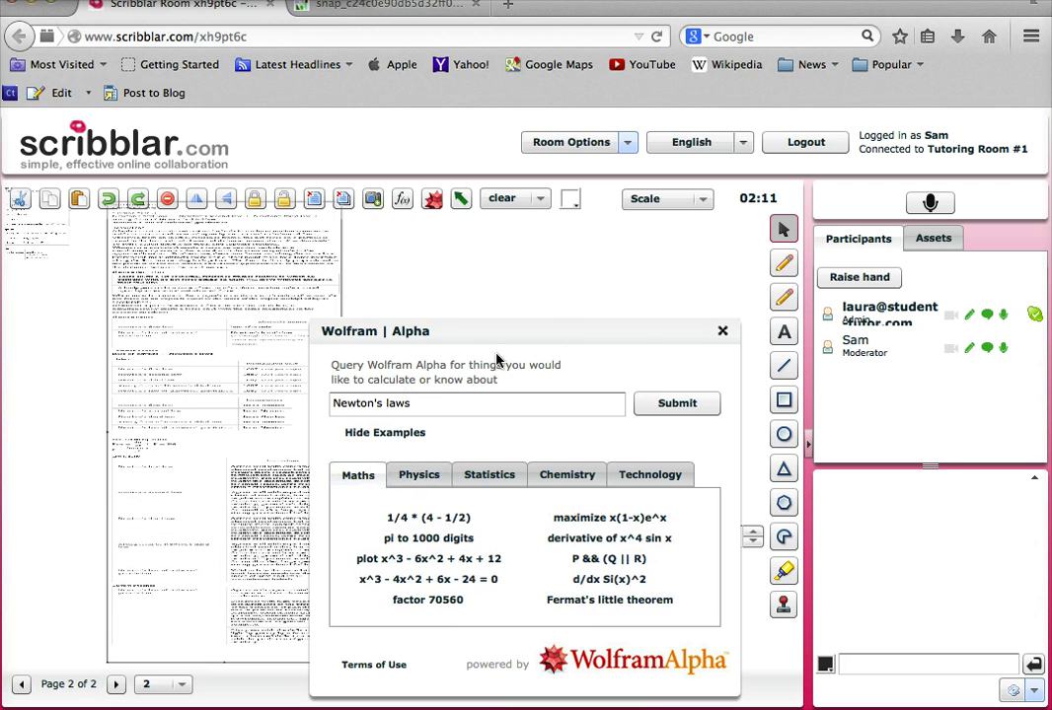
{"action": "left_click", "coordinate": [722, 331]}
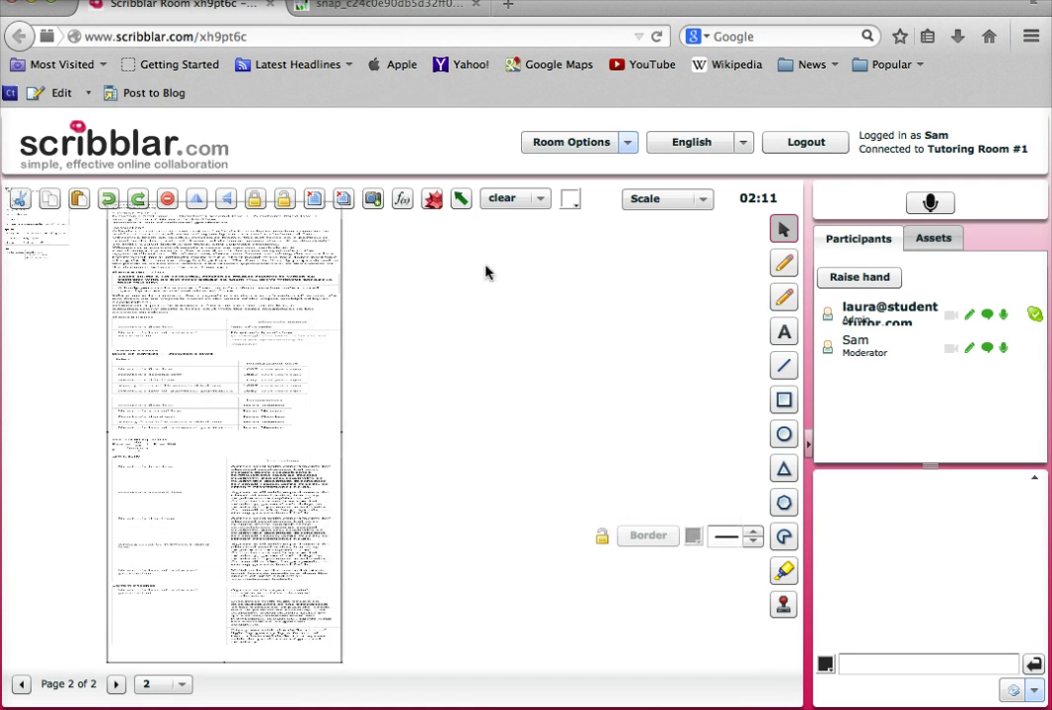
- Turn on the shared pointer and give the page a lined paper background
{"action": "left_click", "coordinate": [462, 200]}
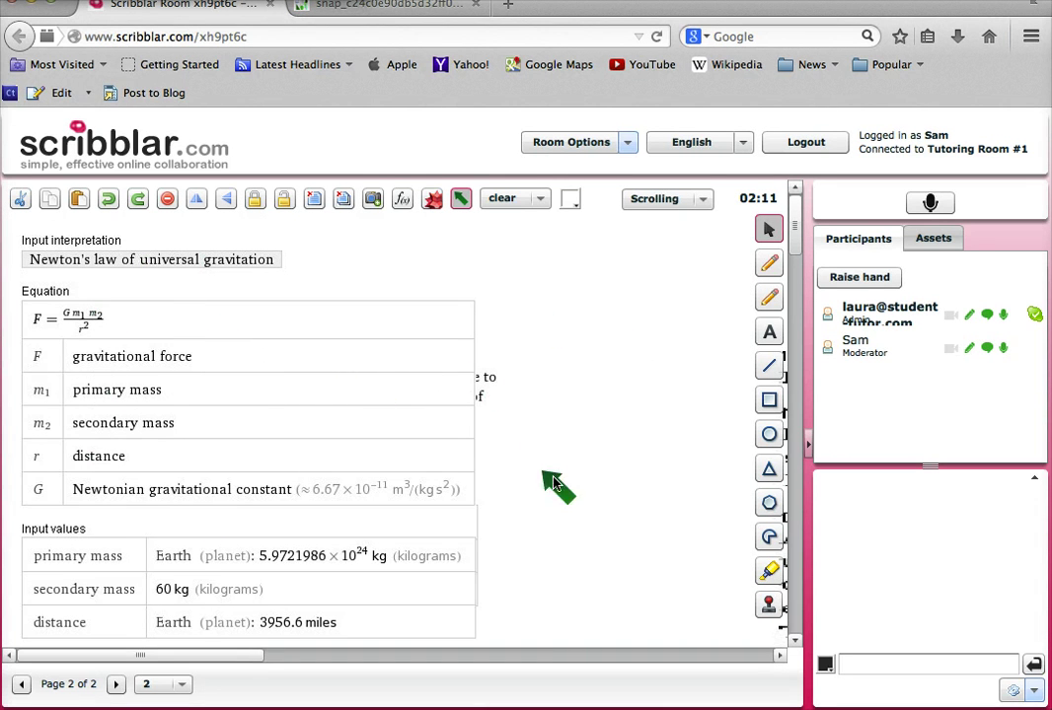
{"action": "left_click", "coordinate": [541, 200]}
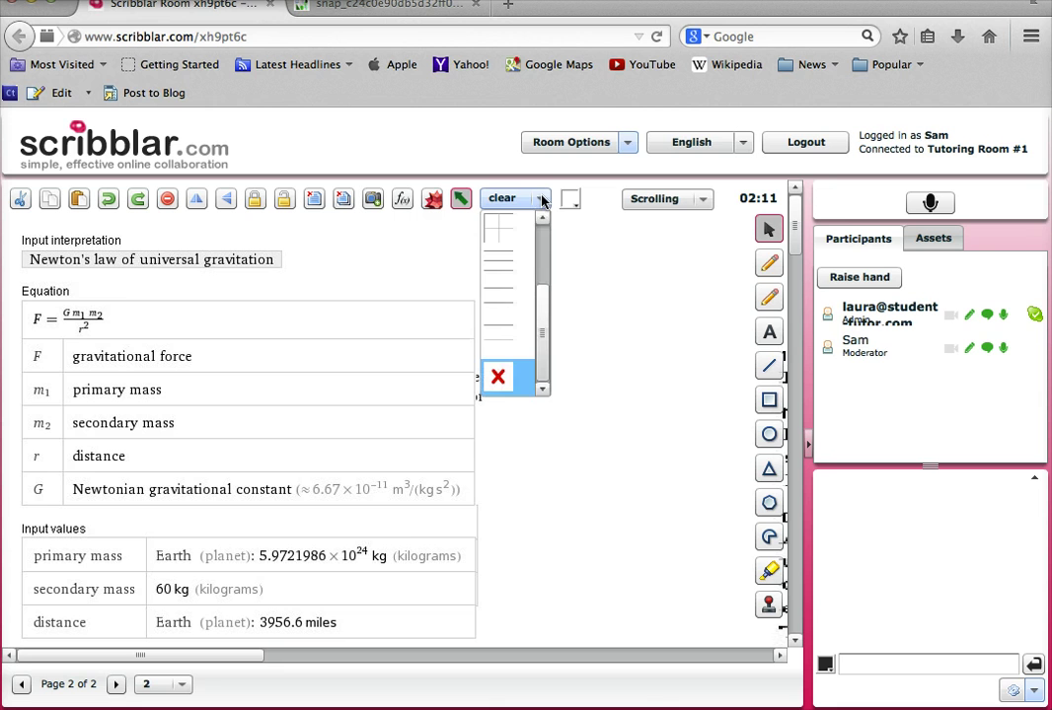
{"action": "left_click", "coordinate": [513, 260]}
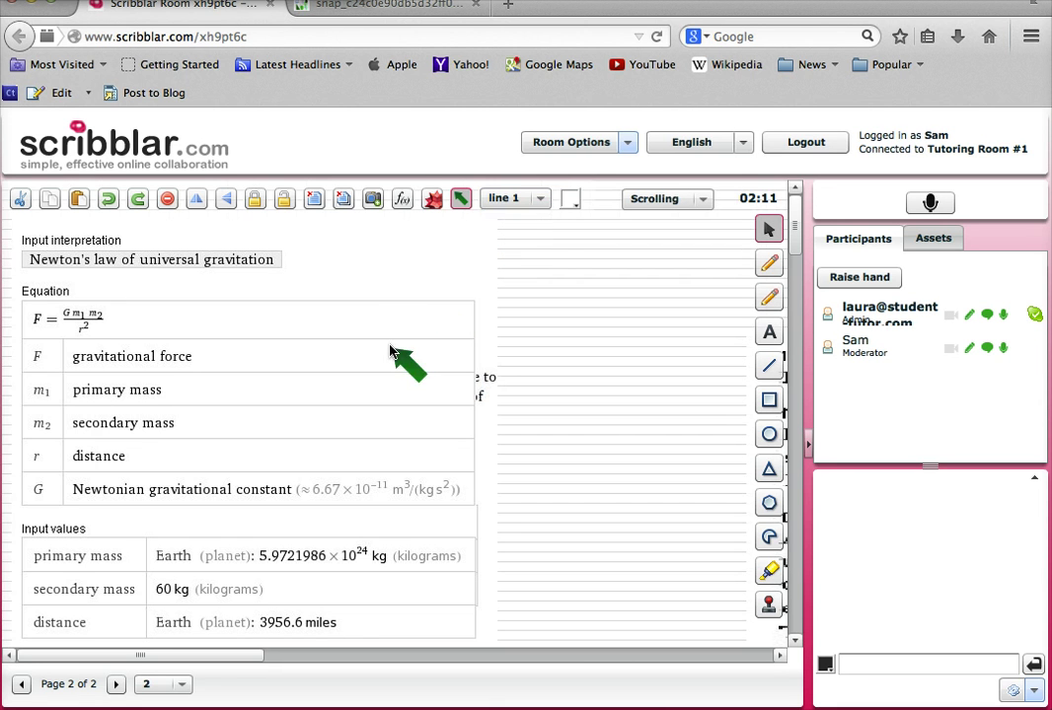
- Delete the Newton's law and Ohm's law Wolfram result images from the page
{"action": "left_click", "coordinate": [768, 227]}
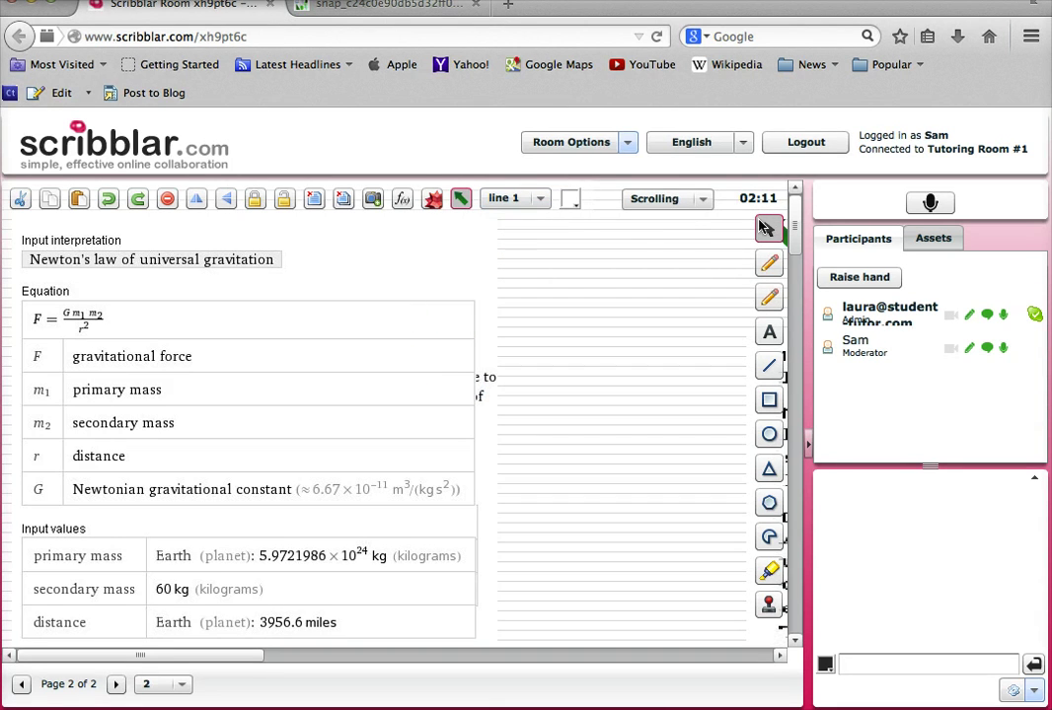
{"action": "left_click", "coordinate": [326, 326]}
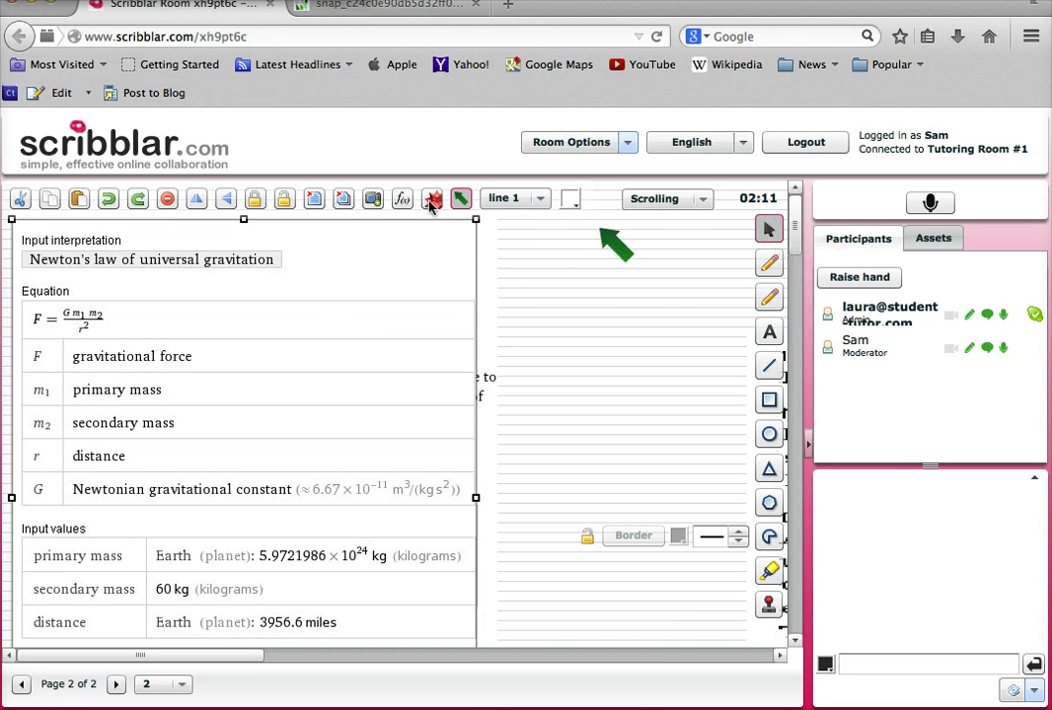
{"action": "left_click", "coordinate": [769, 229]}
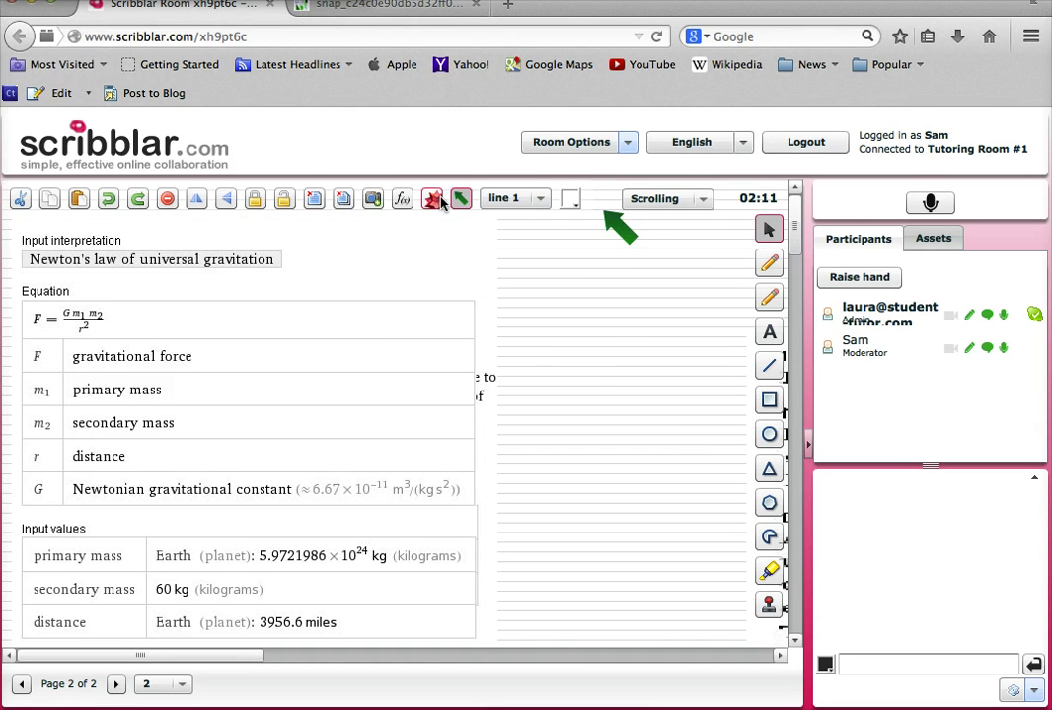
{"action": "left_click", "coordinate": [334, 284]}
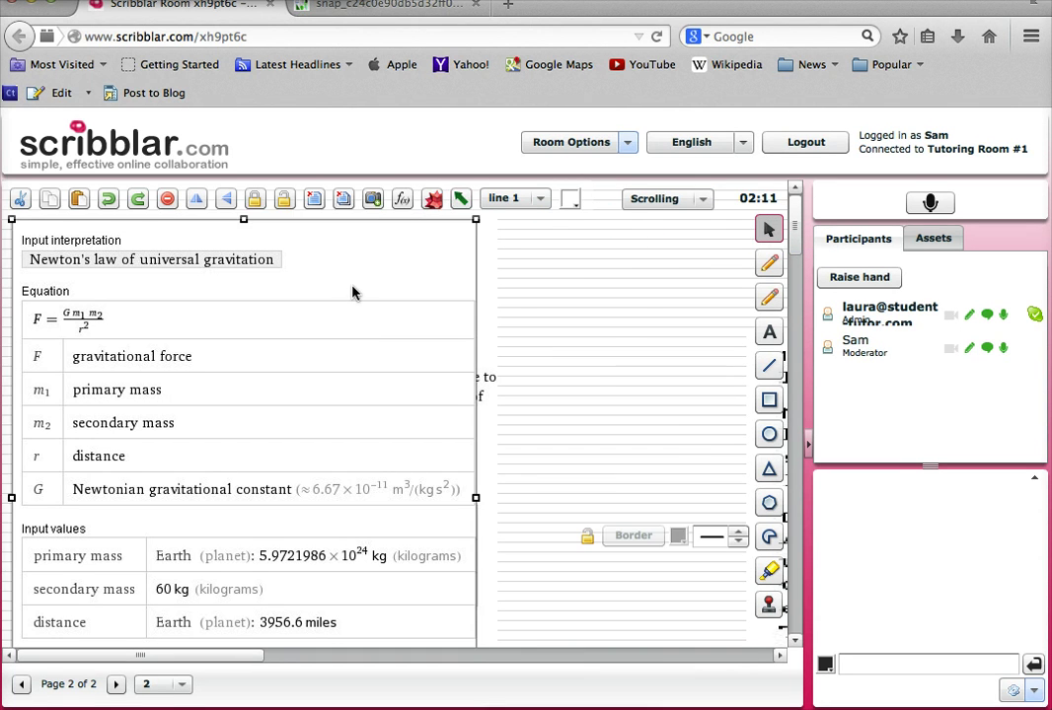
{"action": "left_click", "coordinate": [167, 199]}
{"action": "left_click", "coordinate": [170, 258]}
{"action": "left_click", "coordinate": [167, 199]}
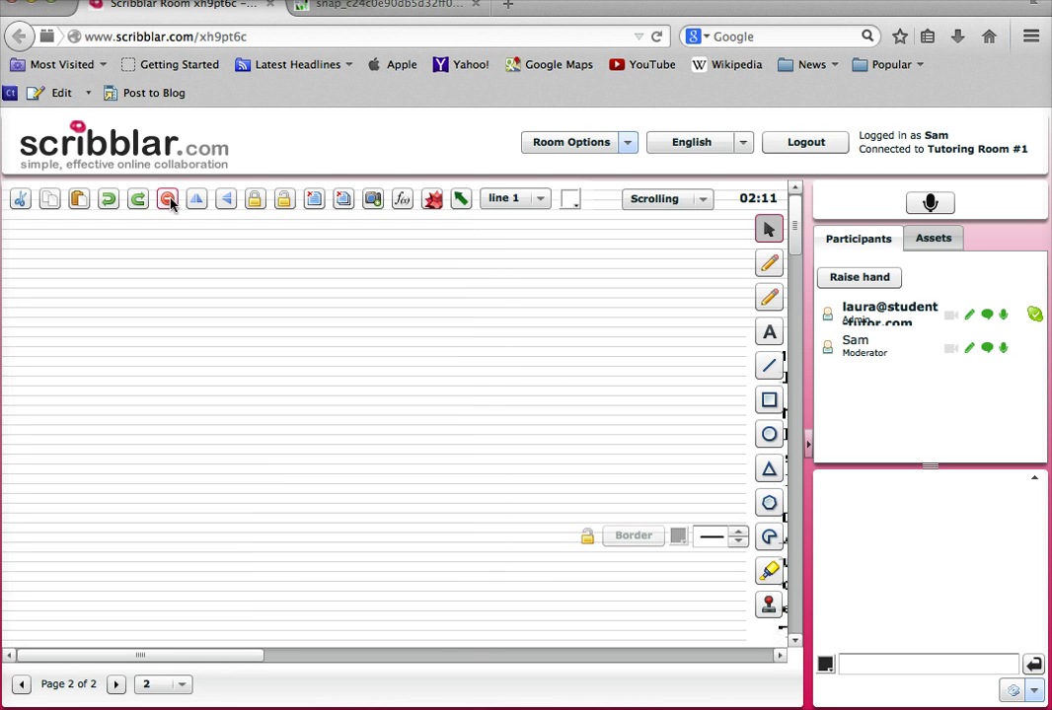
- Try the line 2 background, then settle on the grid 3 page background
{"action": "left_click", "coordinate": [540, 198]}
{"action": "left_click", "coordinate": [517, 296]}
{"action": "left_click", "coordinate": [540, 198]}
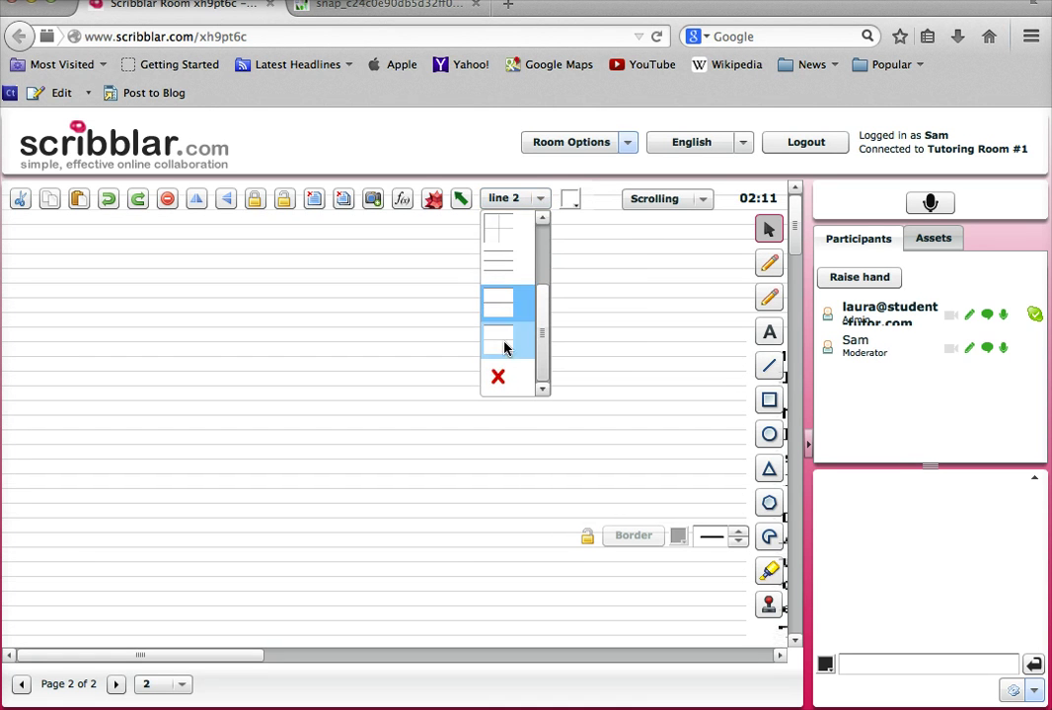
{"action": "scroll", "coordinate": [498, 326], "scroll_direction": "down", "scroll_amount": 2}
{"action": "left_click", "coordinate": [502, 248]}
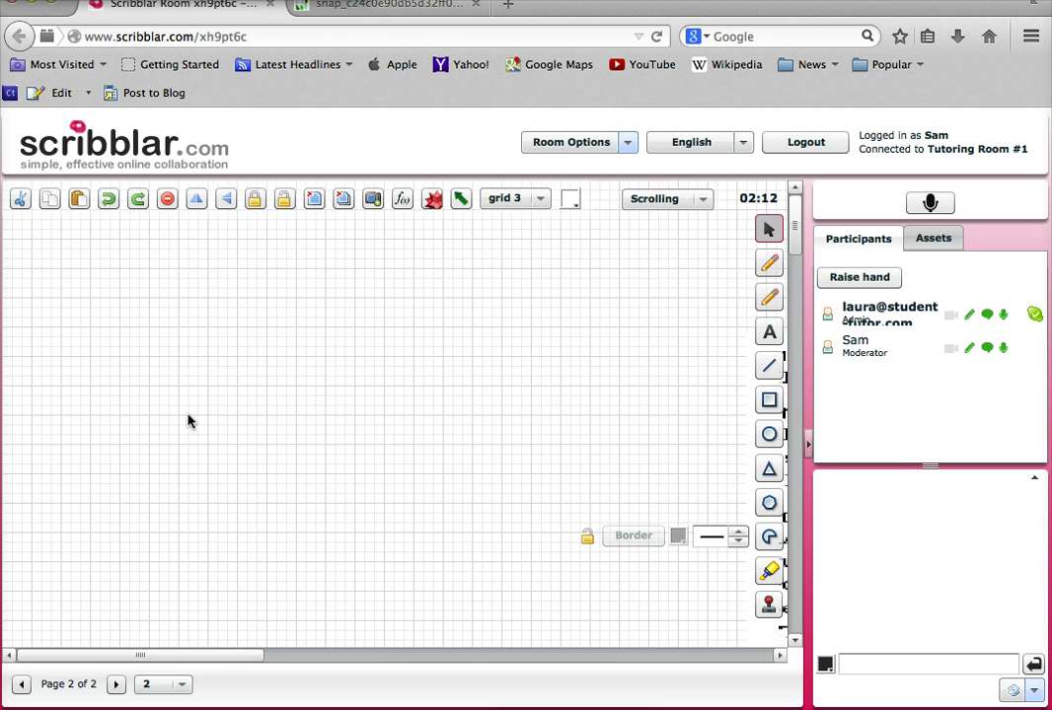
- Make the page background blue, leaving the view mode unchanged for now
{"action": "left_click", "coordinate": [573, 202]}
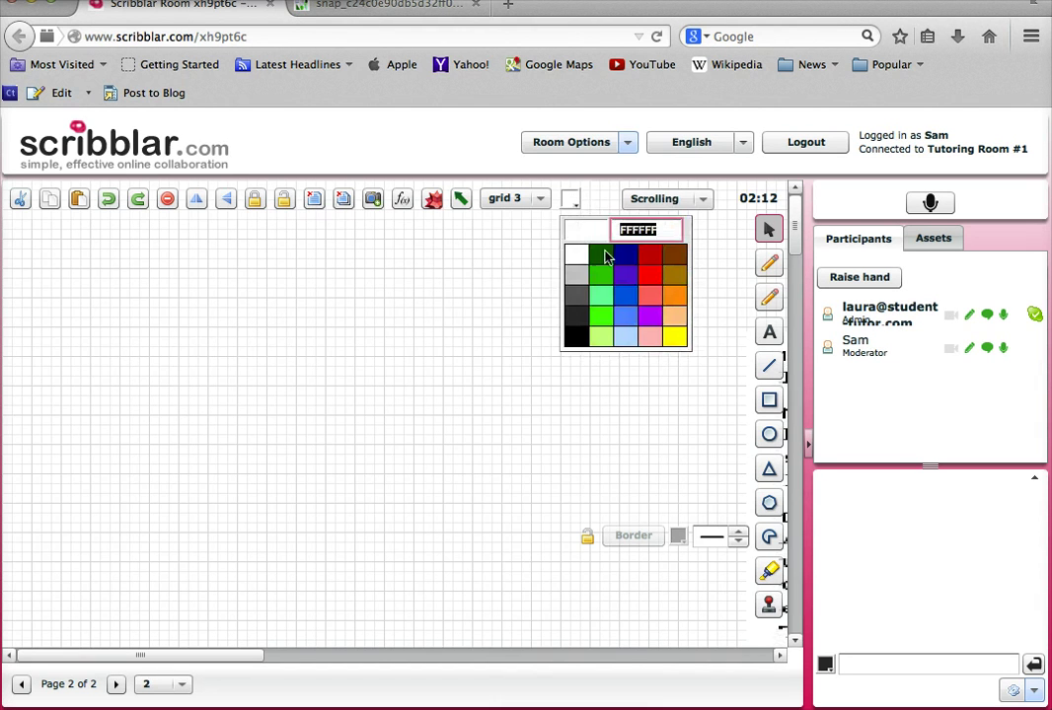
{"action": "left_click", "coordinate": [625, 302]}
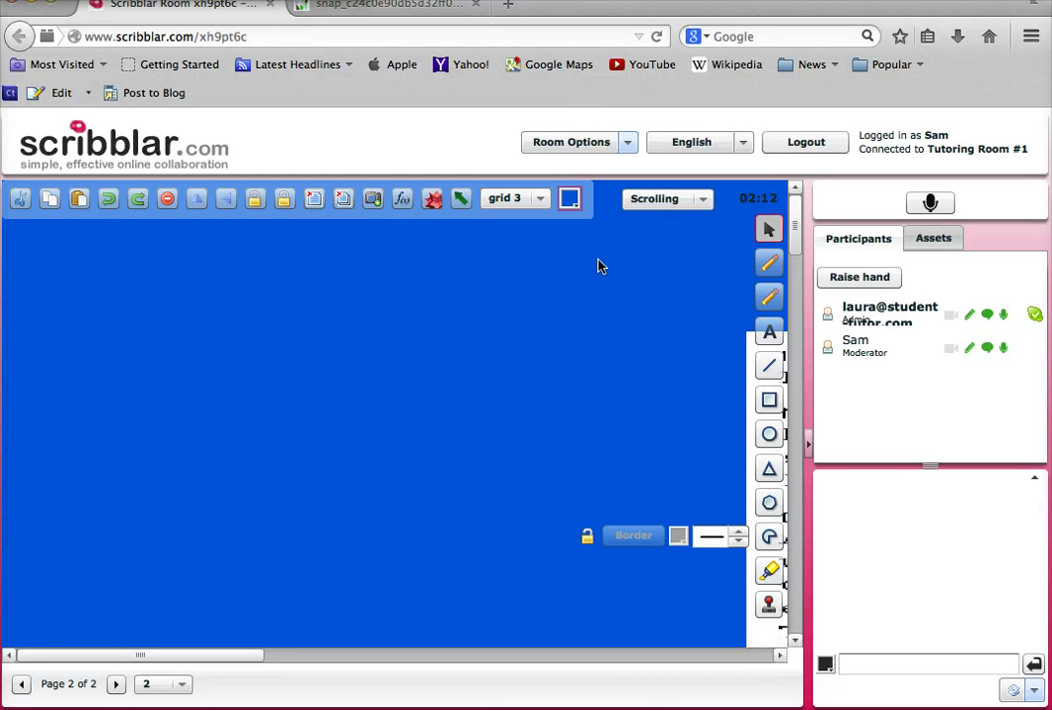
{"action": "left_click", "coordinate": [704, 200]}
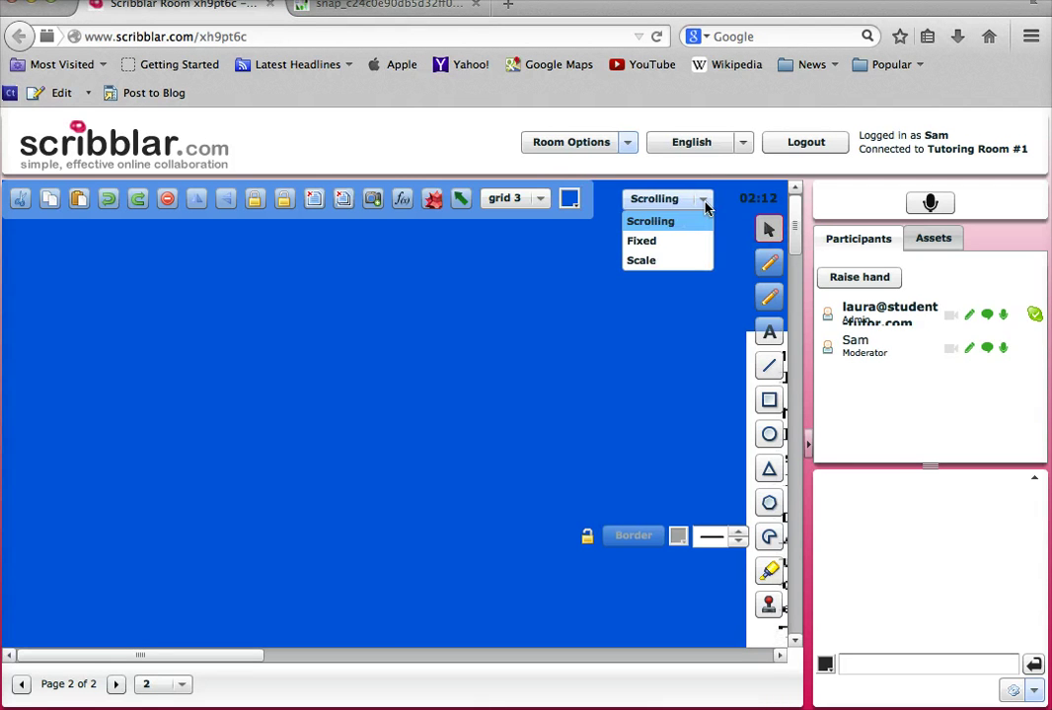
{"action": "left_click", "coordinate": [370, 531]}
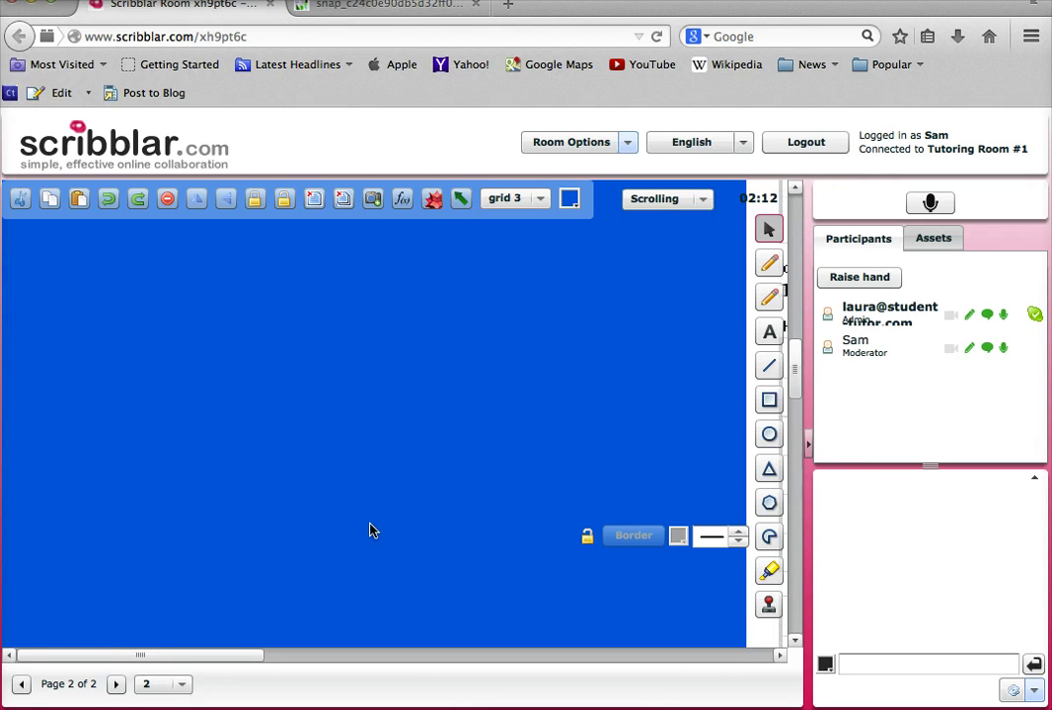
- Switch the page view to Fixed, then to Scale mode
{"action": "left_click", "coordinate": [703, 199]}
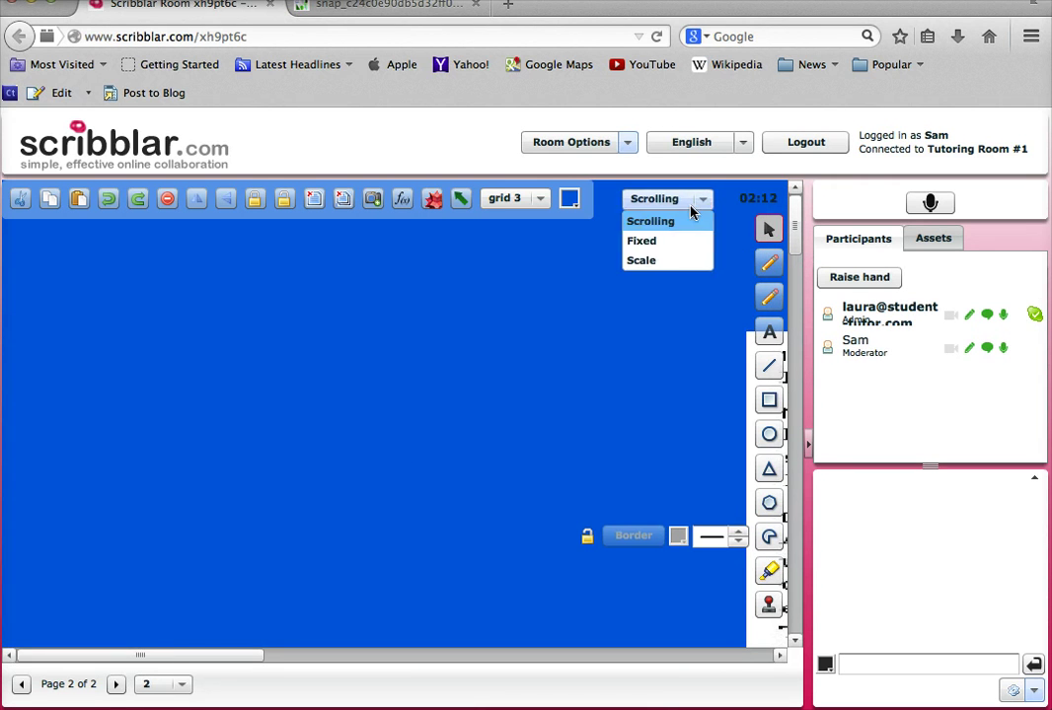
{"action": "left_click", "coordinate": [669, 241]}
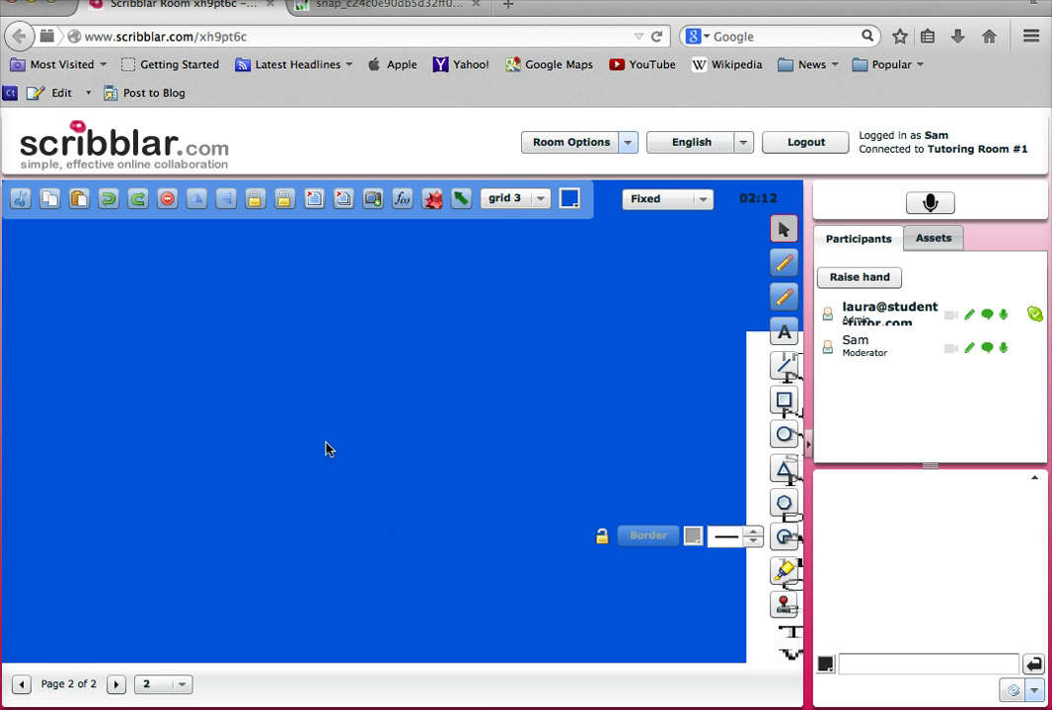
{"action": "left_click", "coordinate": [702, 199]}
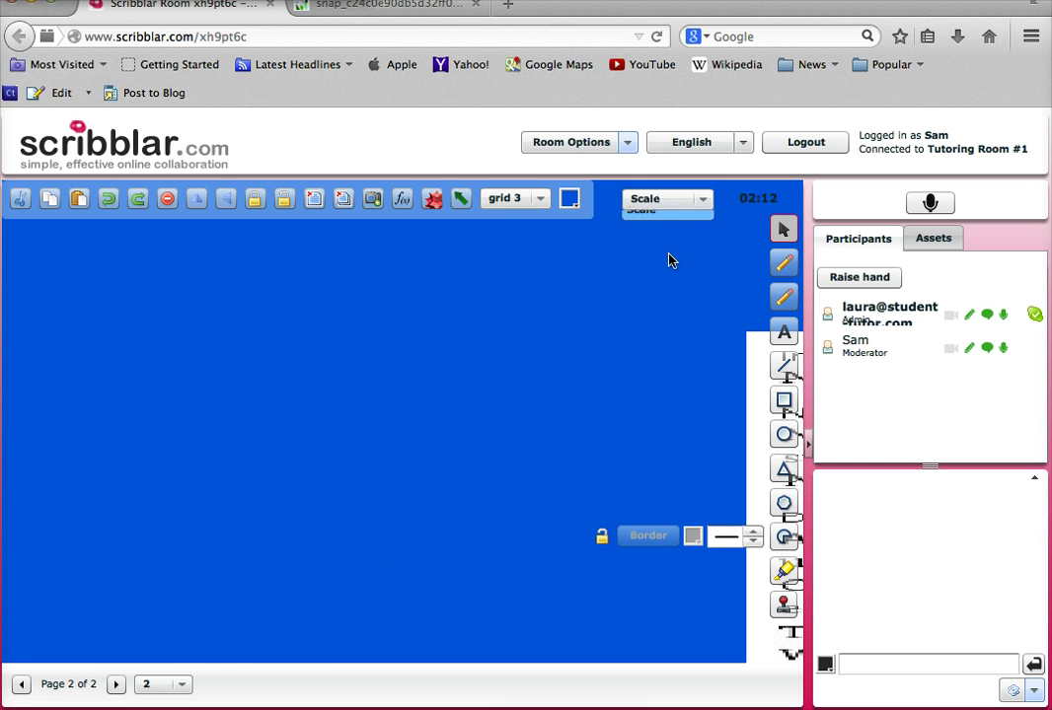
{"action": "left_click", "coordinate": [669, 260]}
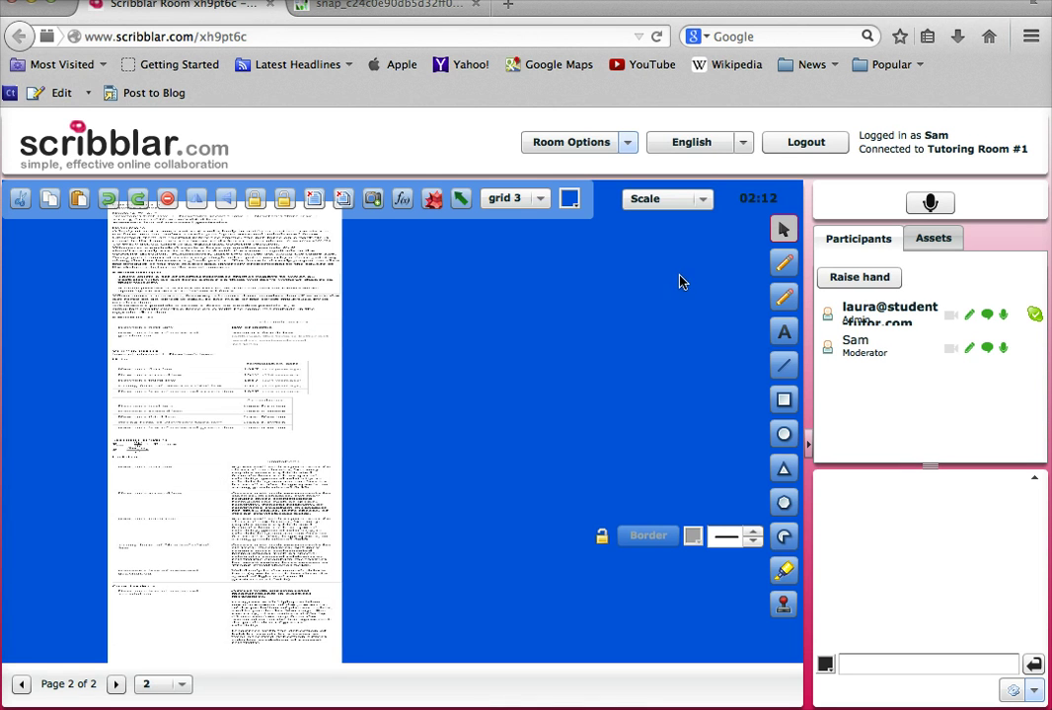
- Put the page back in Scrolling view and change its background from blue to white
{"action": "left_click", "coordinate": [701, 200]}
{"action": "left_click", "coordinate": [681, 228]}
{"action": "left_click", "coordinate": [569, 200]}
{"action": "left_click", "coordinate": [579, 253]}
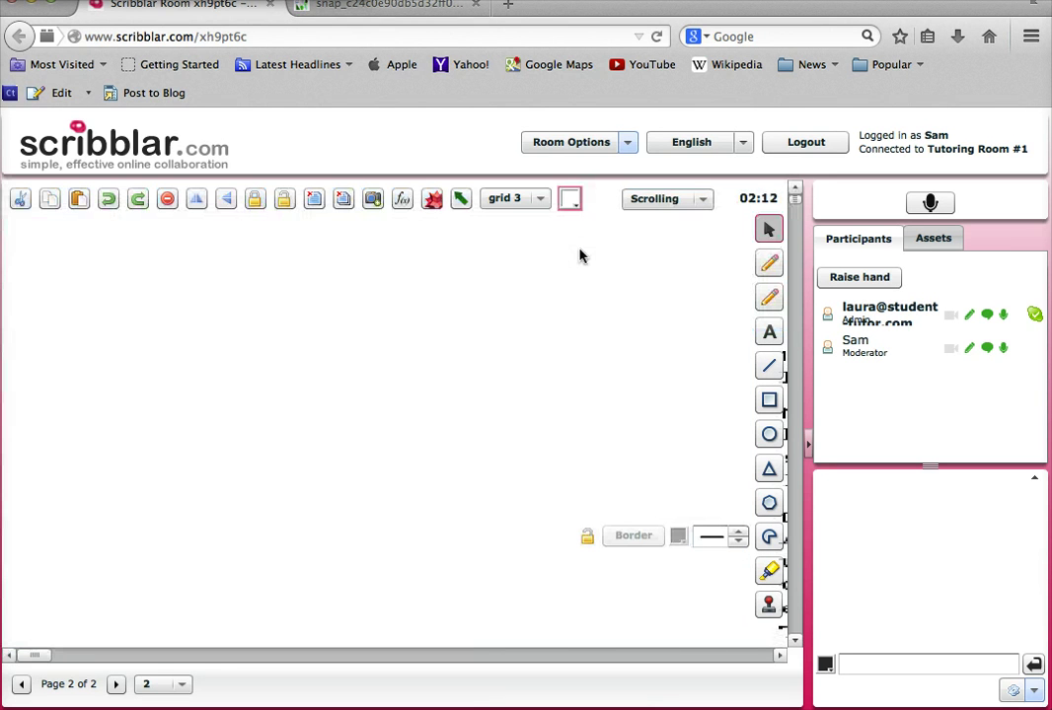